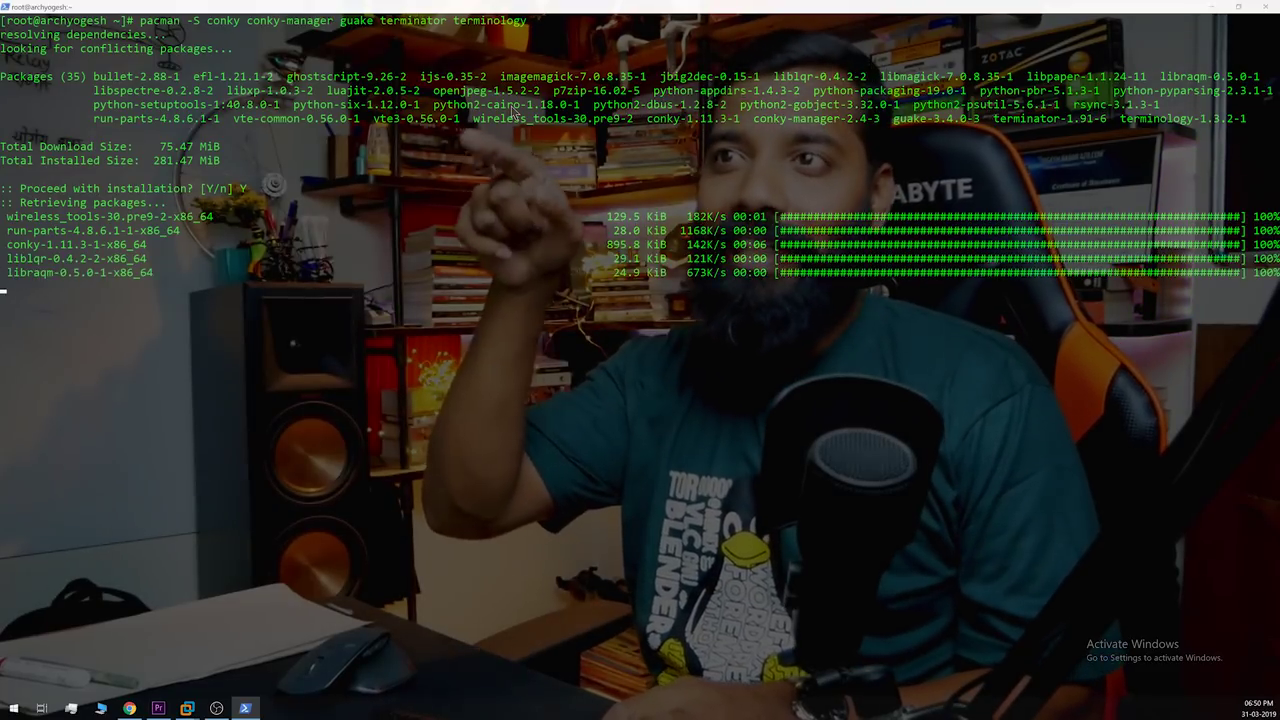
Step: Switch to the Arch VM window and log in with the account password
key("alt+Tab")
key("alt+Tab")
key("alt+Tab")
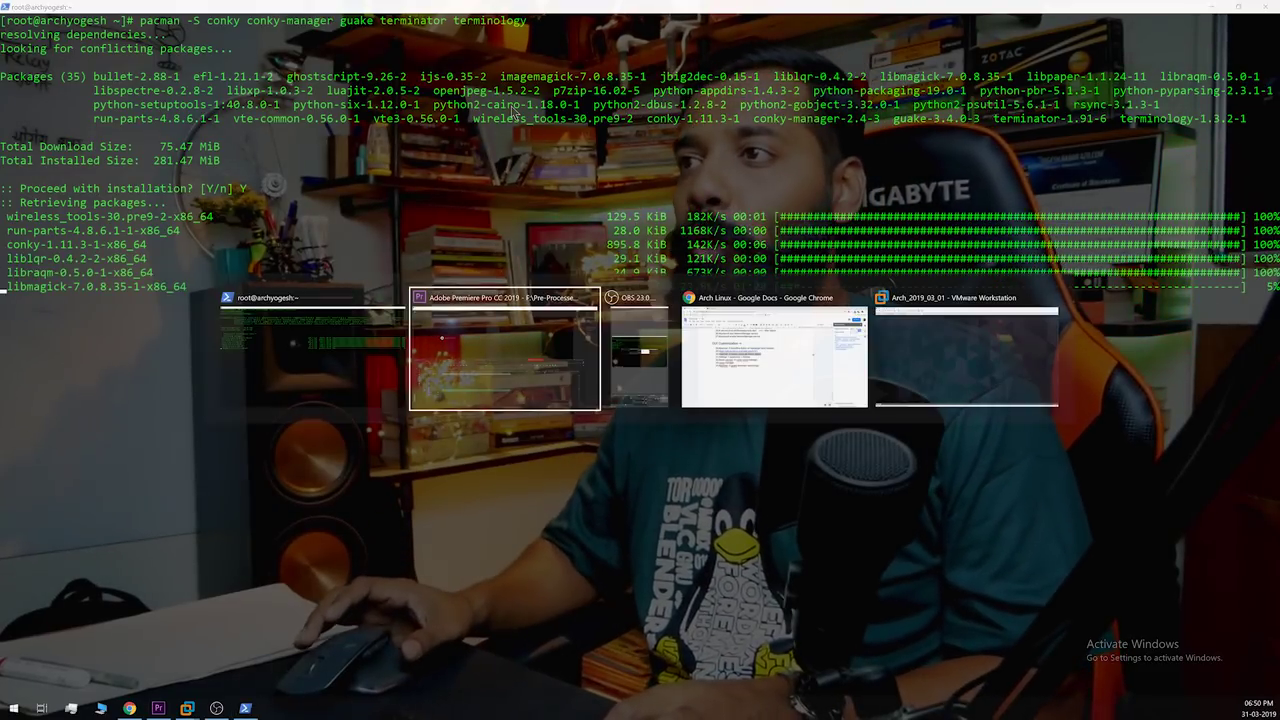
key("alt+Tab")
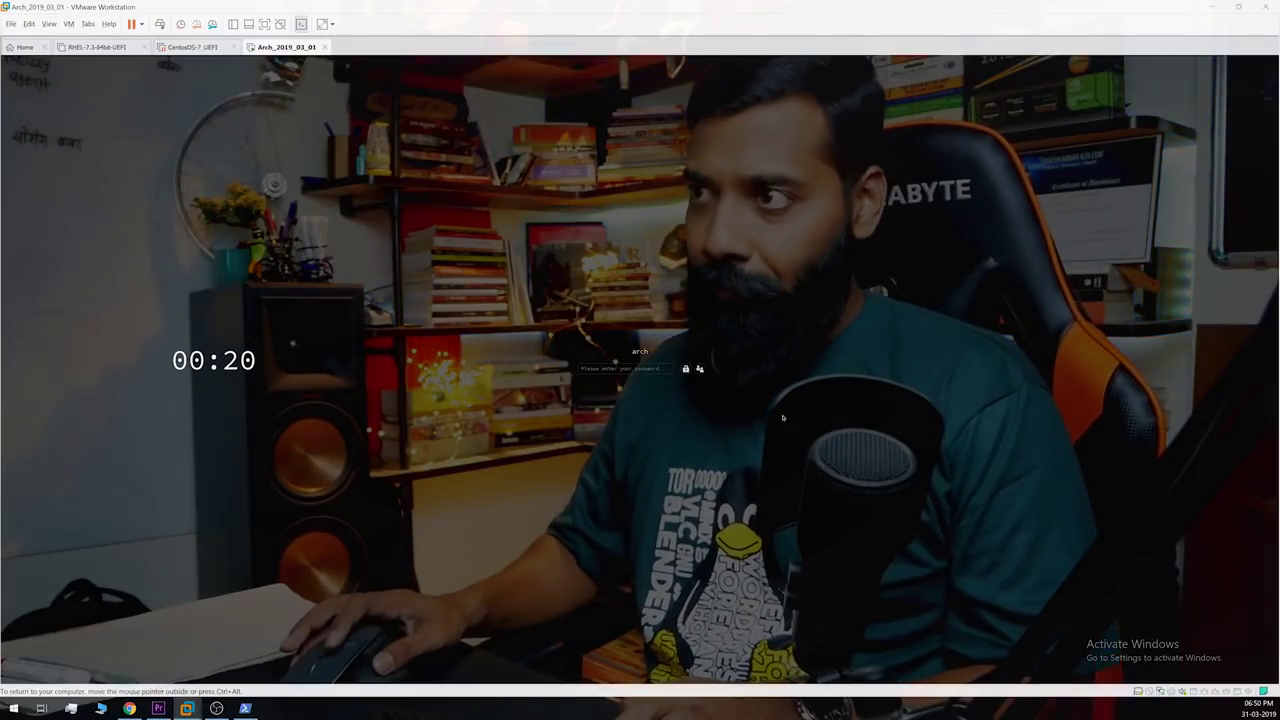
left_click(625, 368)
type("arch")
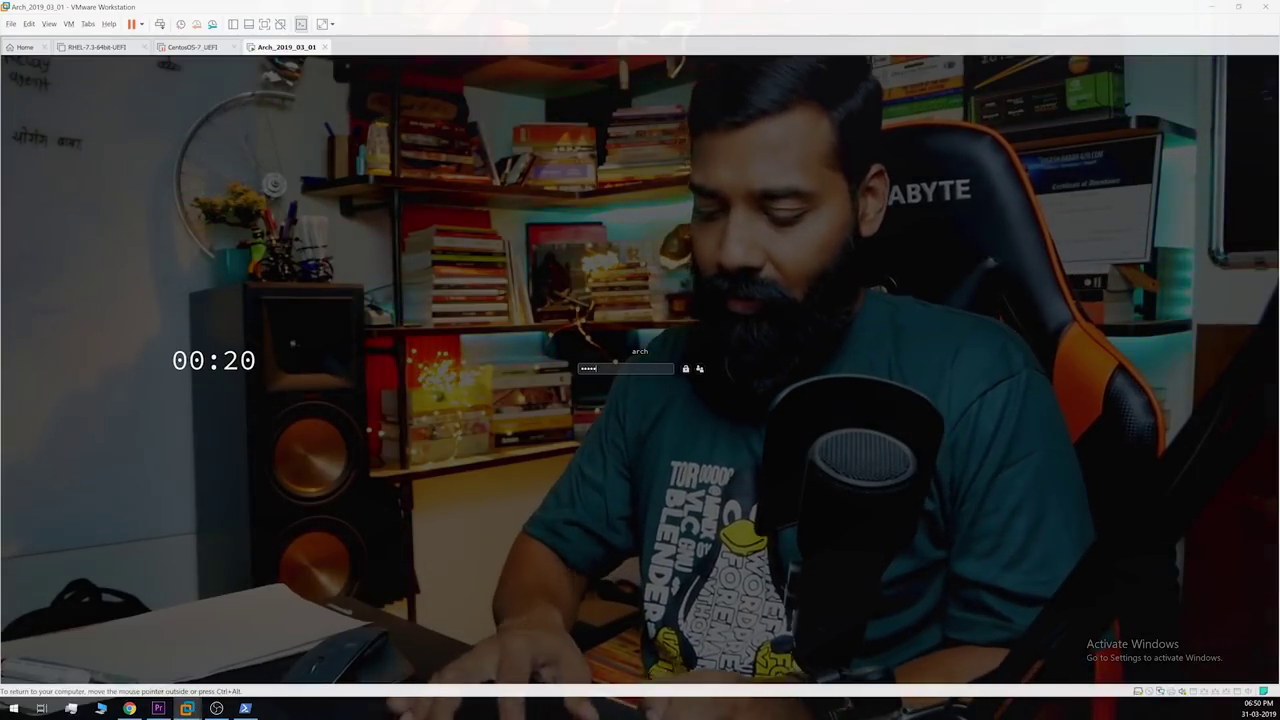
key("Return")
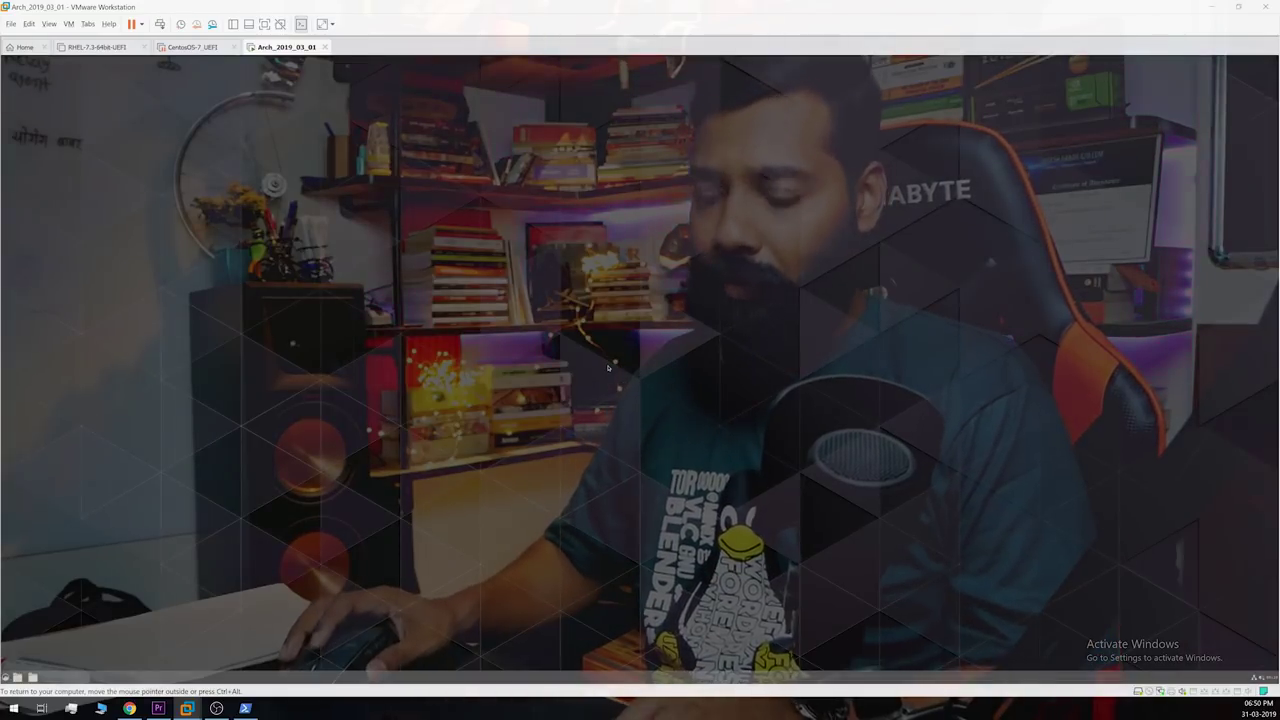
Step: Launch Firefox and open wallhaven.cc from a web search for 'wallhaven'
key("super")
type("firefox")
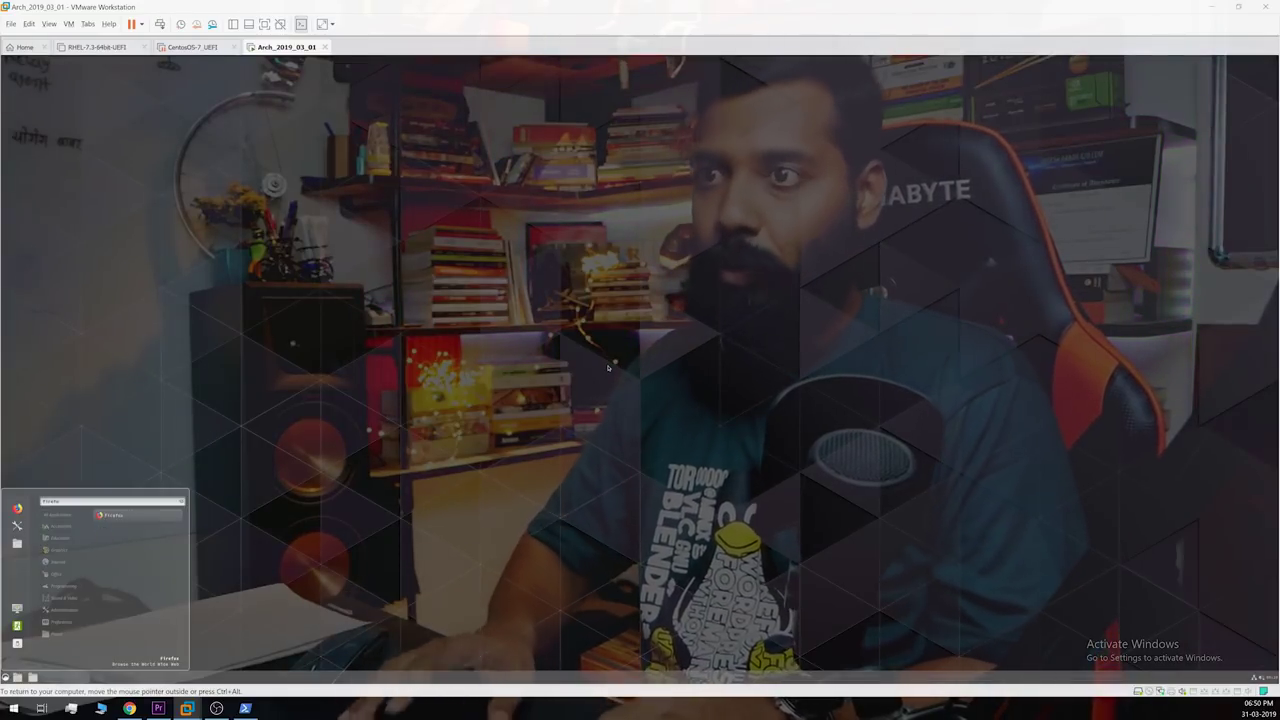
key("Return")
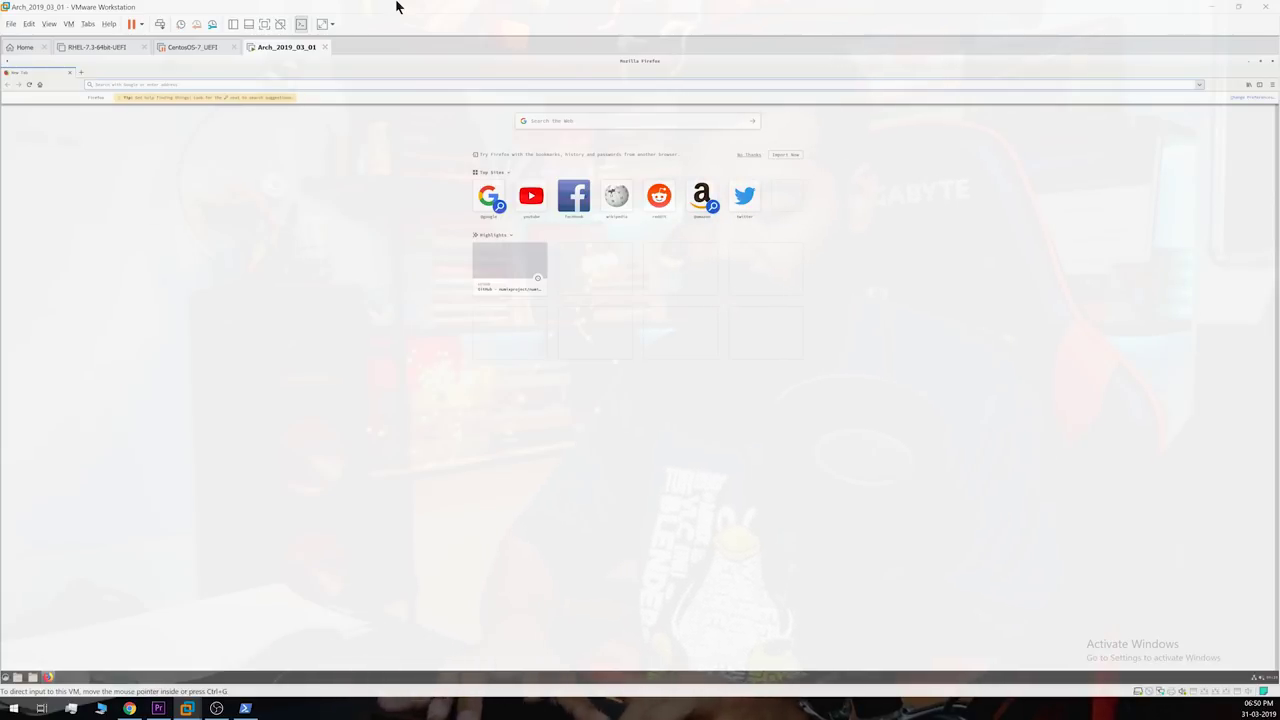
type("wallhaven")
key("Return")
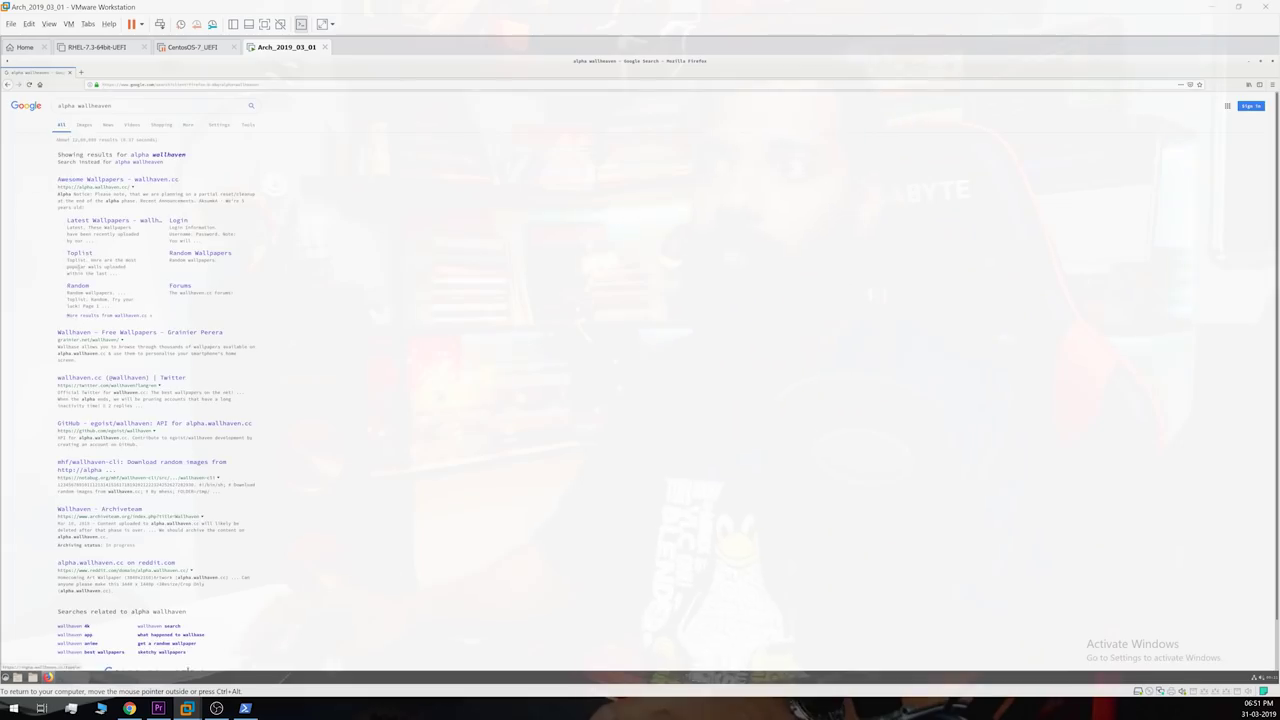
left_click(100, 152)
Step: Search wallhaven for 'arch' and open an Arch Linux wallpaper
left_click(264, 97)
type("arch")
key("Return")
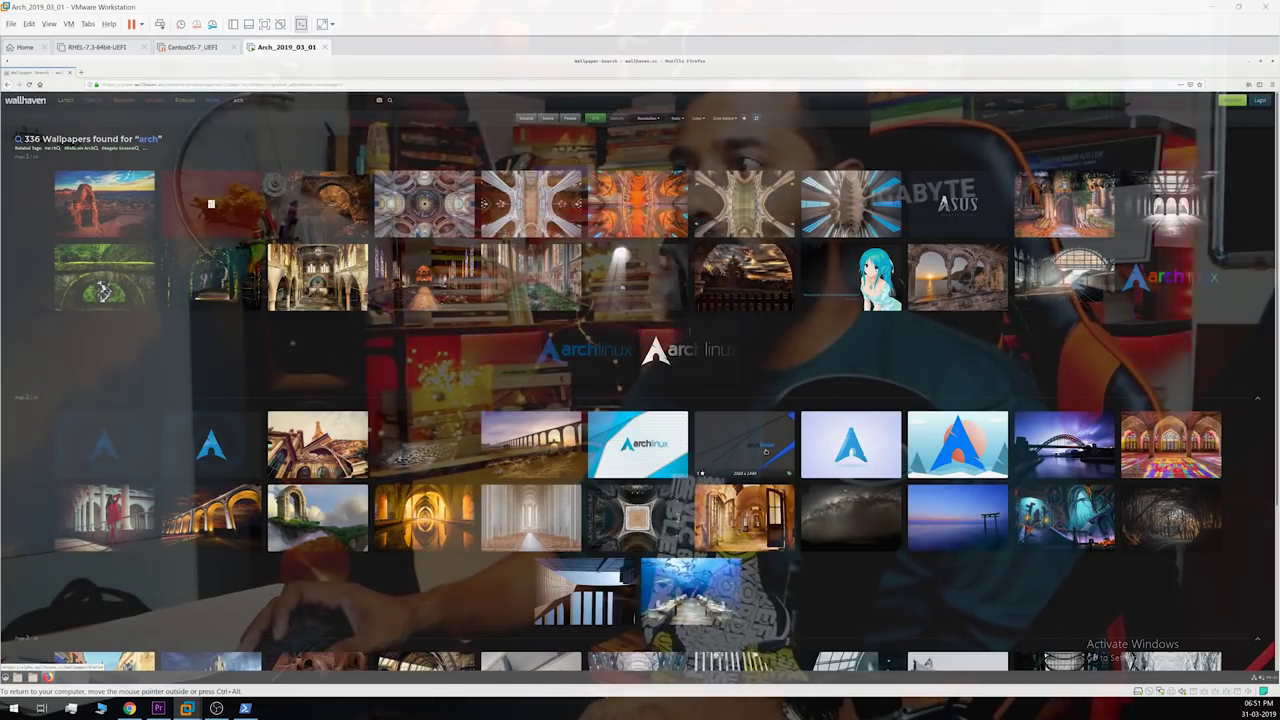
left_click(763, 449)
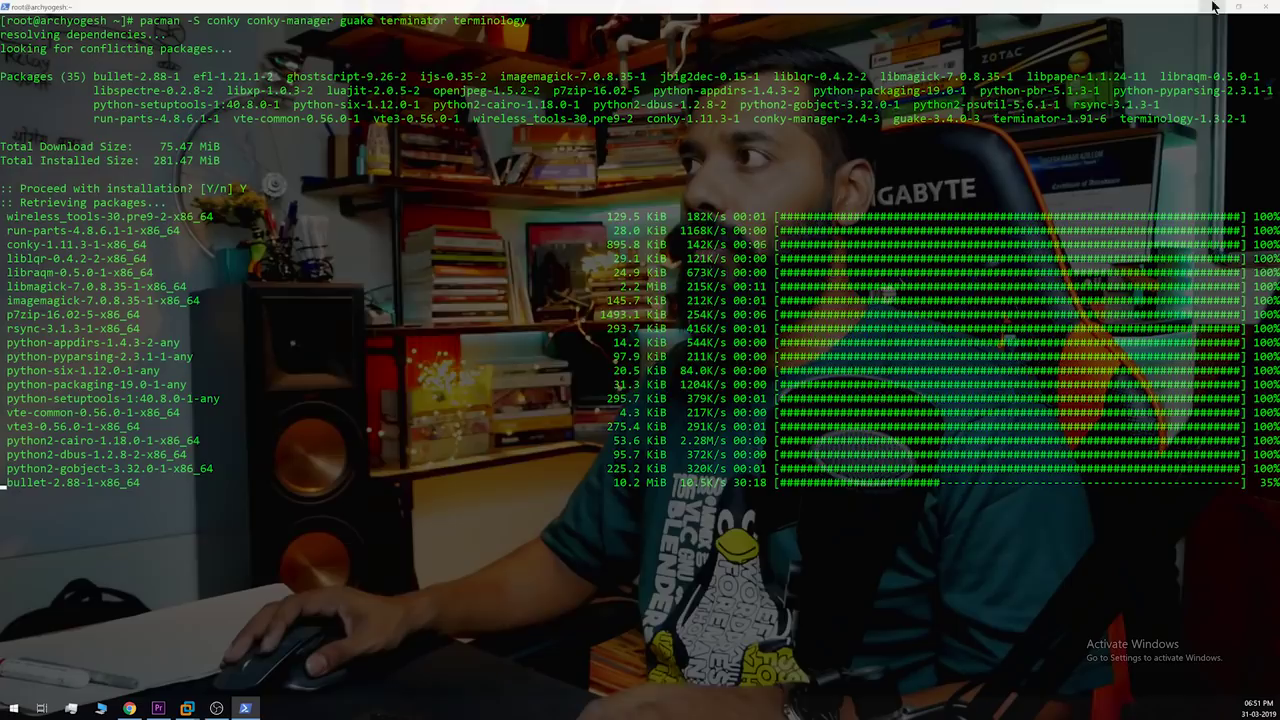
Step: Save the archlinux wallpaper and apply it as the Arch desktop background
key("alt+Tab")
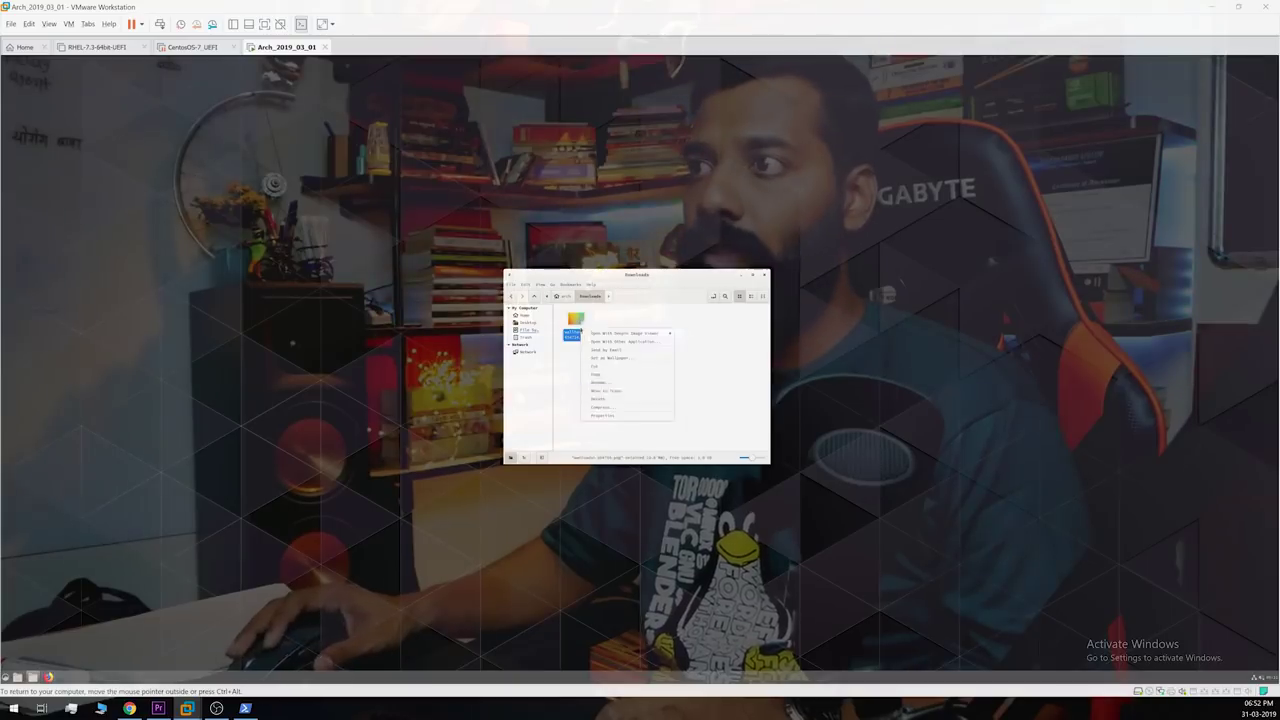
left_click(580, 334)
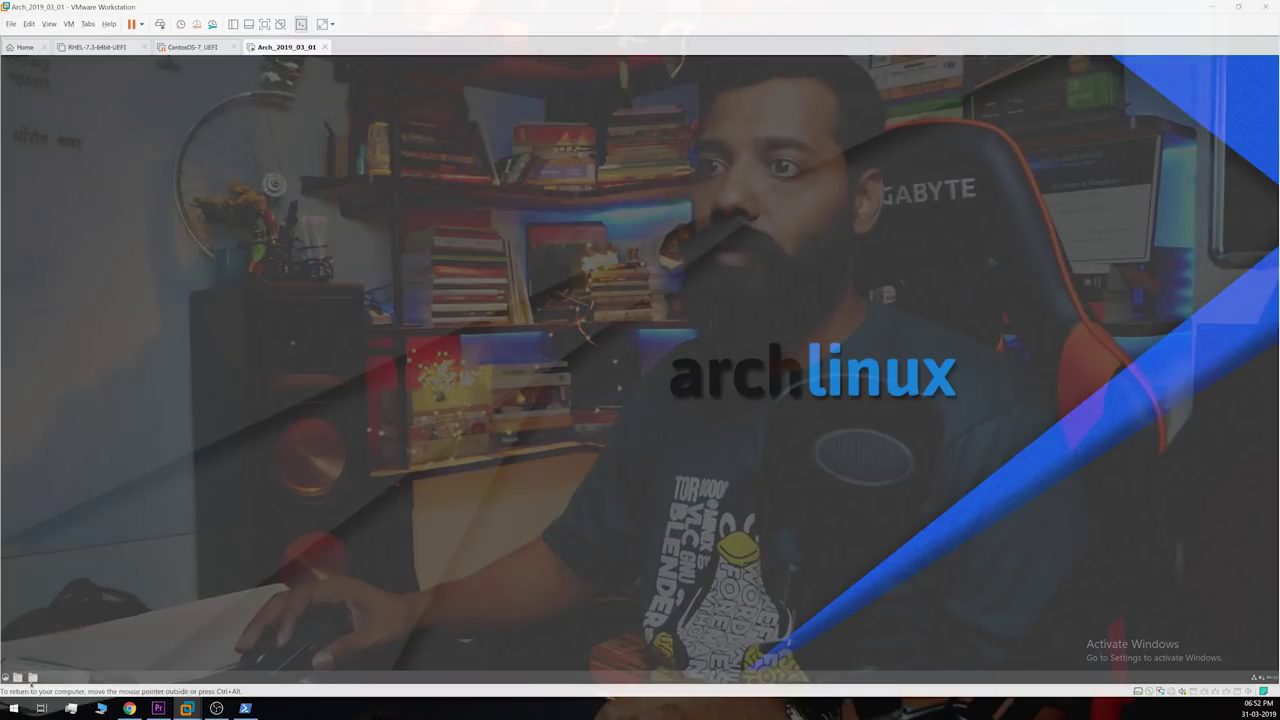
Step: Set the second wallhaven png in Downloads as wallpaper, close Nemo and minimize the terminal
left_click(32, 677)
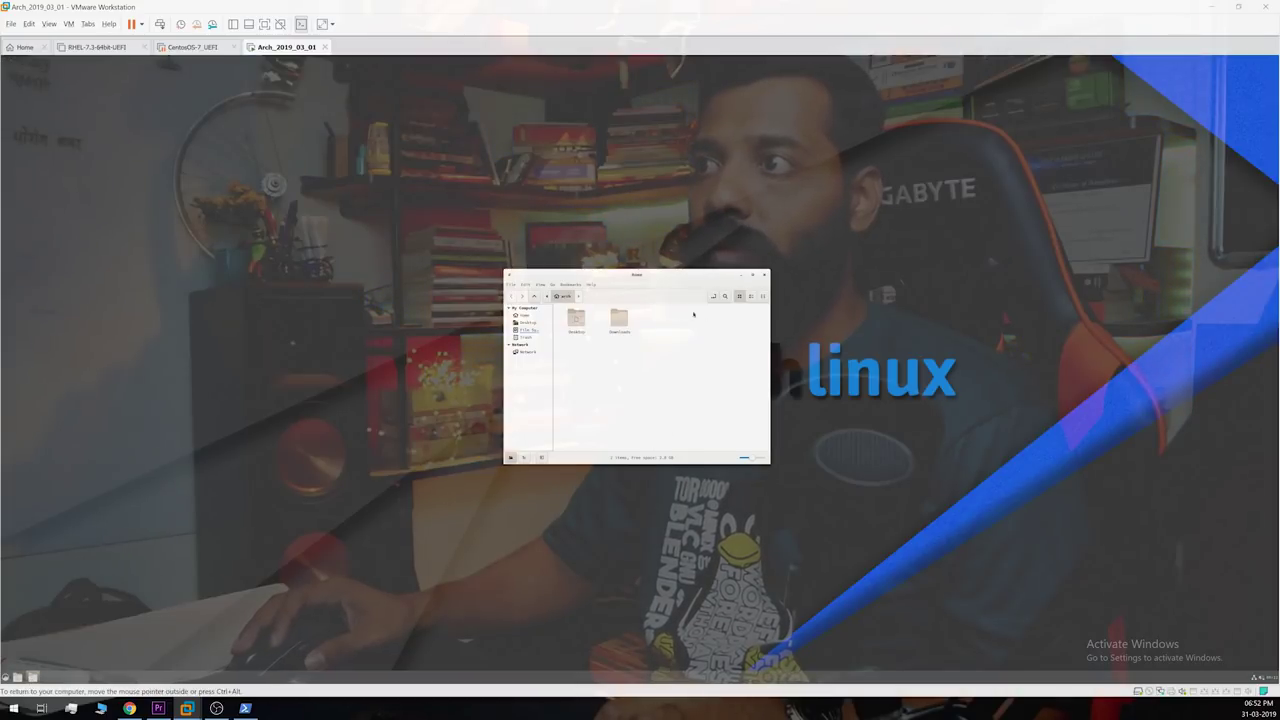
double_click(620, 319)
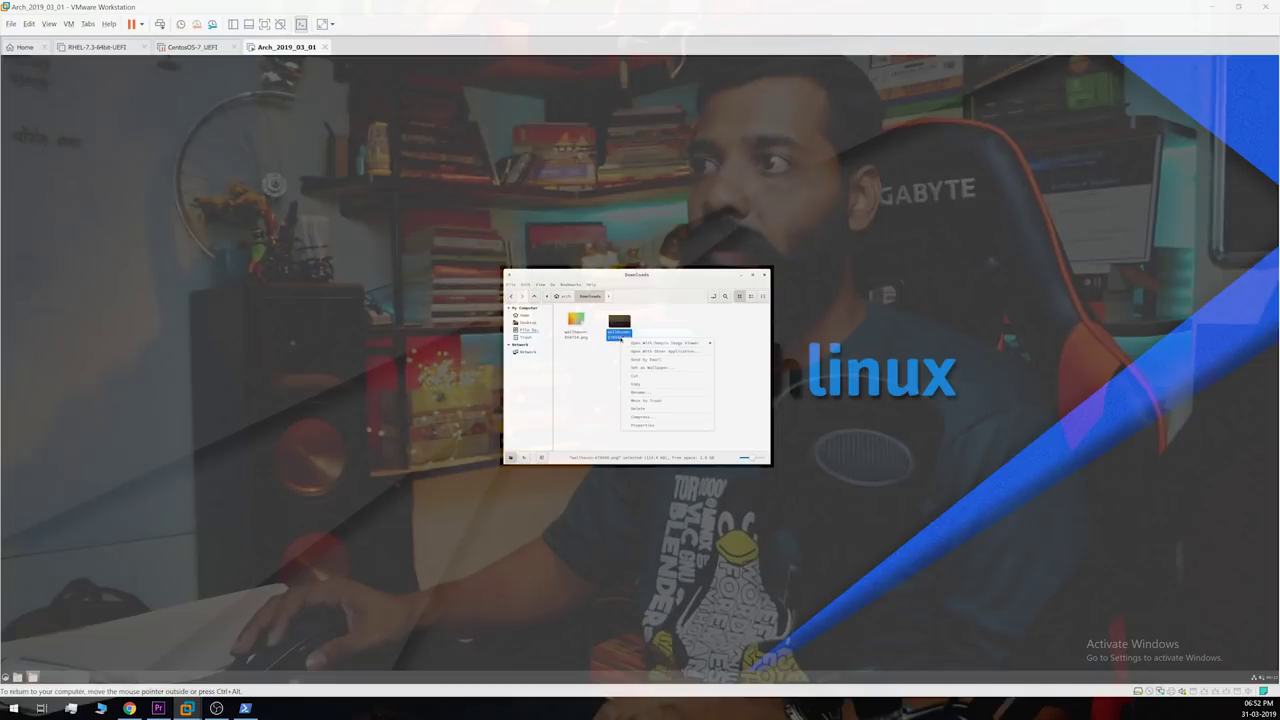
left_click(657, 369)
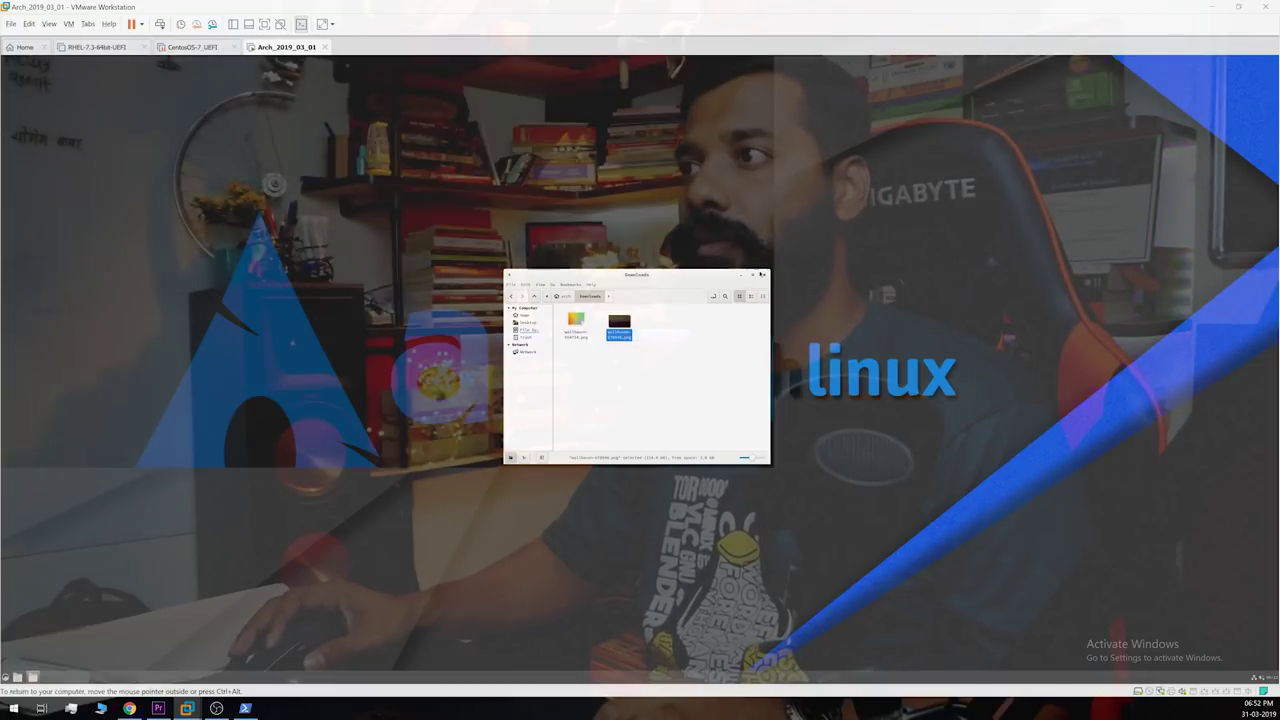
left_click(764, 275)
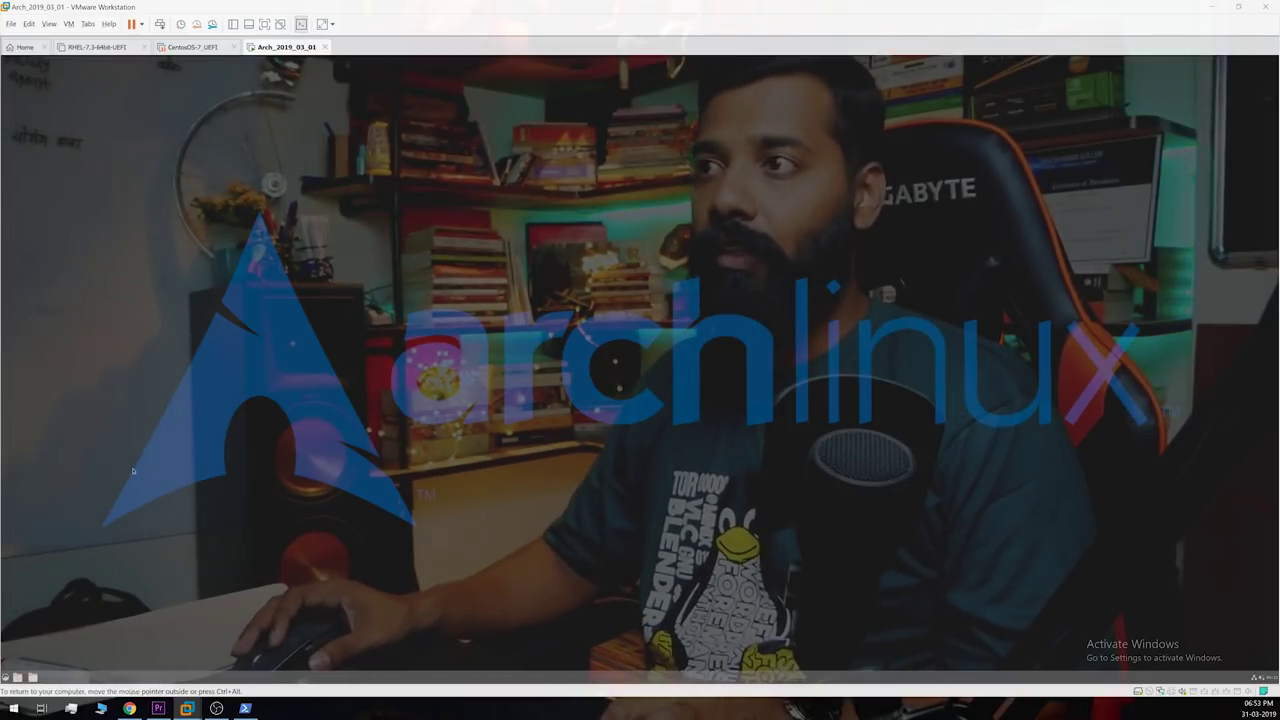
key("alt+Tab")
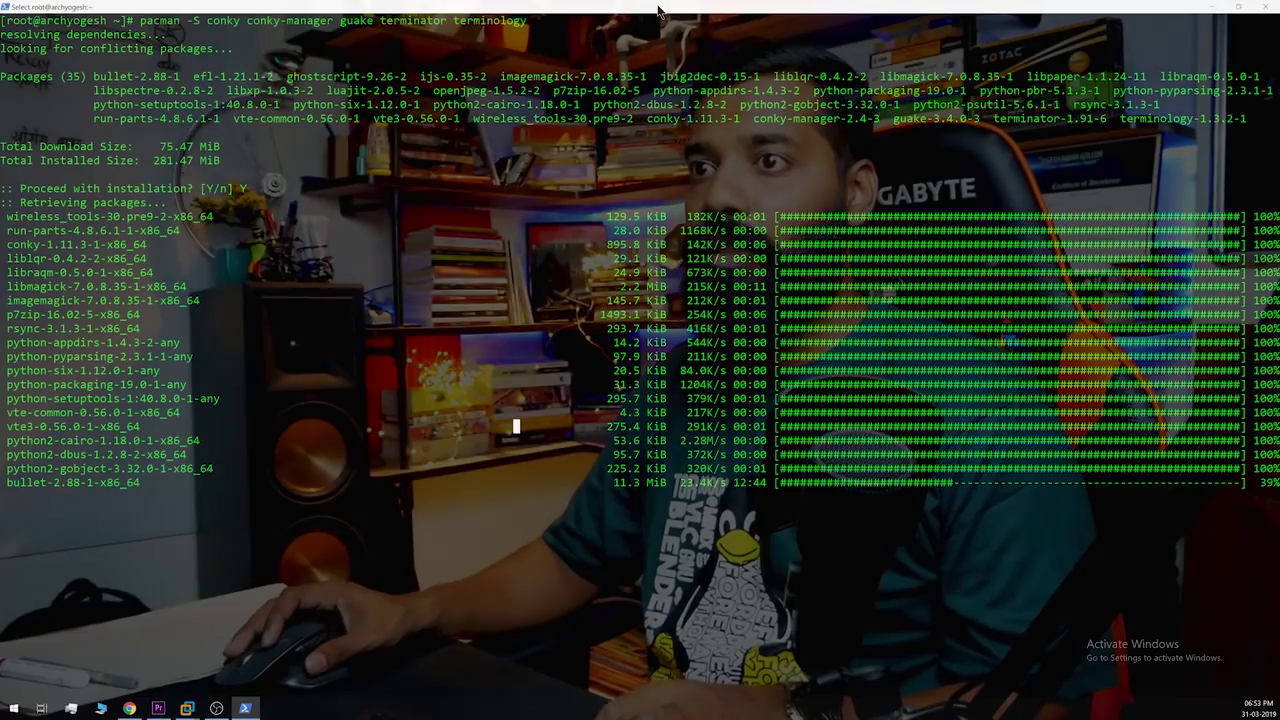
left_click(1212, 8)
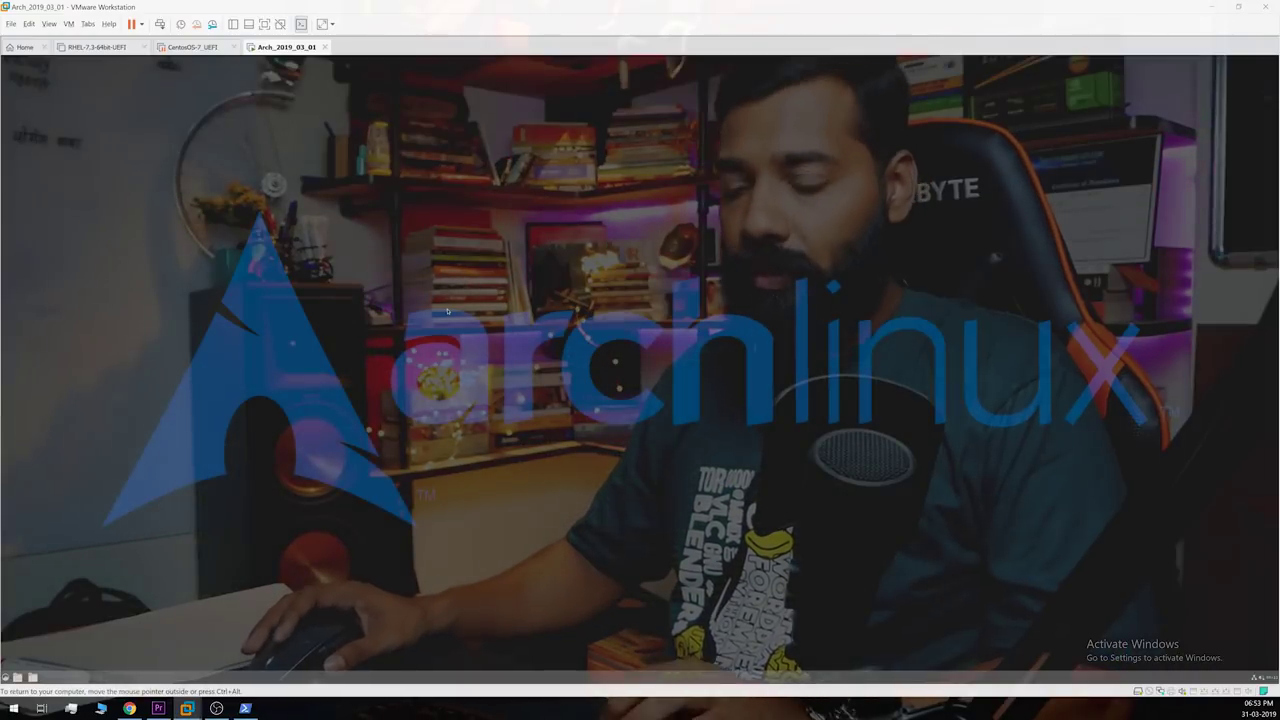
Step: Open Cinnamon Themes beside a file manager and set window borders to Numix
key("super")
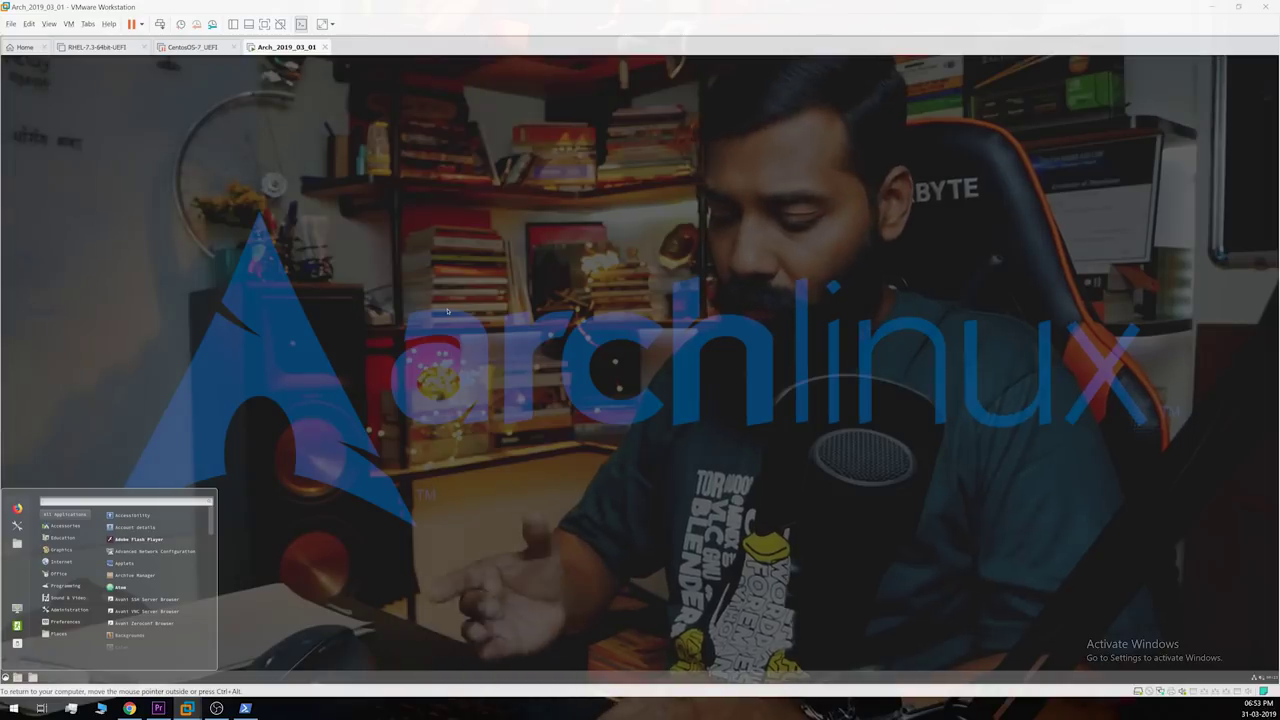
type("the")
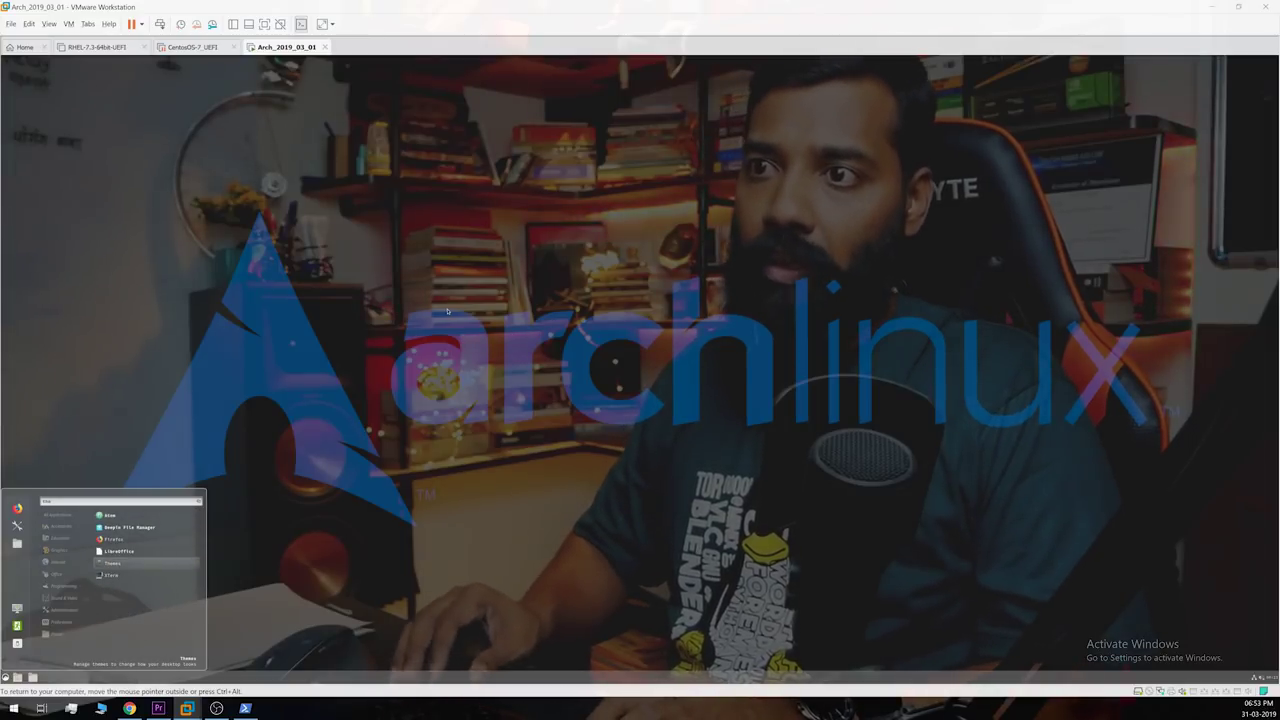
key("Return")
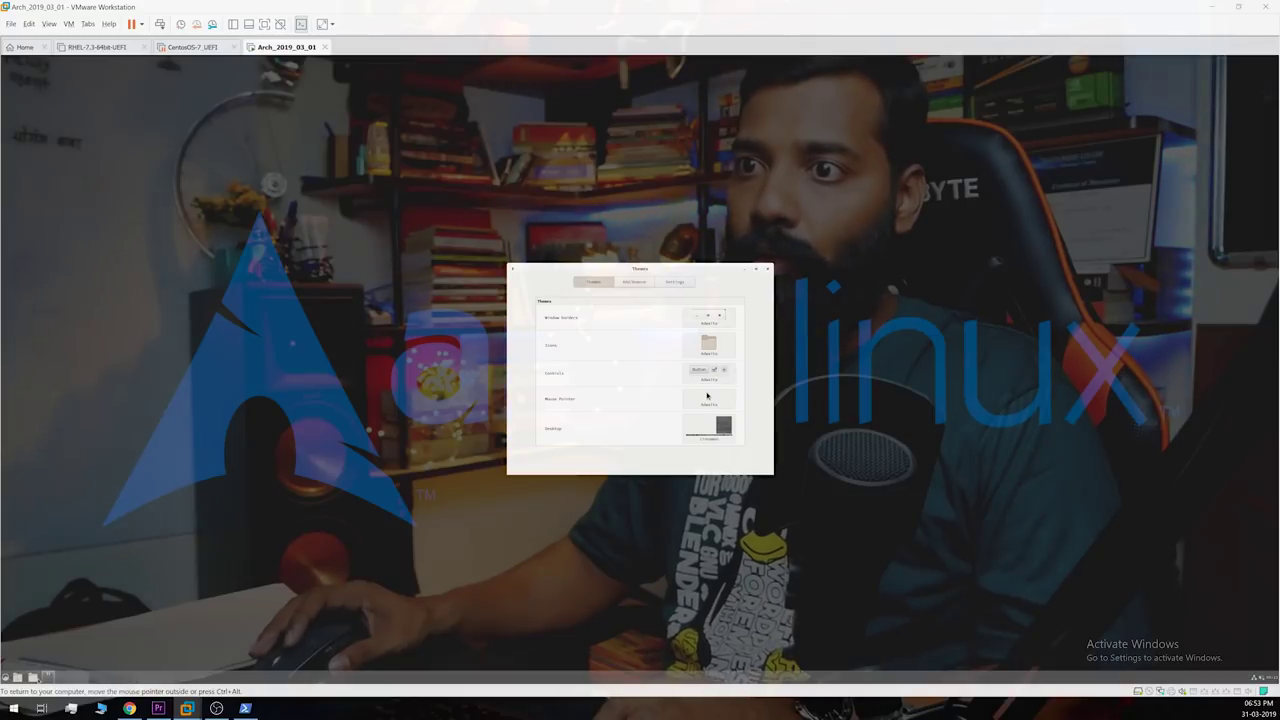
left_click(17, 677)
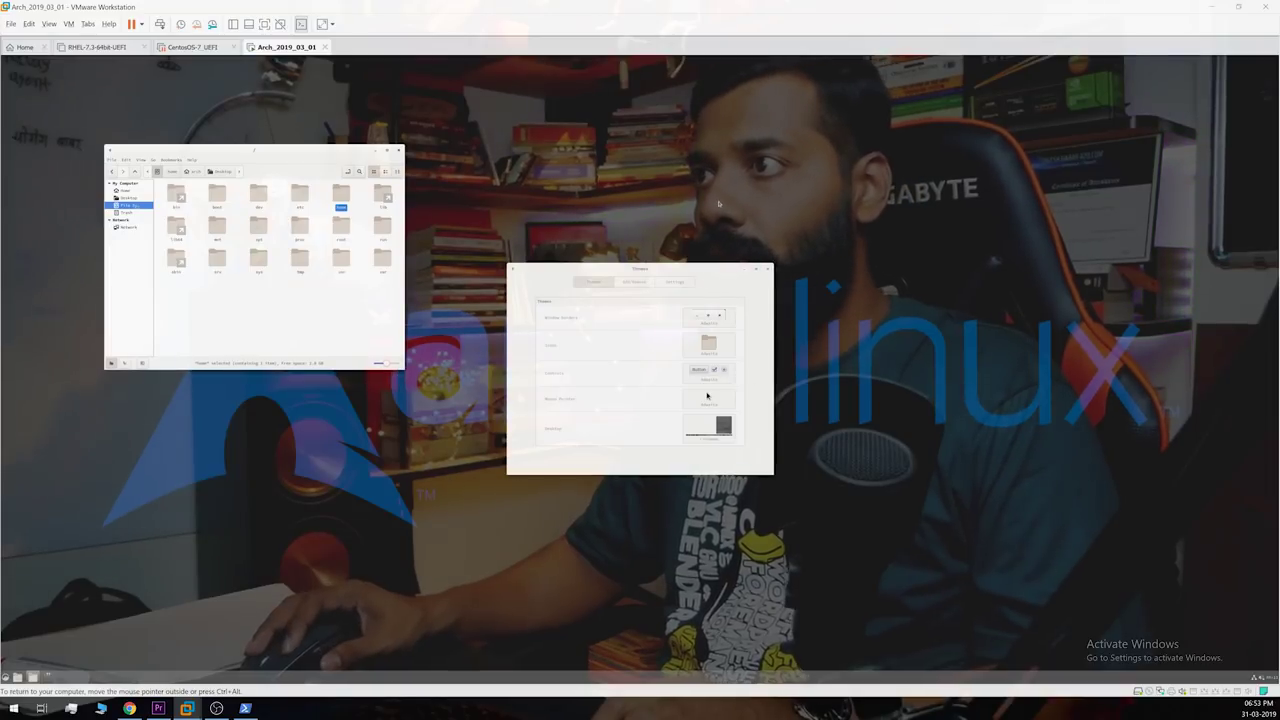
left_click_drag(668, 271, 713, 228)
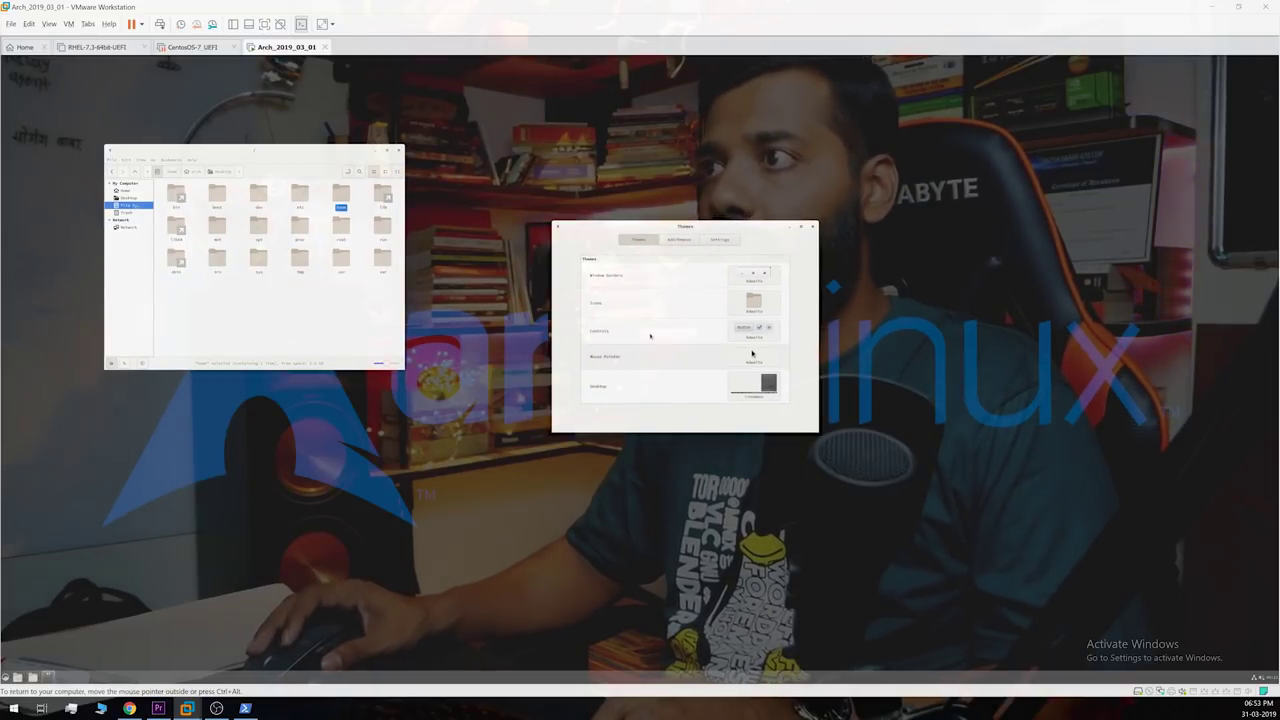
left_click(745, 276)
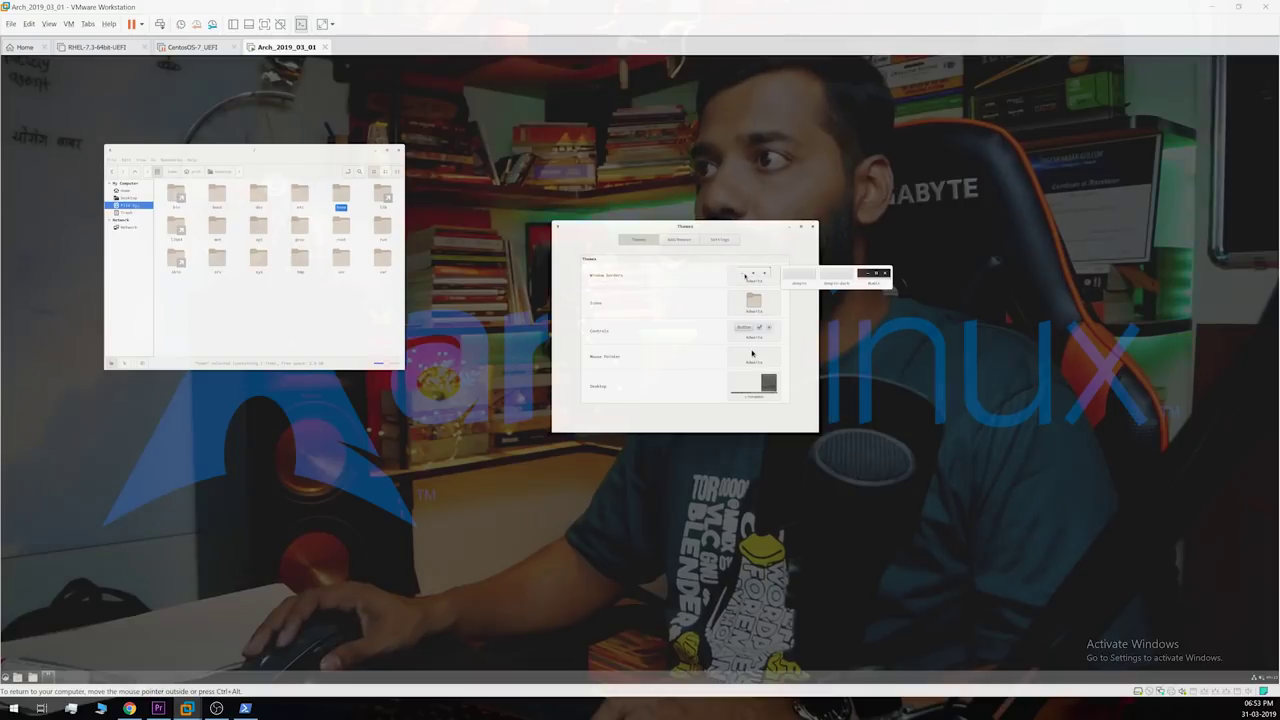
left_click(873, 283)
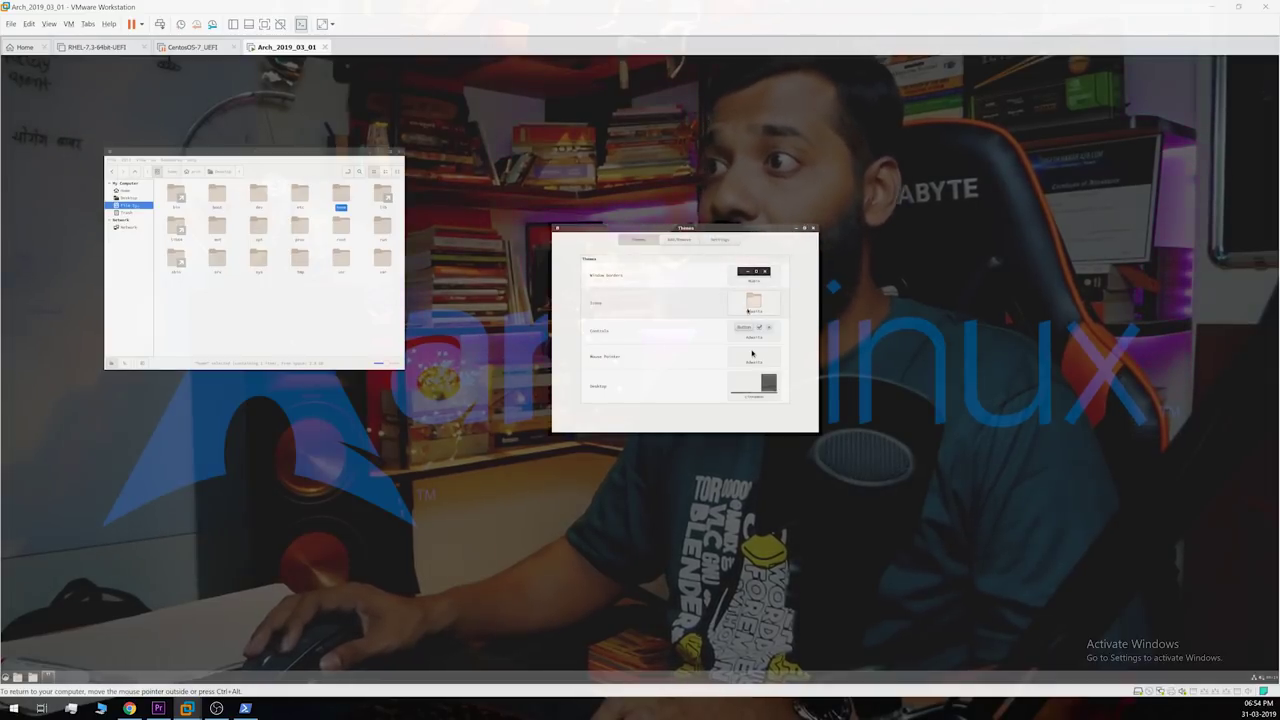
Step: Try several blue and dark icon themes, comparing them in the file manager
left_click(752, 305)
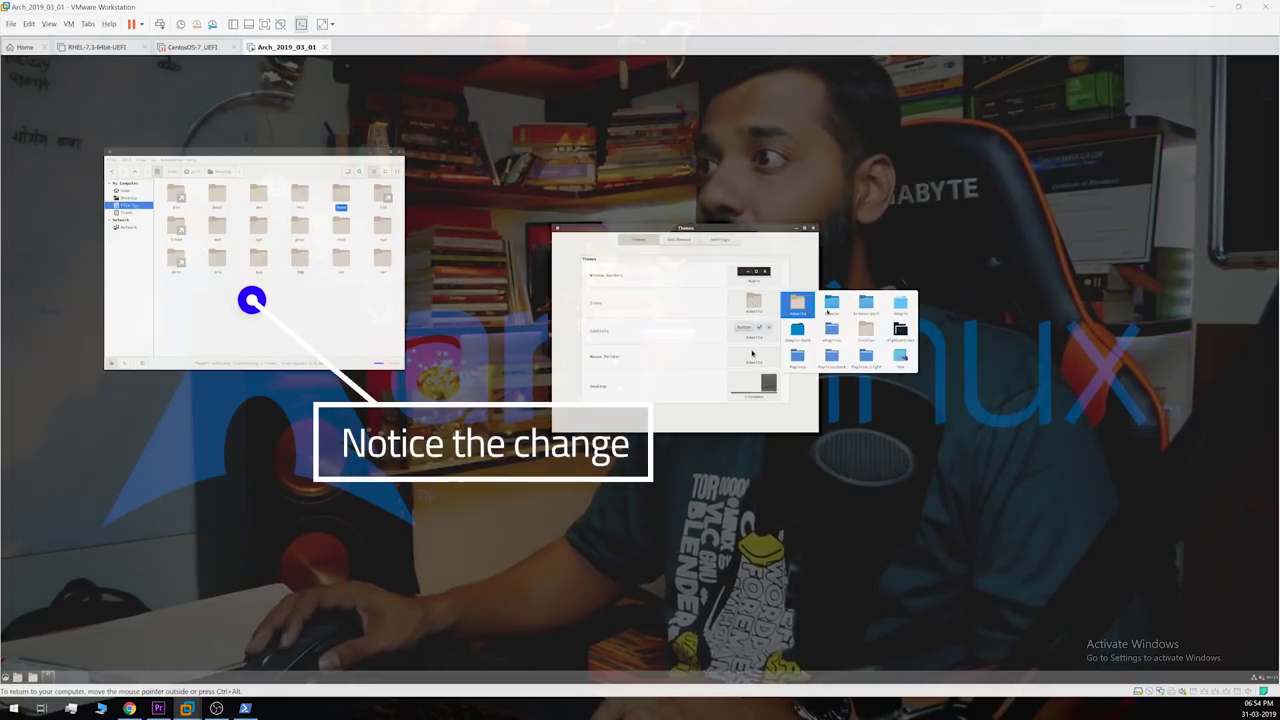
left_click(833, 307)
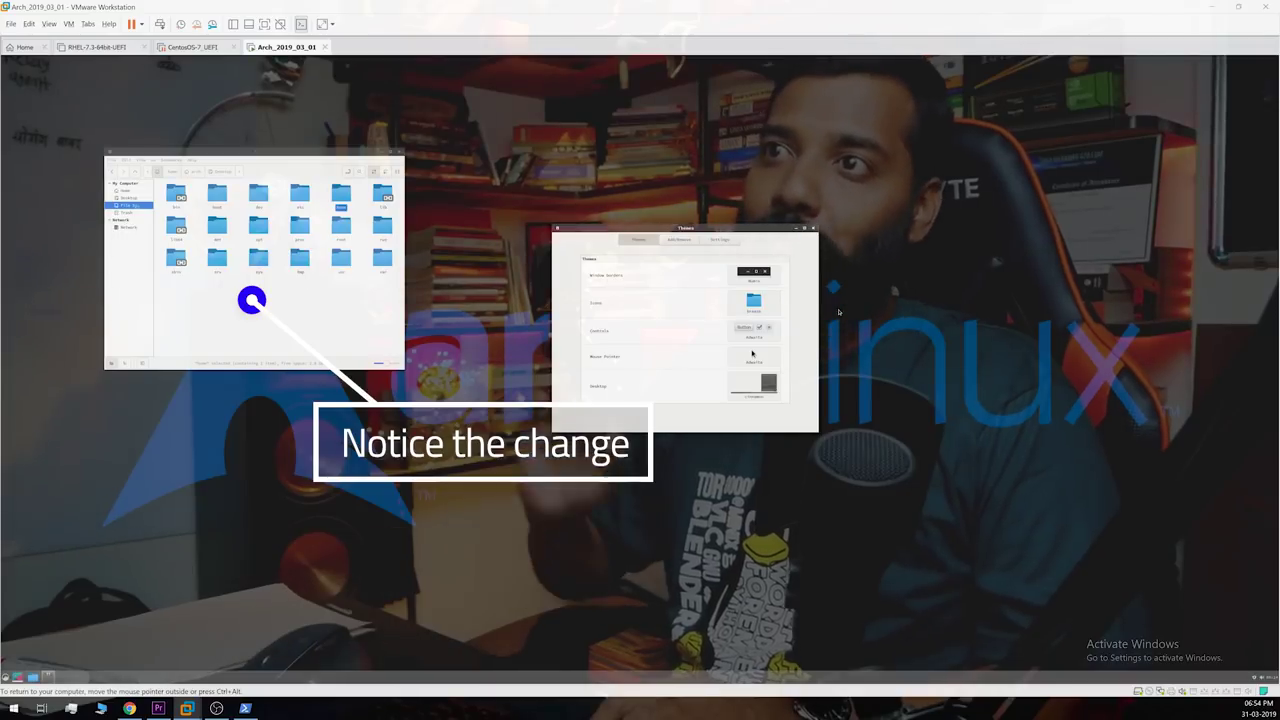
left_click(330, 293)
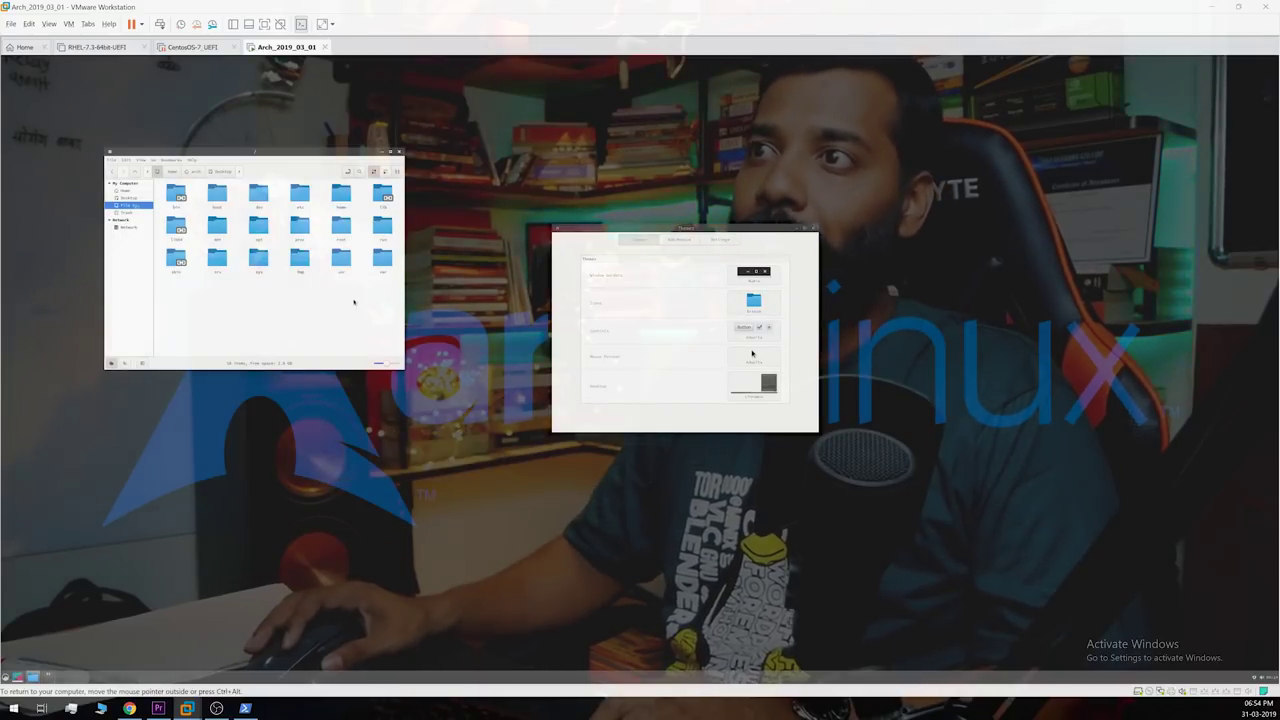
left_click(759, 307)
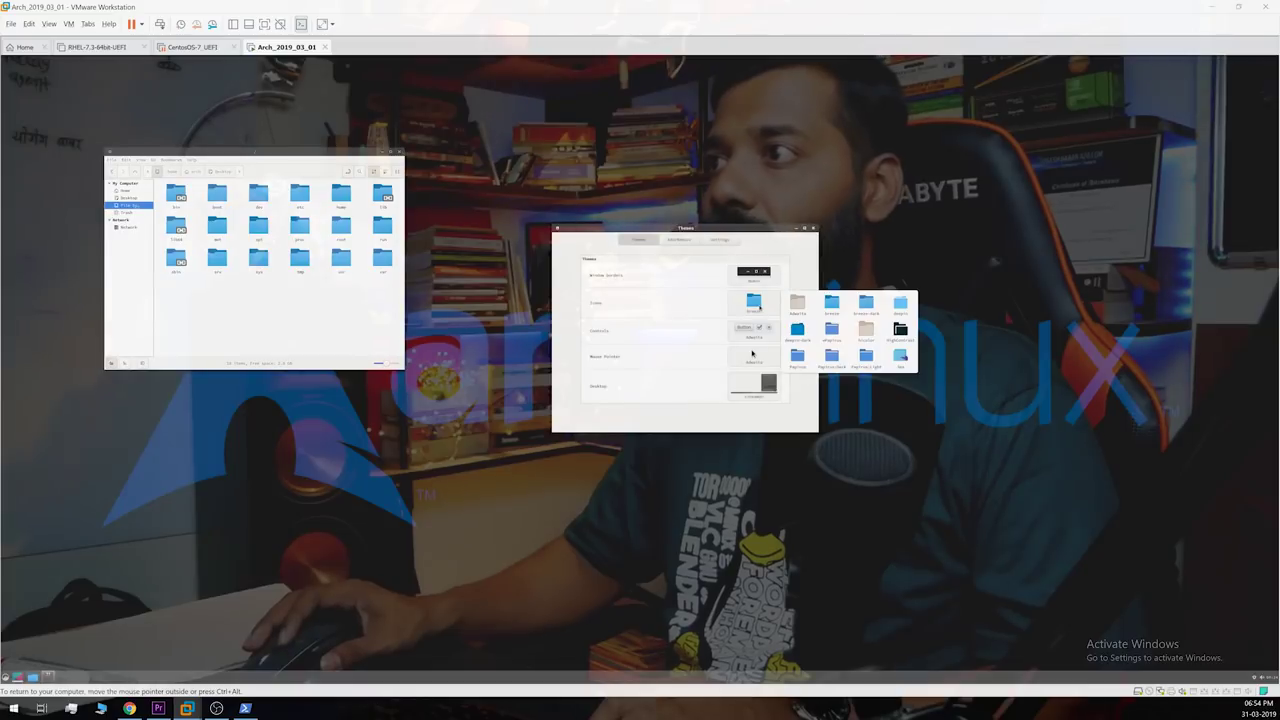
left_click(896, 303)
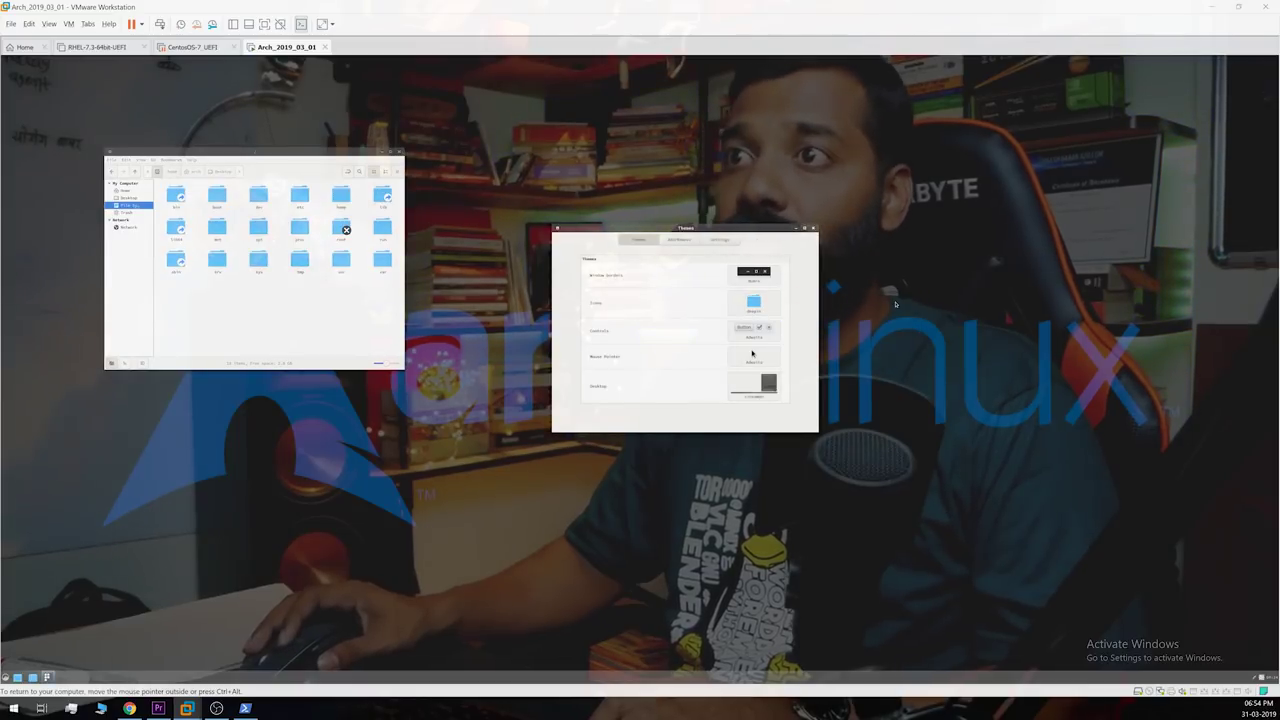
left_click(755, 302)
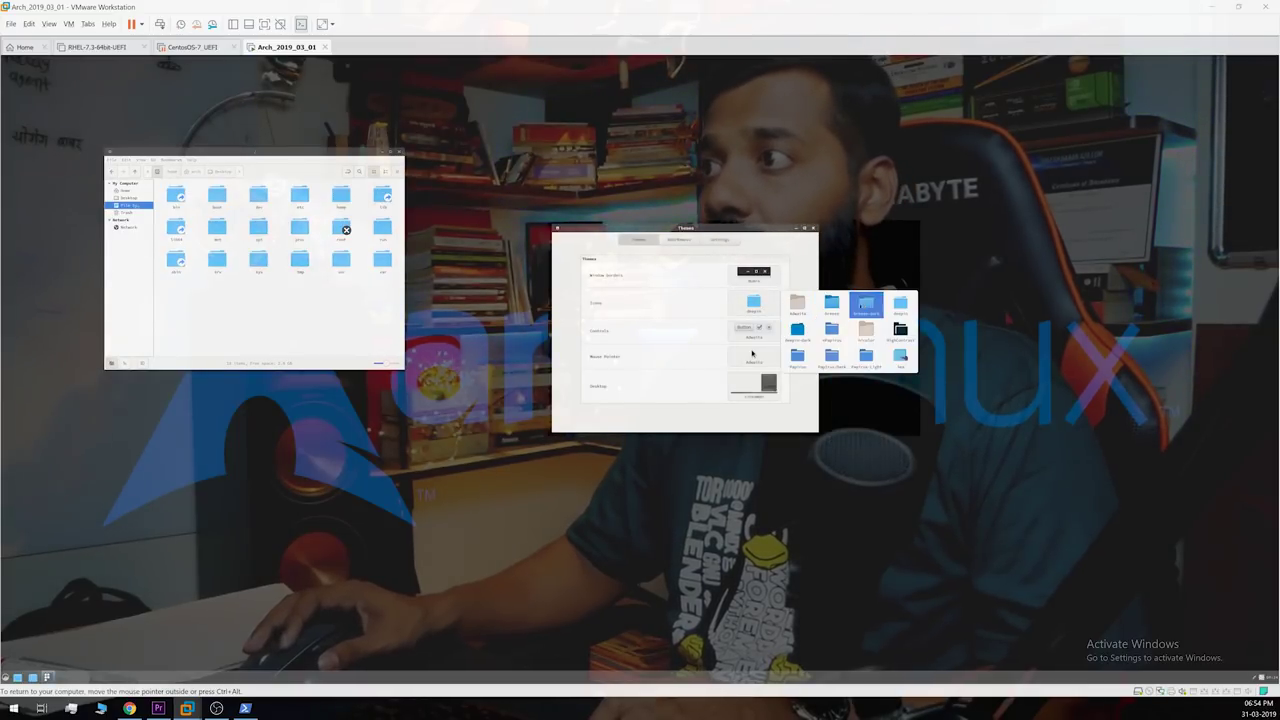
left_click(864, 304)
left_click(767, 303)
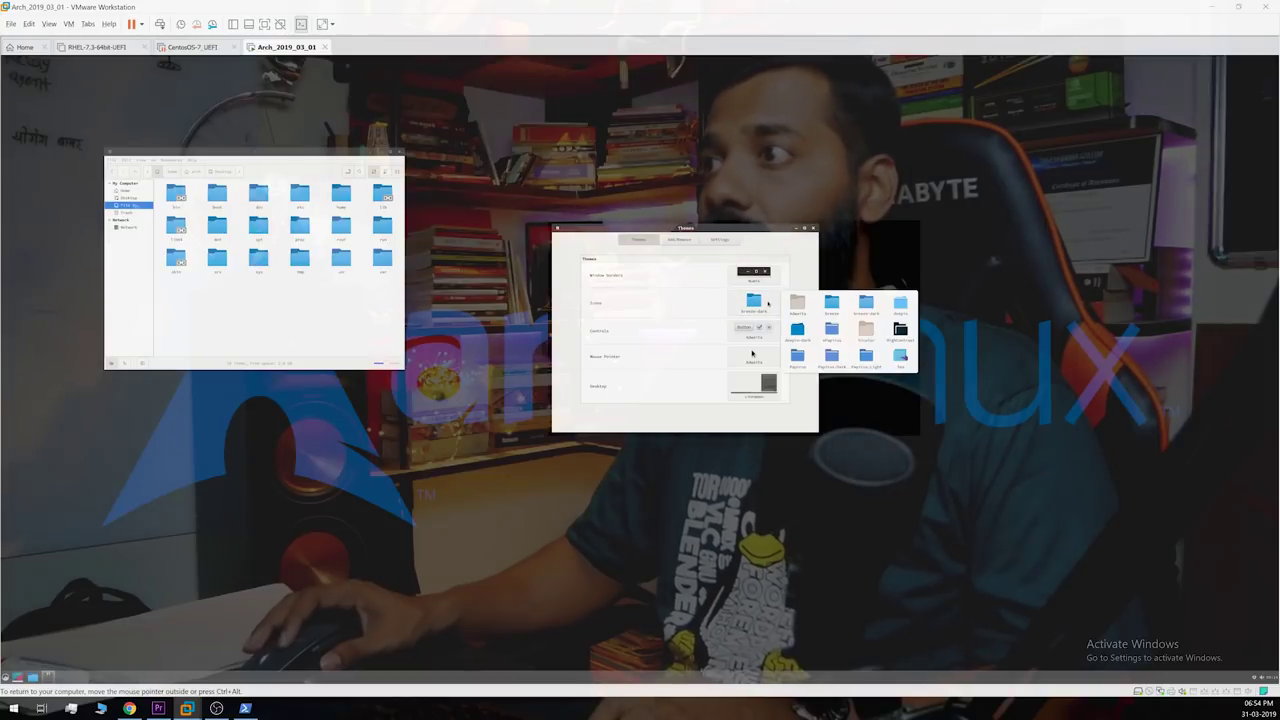
left_click(797, 330)
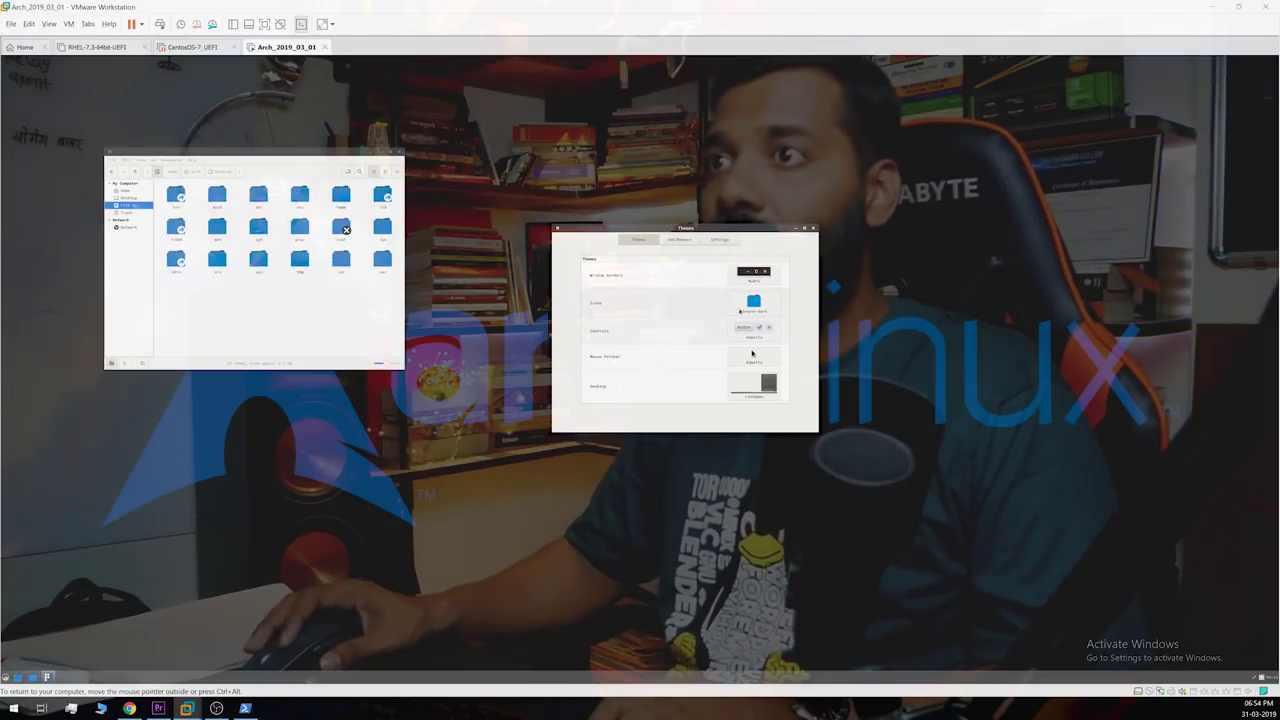
Step: Try Papirus and other icon themes, then settle on the final icon theme
left_click(767, 303)
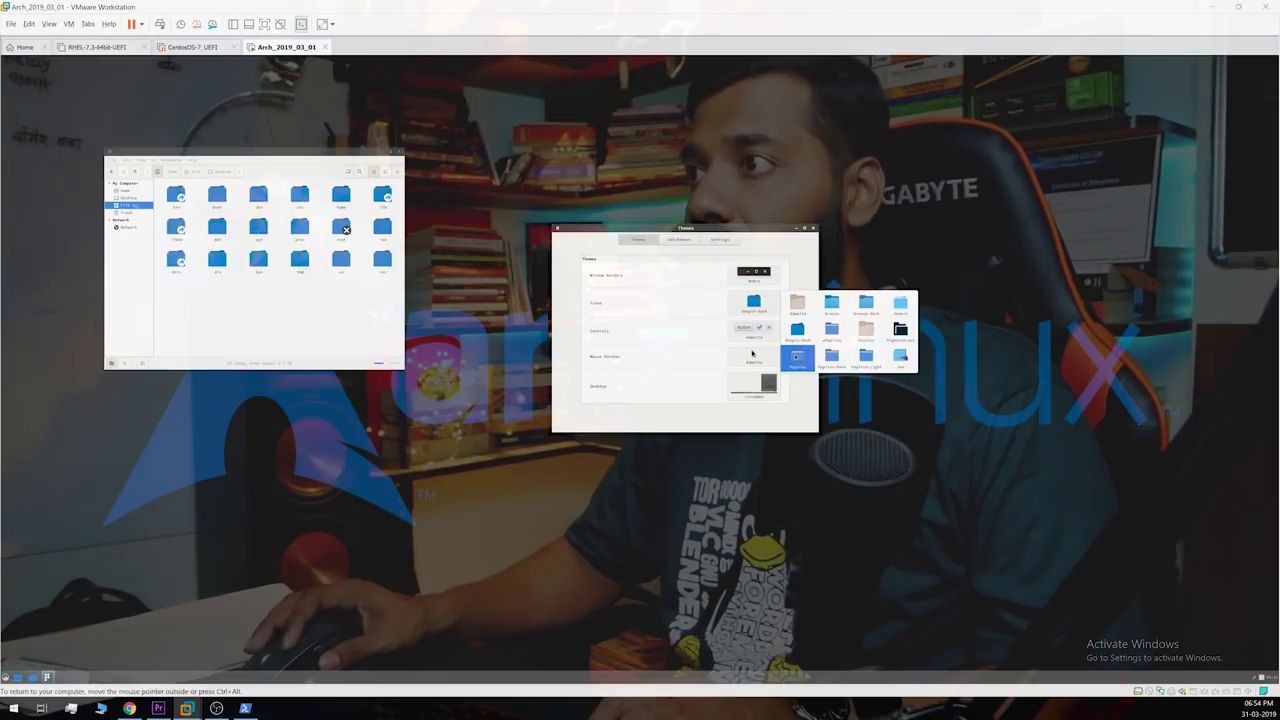
left_click(796, 356)
left_click(754, 305)
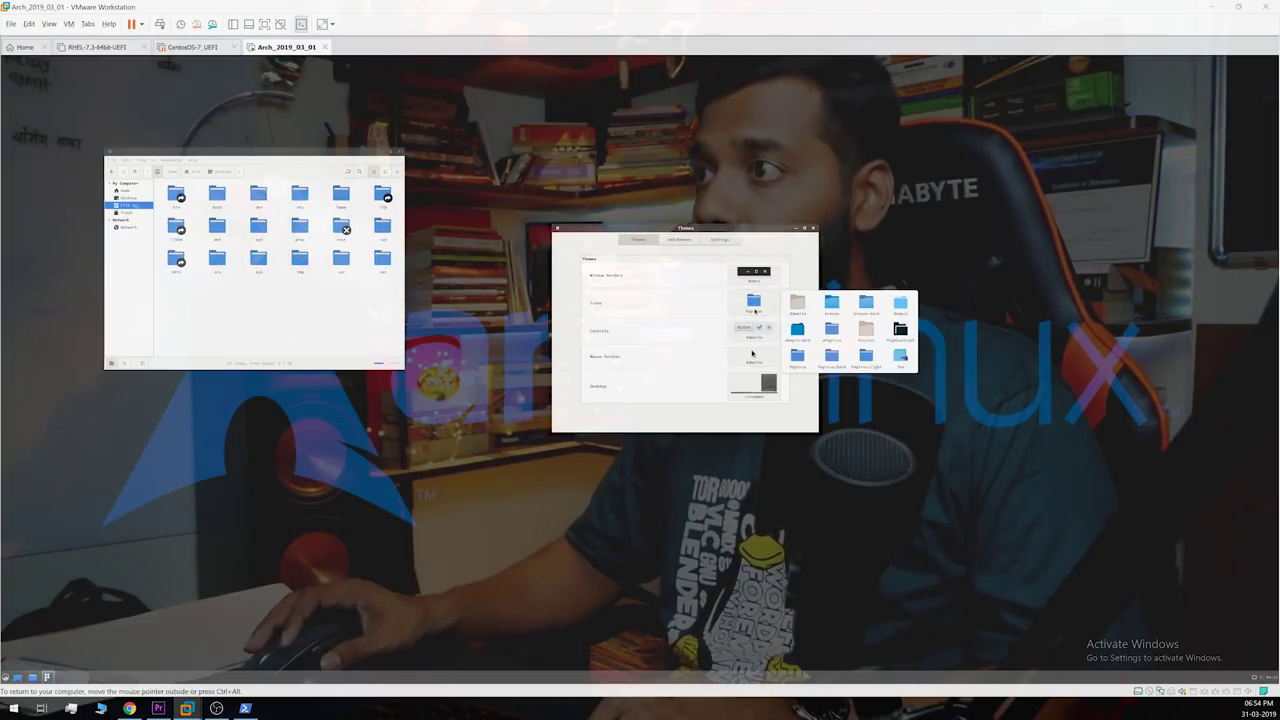
left_click(904, 363)
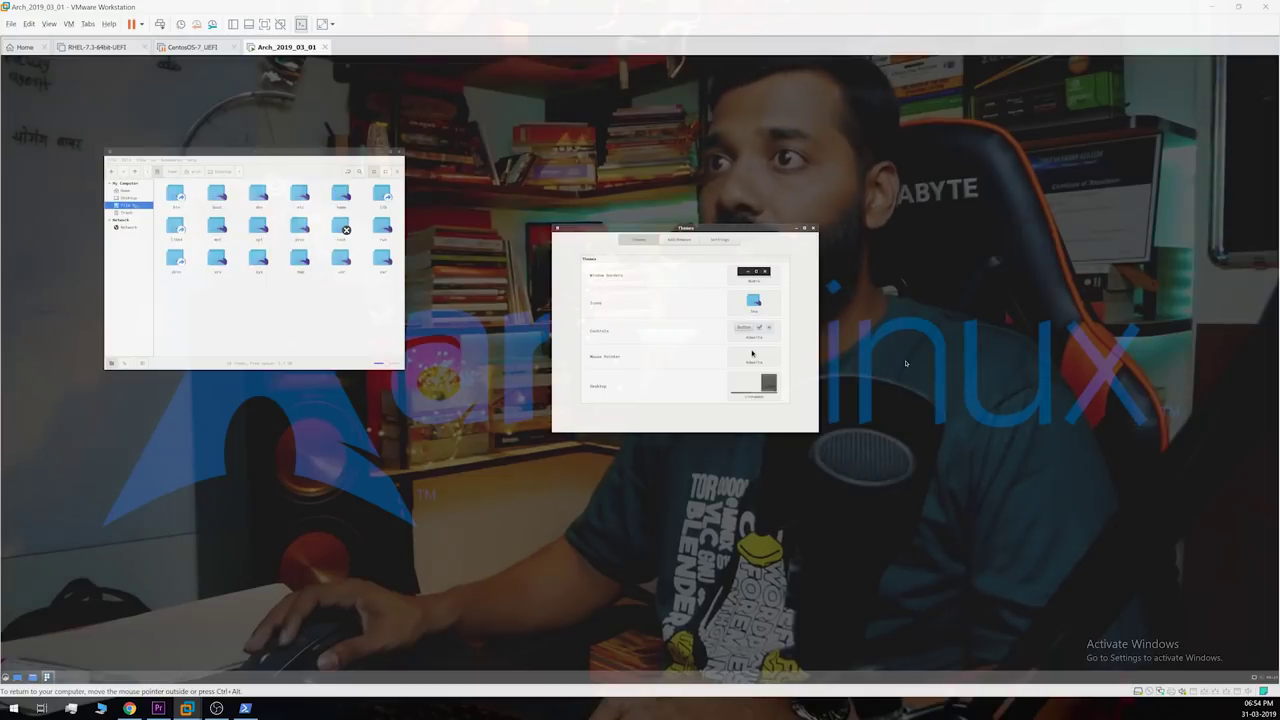
left_click(757, 306)
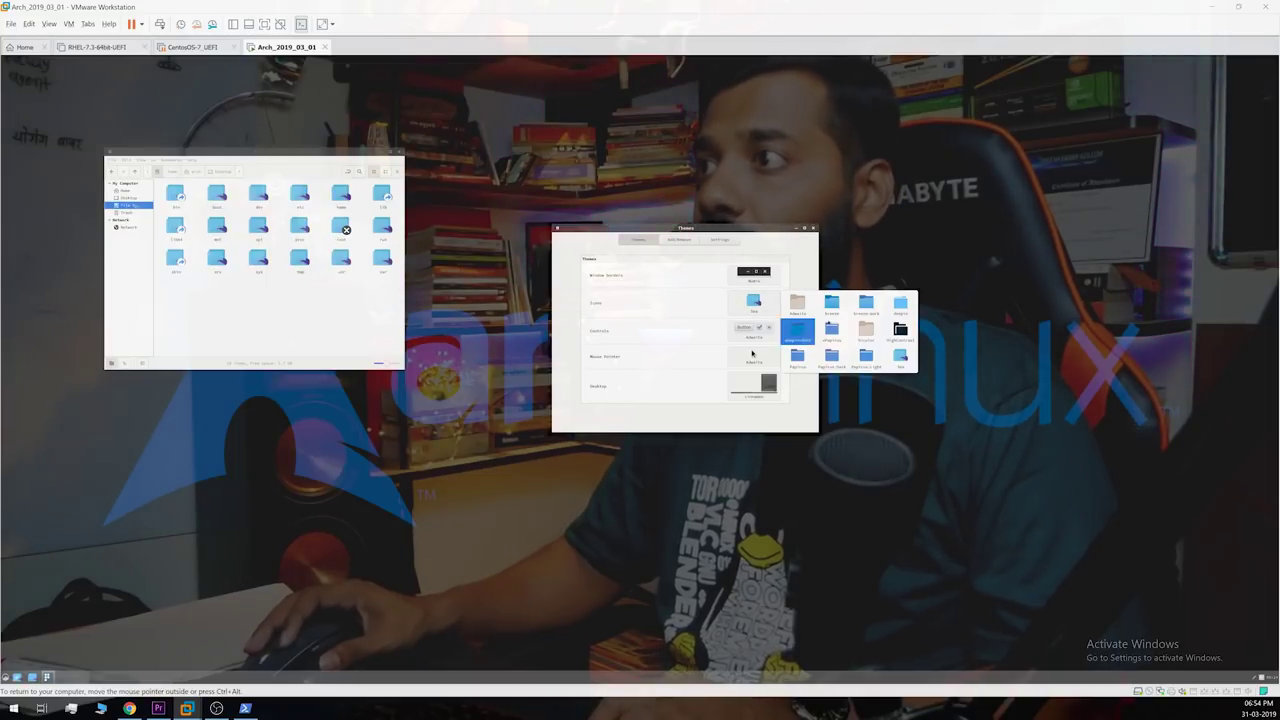
key("Right")
key("Up")
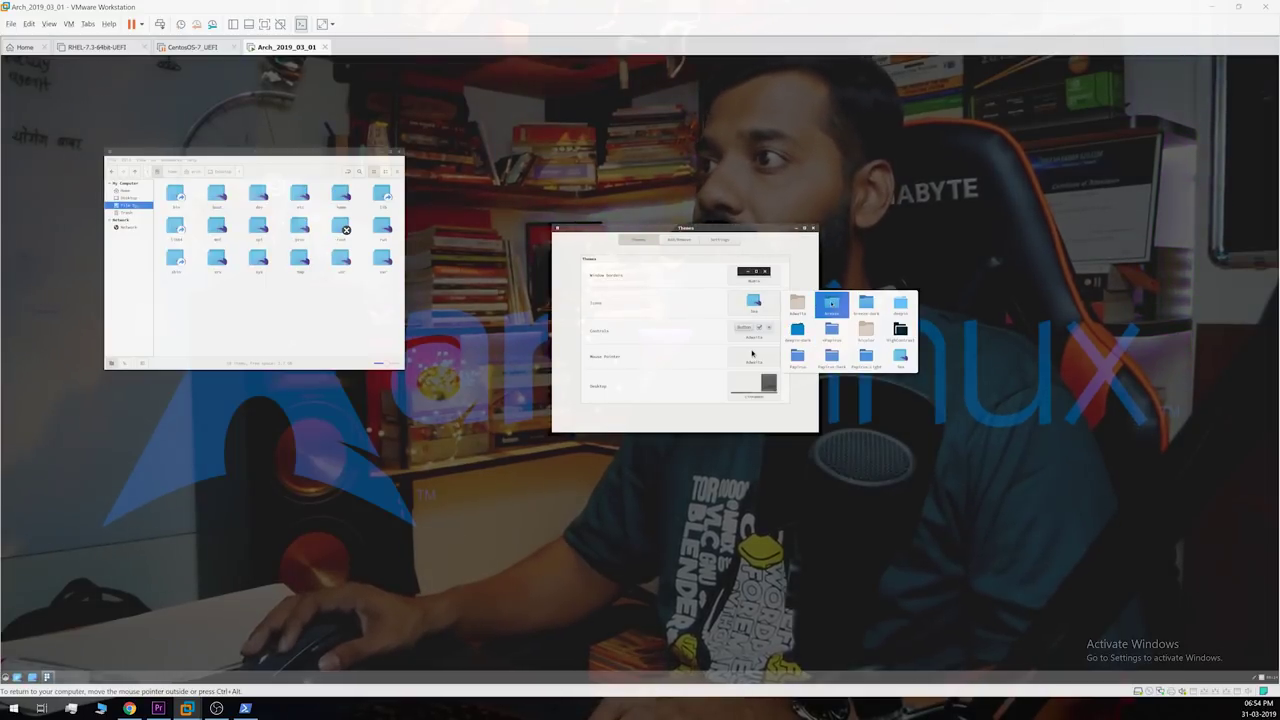
key("Return")
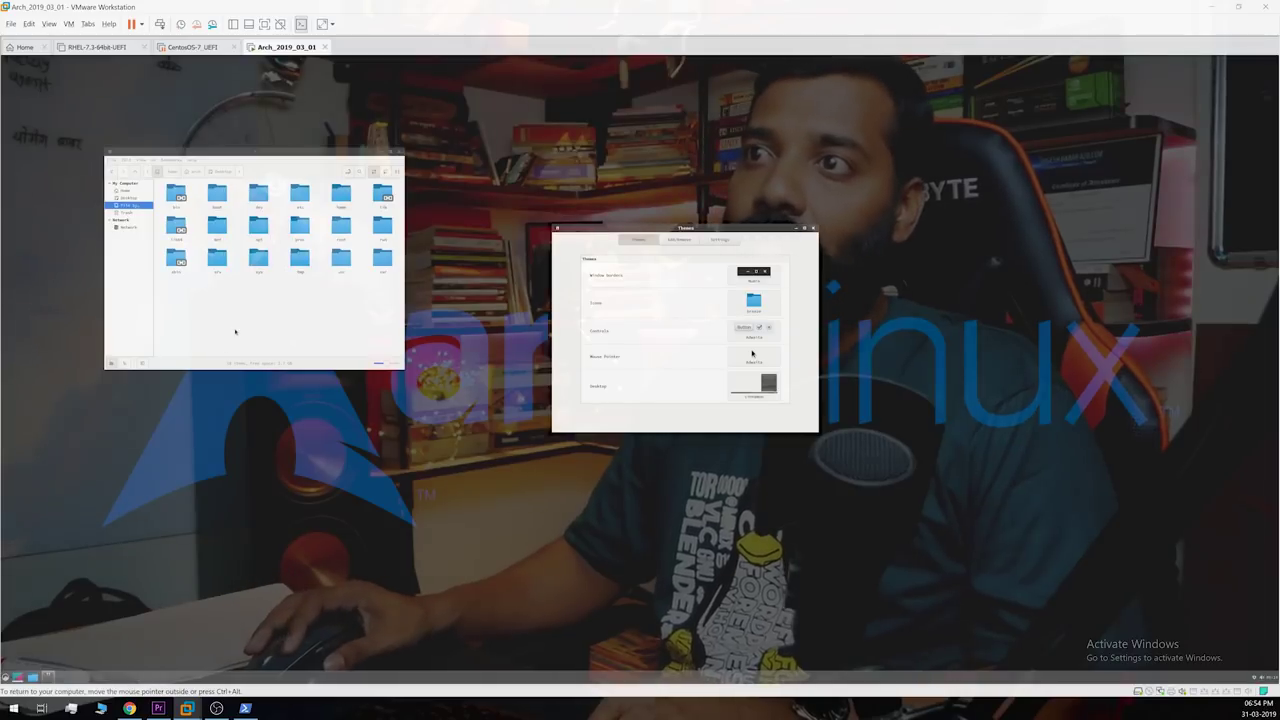
Step: Show the Home folder in Nemo to view the new folder icons
left_click(130, 191)
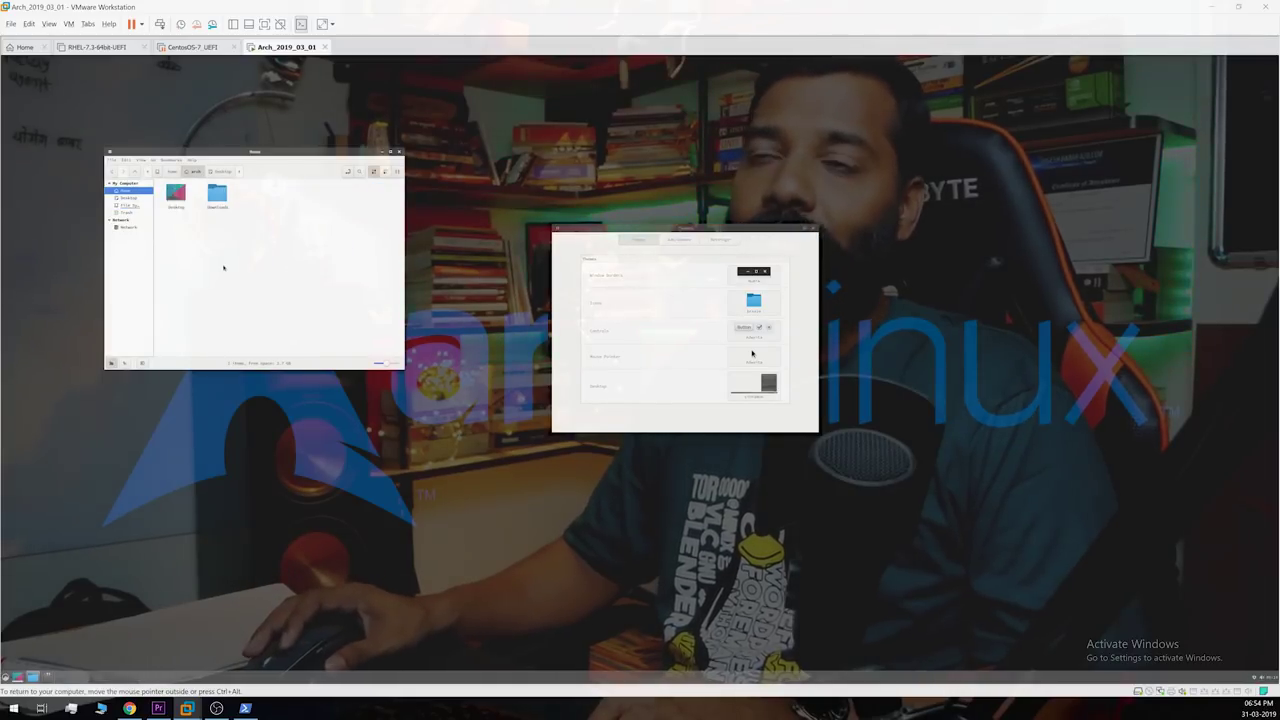
left_click(752, 353)
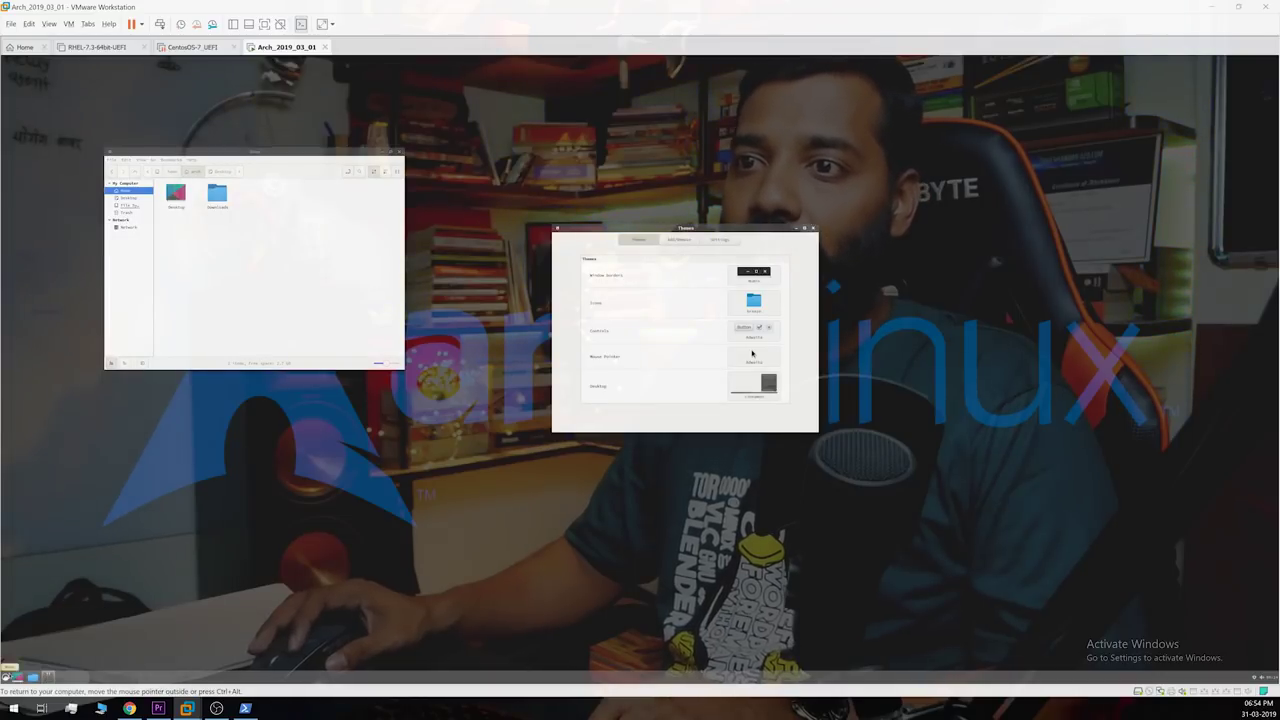
key("super")
Step: Launch System Settings via a 'sett' menu search and enlarge its window
type("se")
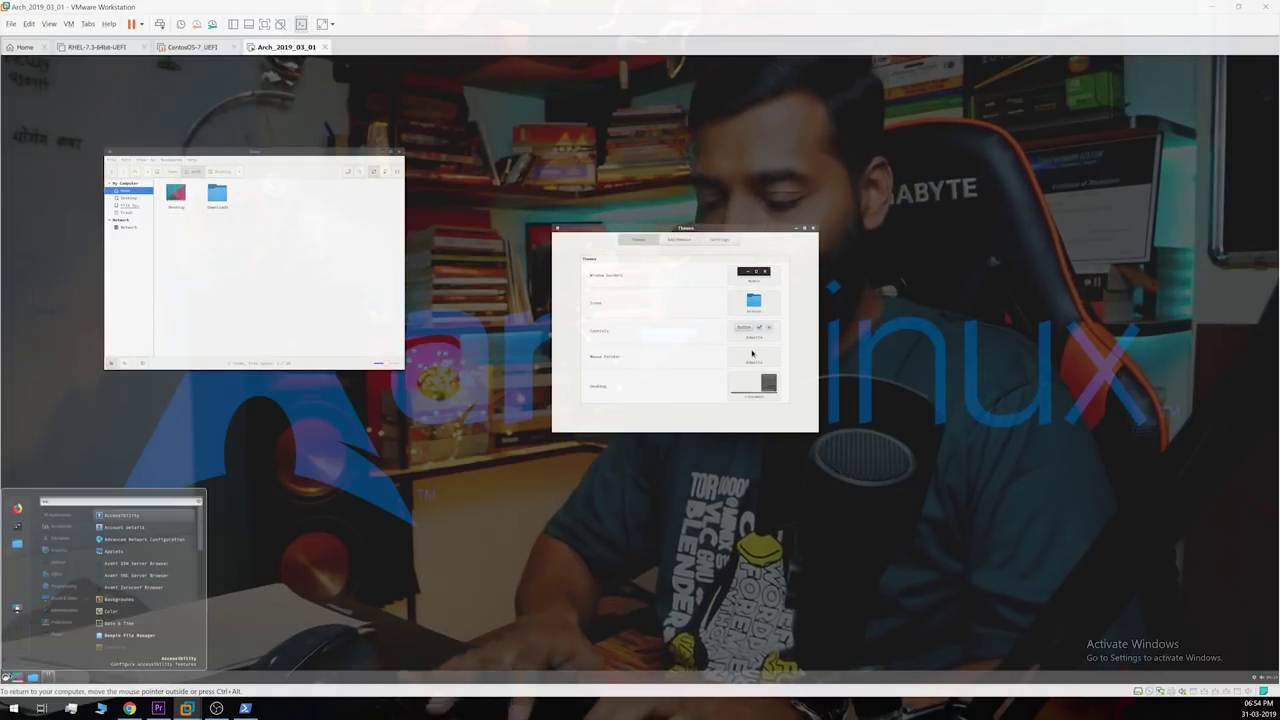
type("tt")
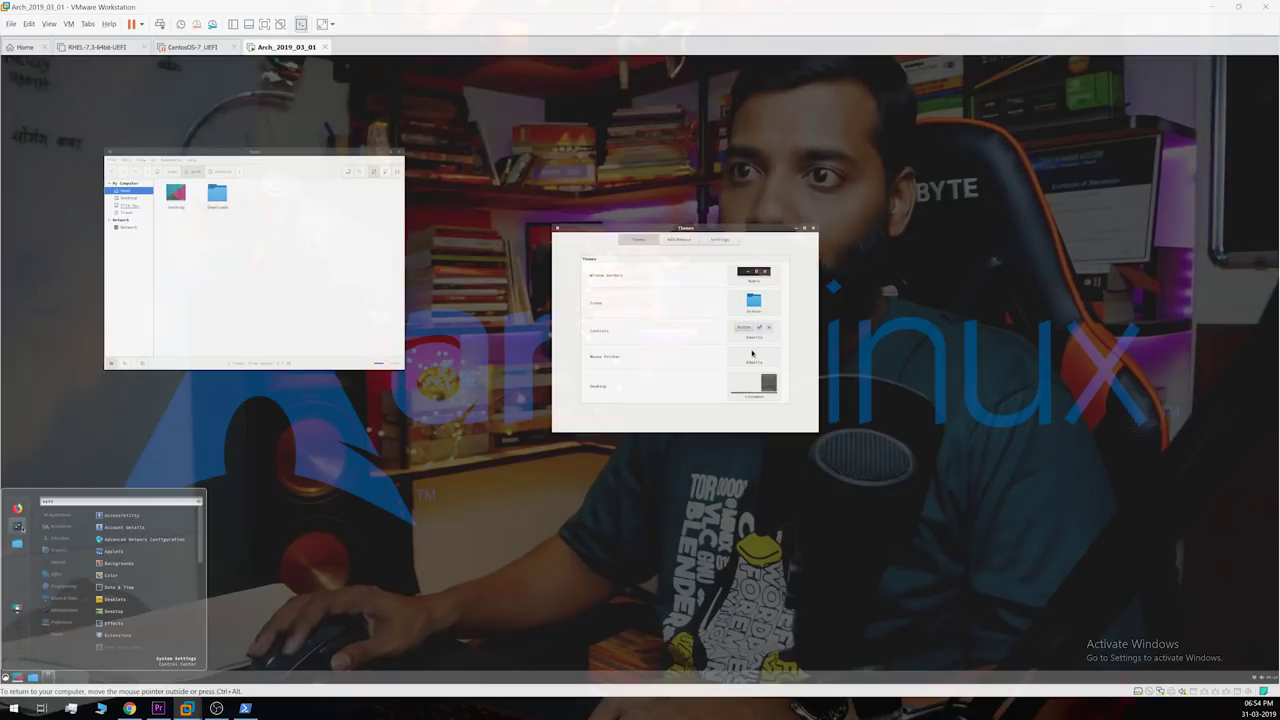
key("Return")
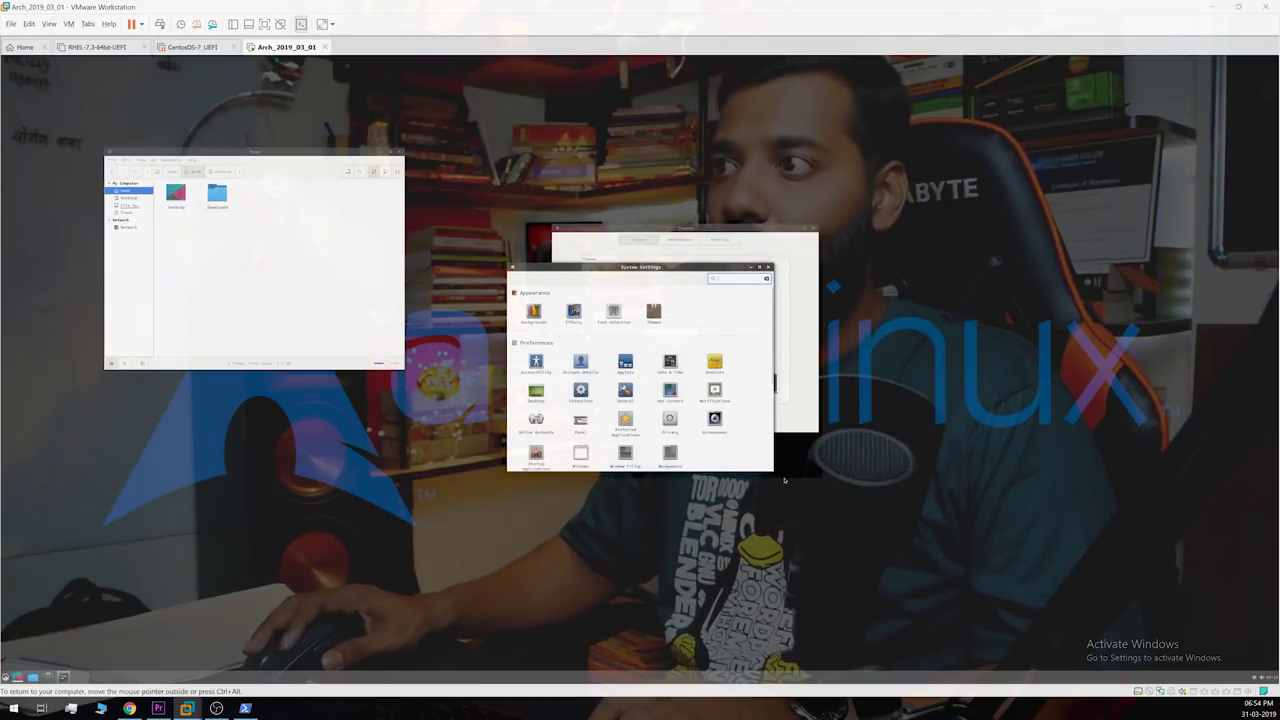
left_click_drag(773, 470, 913, 546)
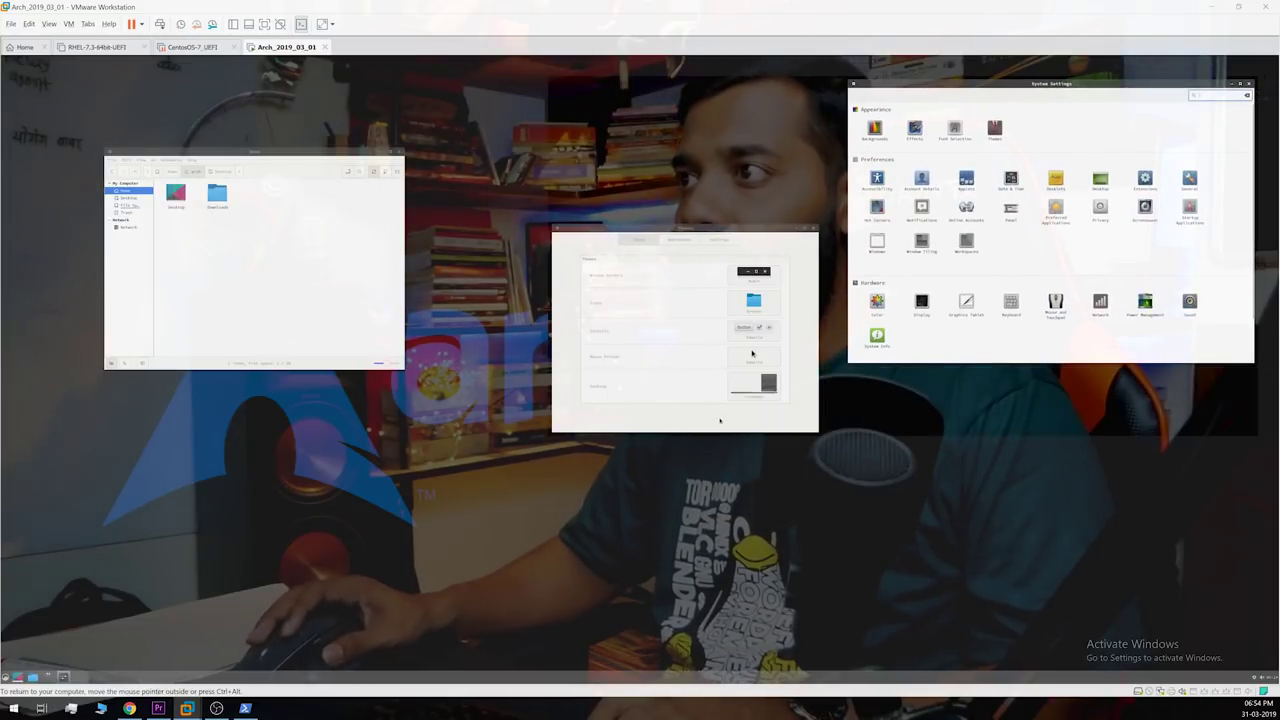
Step: Set the Controls theme to Numix and choose a different mouse pointer theme
left_click(752, 353)
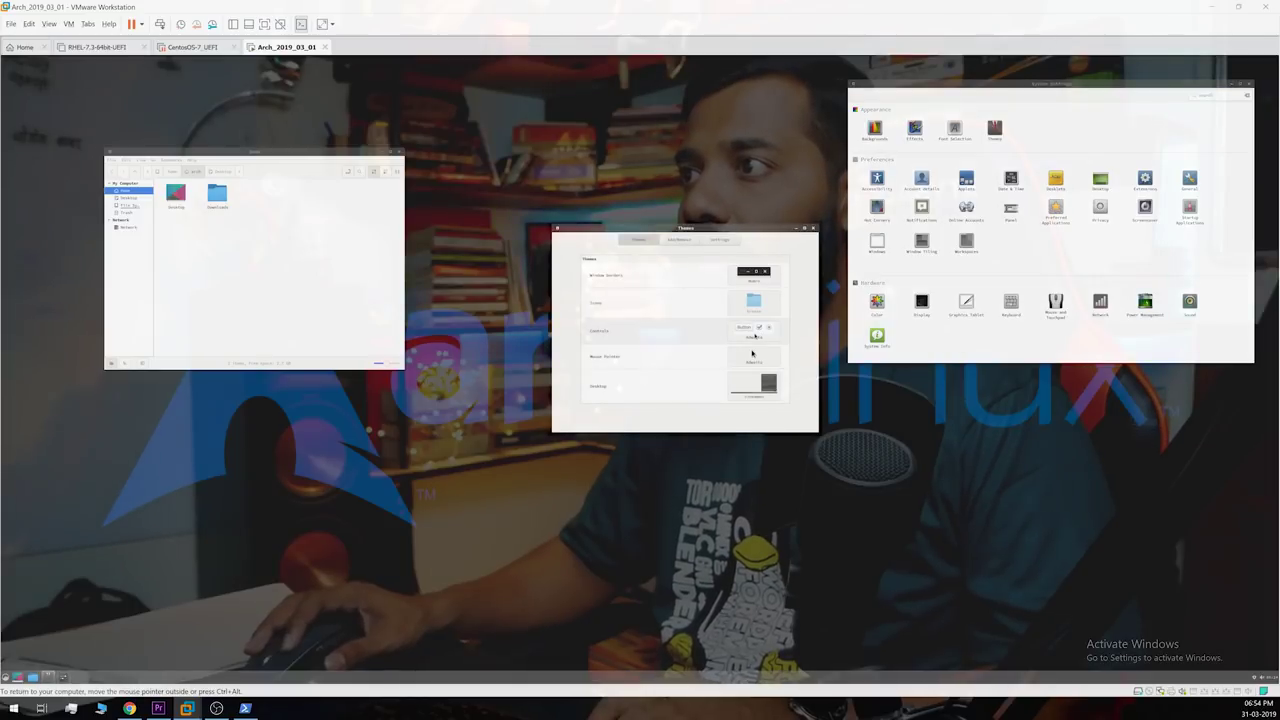
left_click(752, 350)
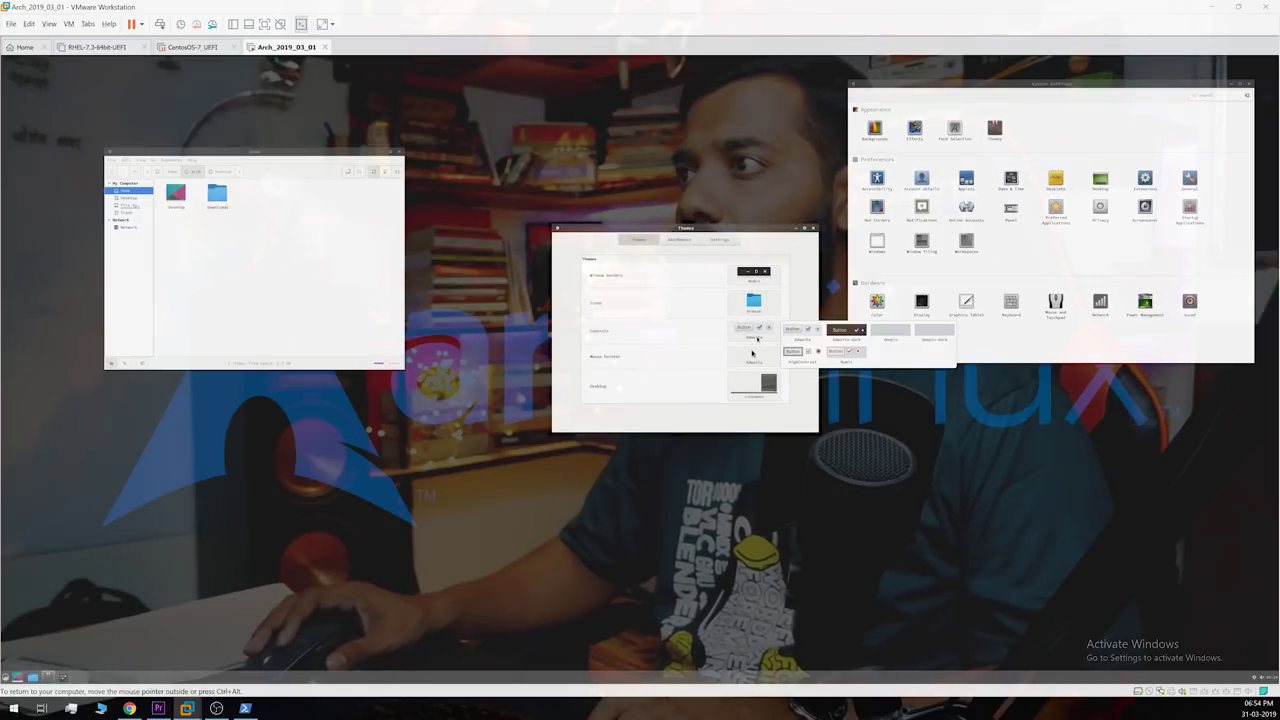
left_click(846, 355)
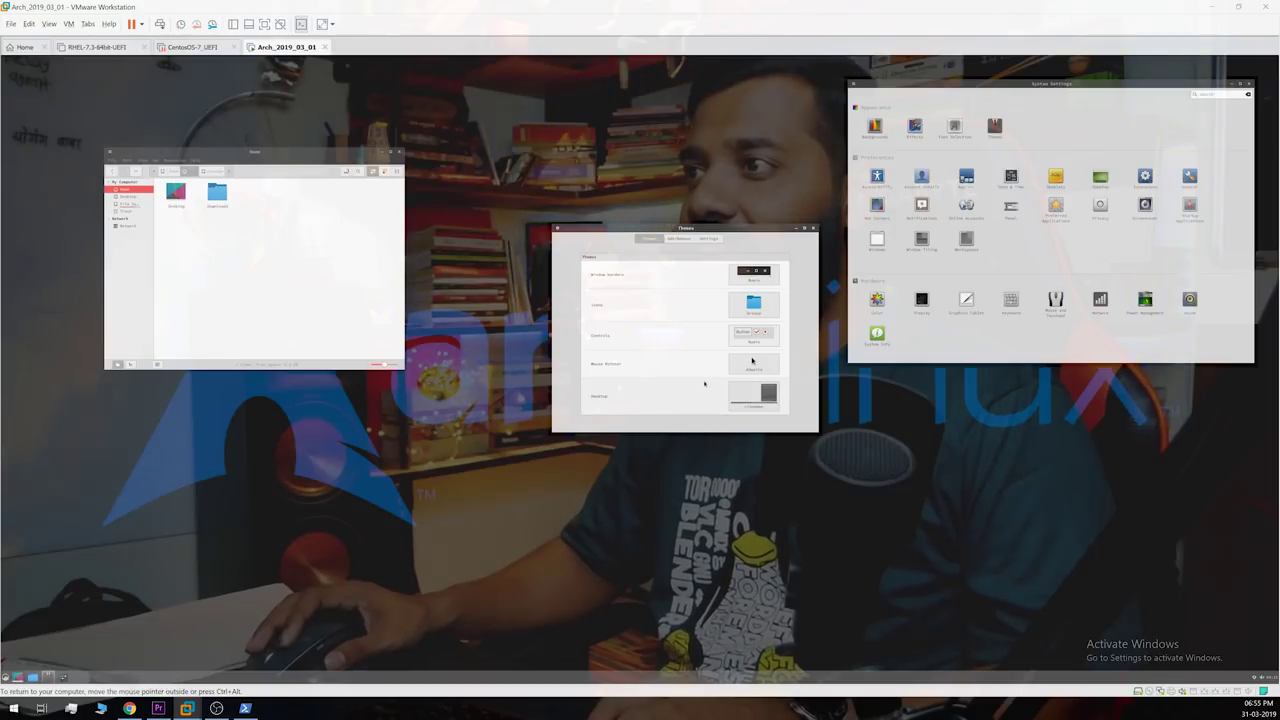
left_click(753, 363)
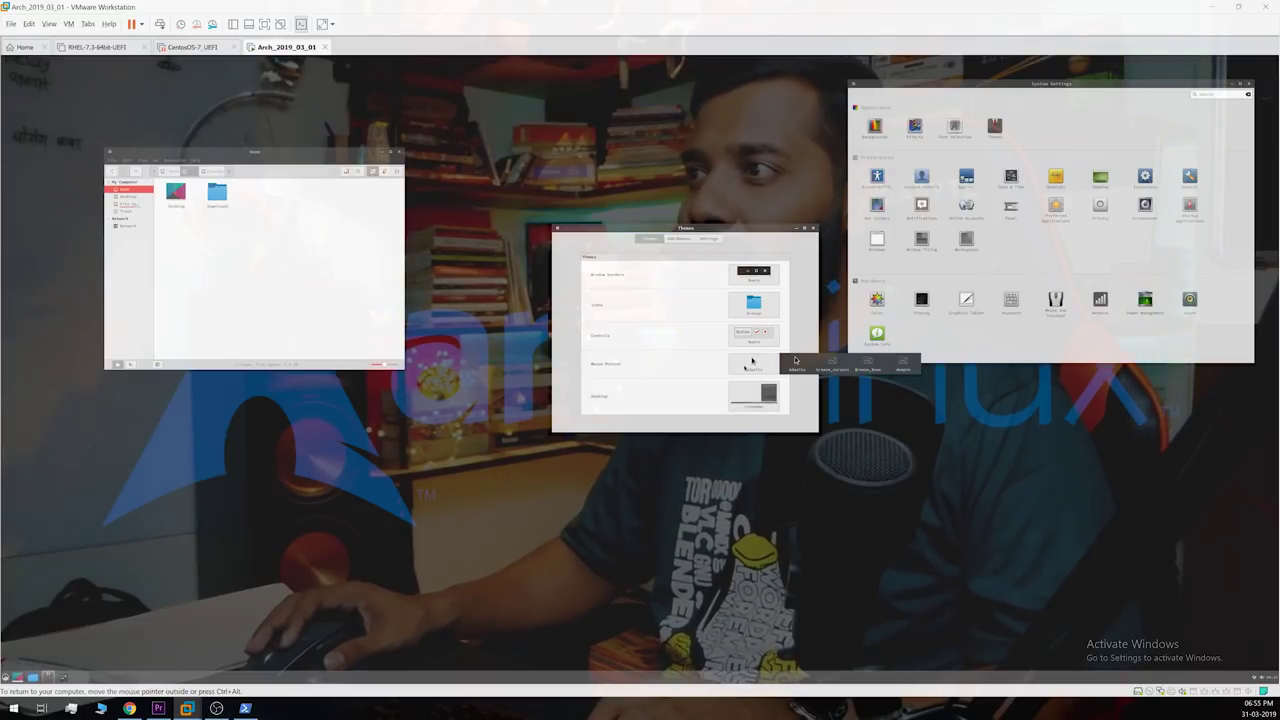
left_click(795, 360)
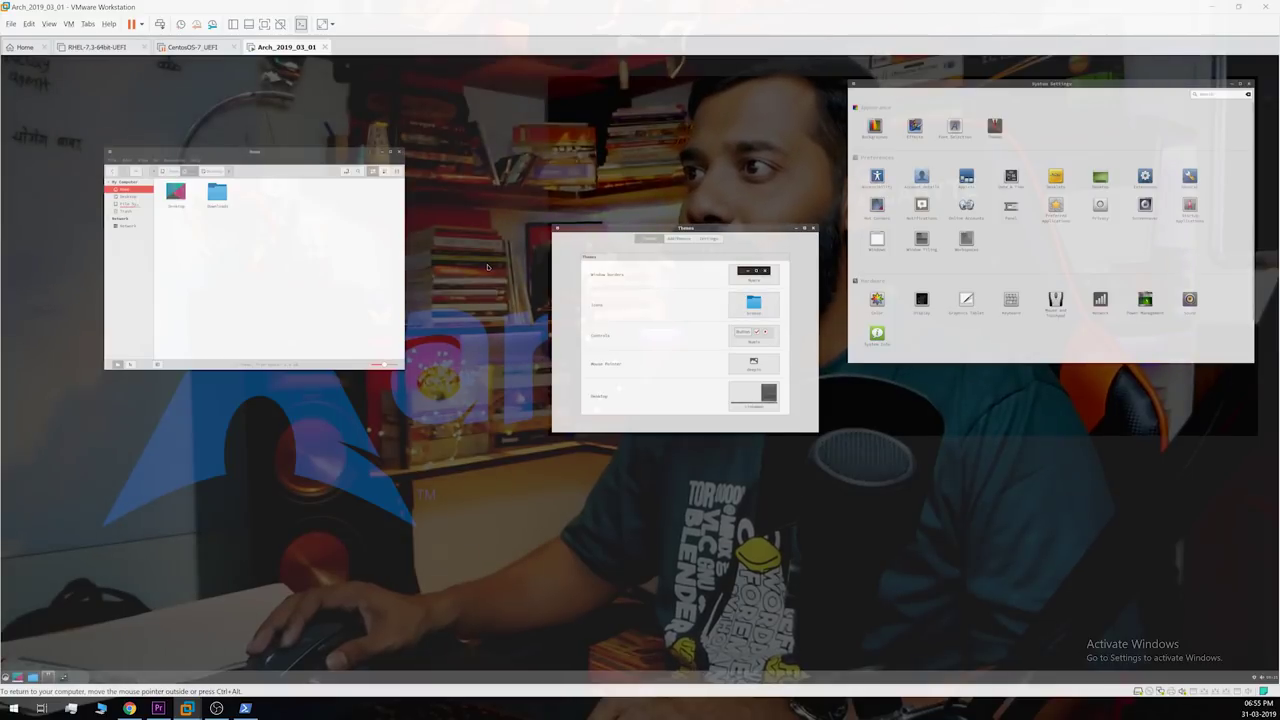
Step: Choose a different desktop theme, previewing it in the application menu
left_click(753, 397)
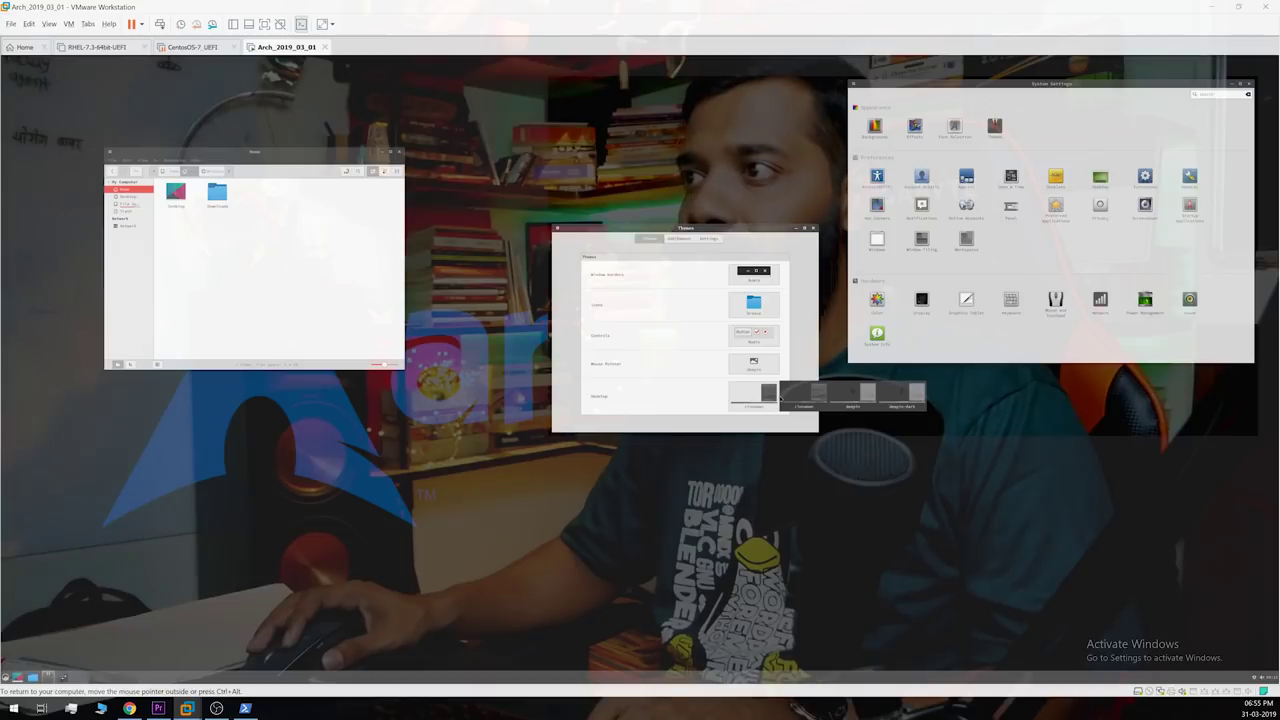
left_click(6, 677)
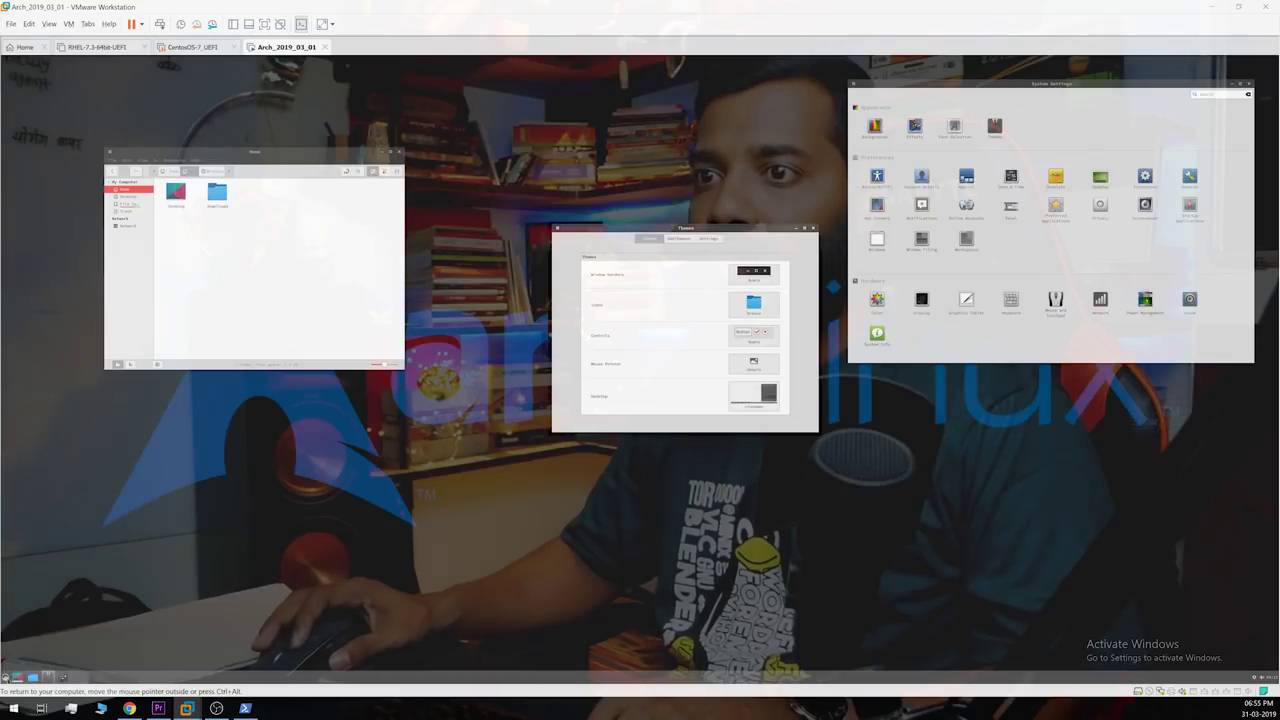
left_click(748, 400)
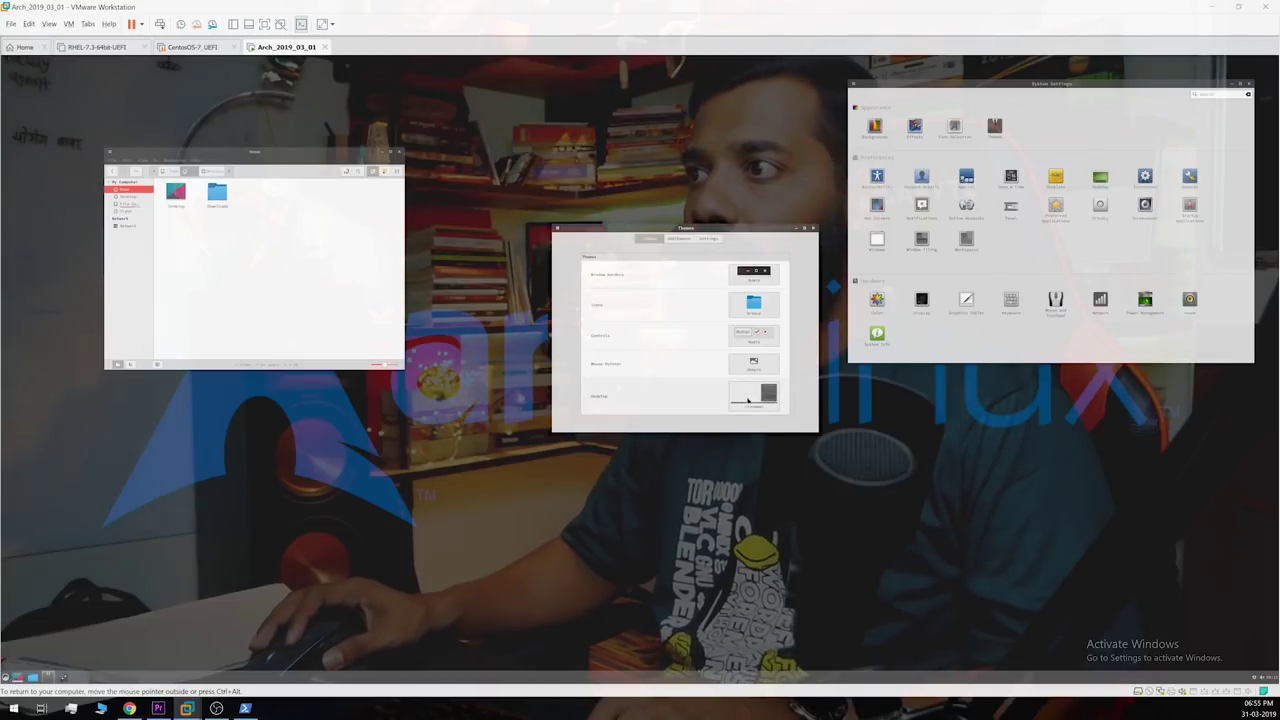
left_click(748, 400)
left_click(855, 392)
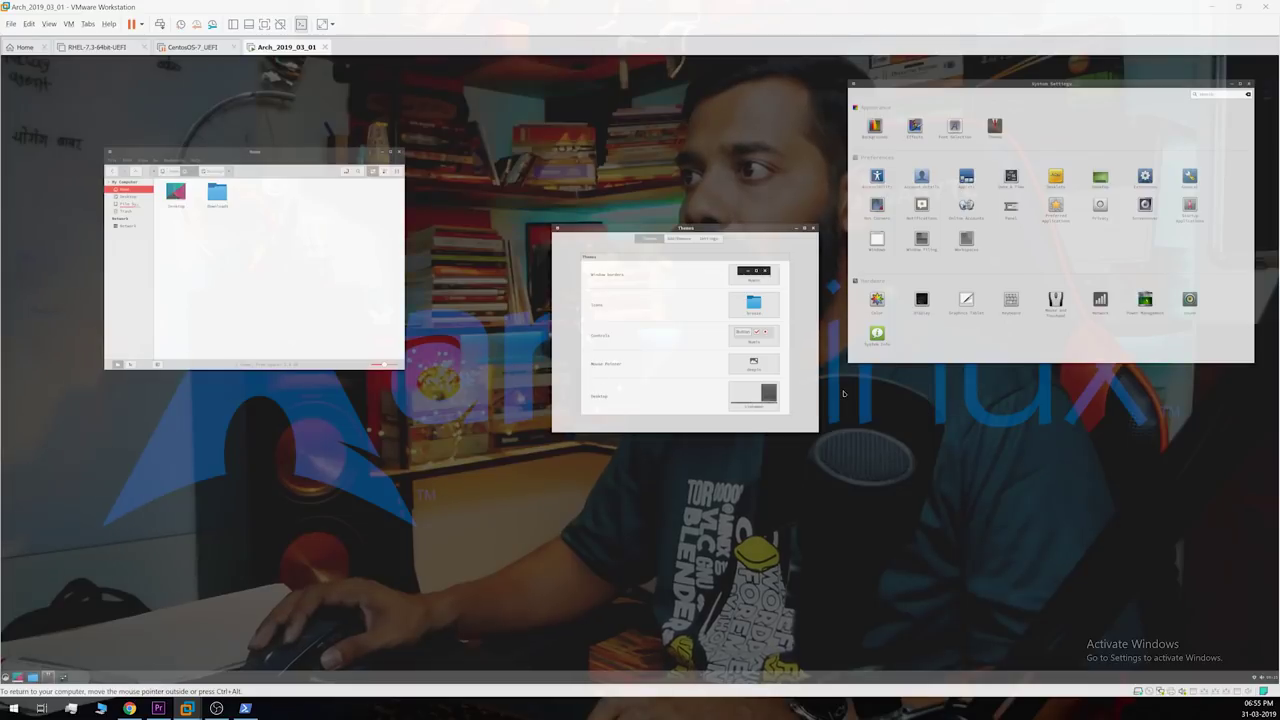
Step: Check the new desktop theme in the application menu, then close the Themes window
left_click(5, 677)
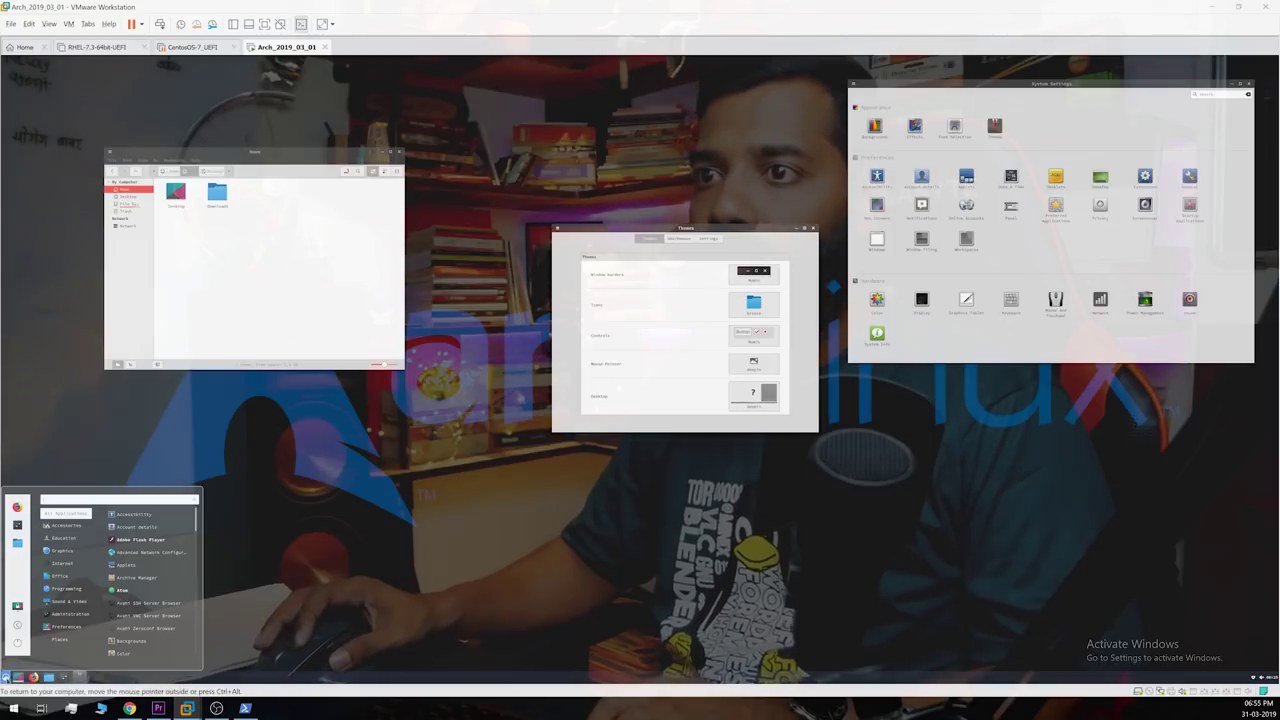
mouse_move(62, 550)
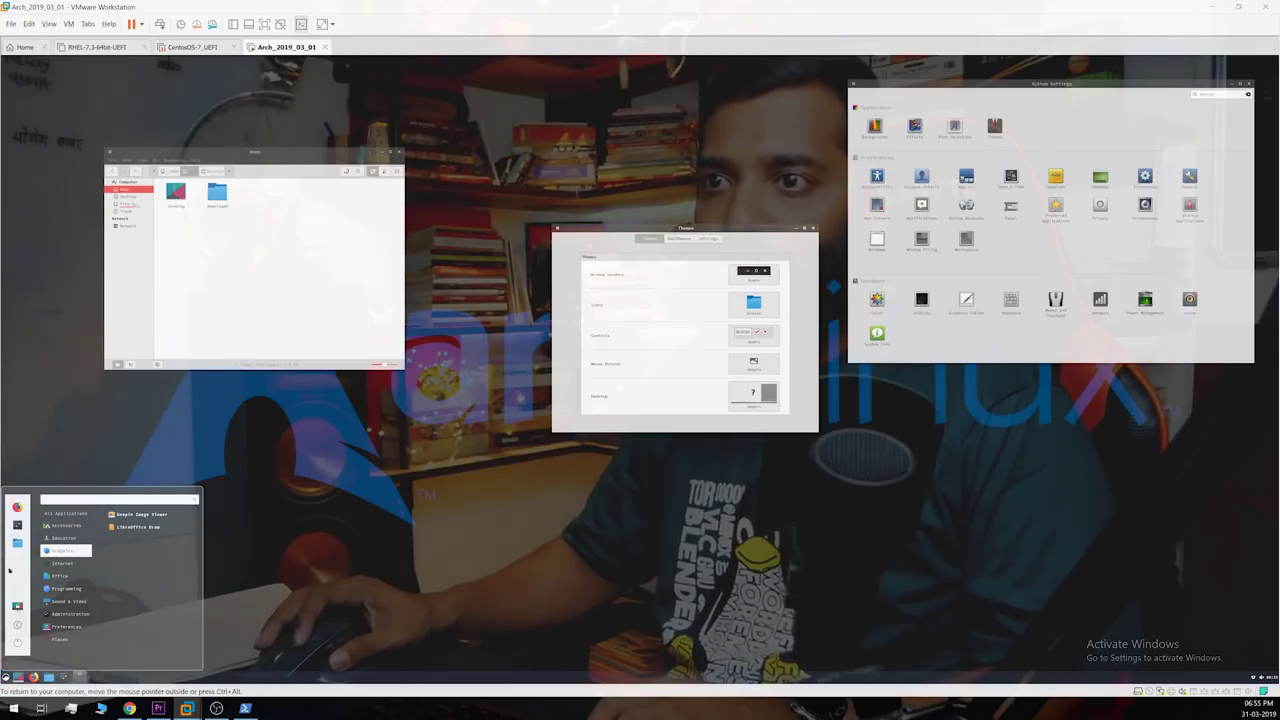
mouse_move(66, 588)
left_click(744, 406)
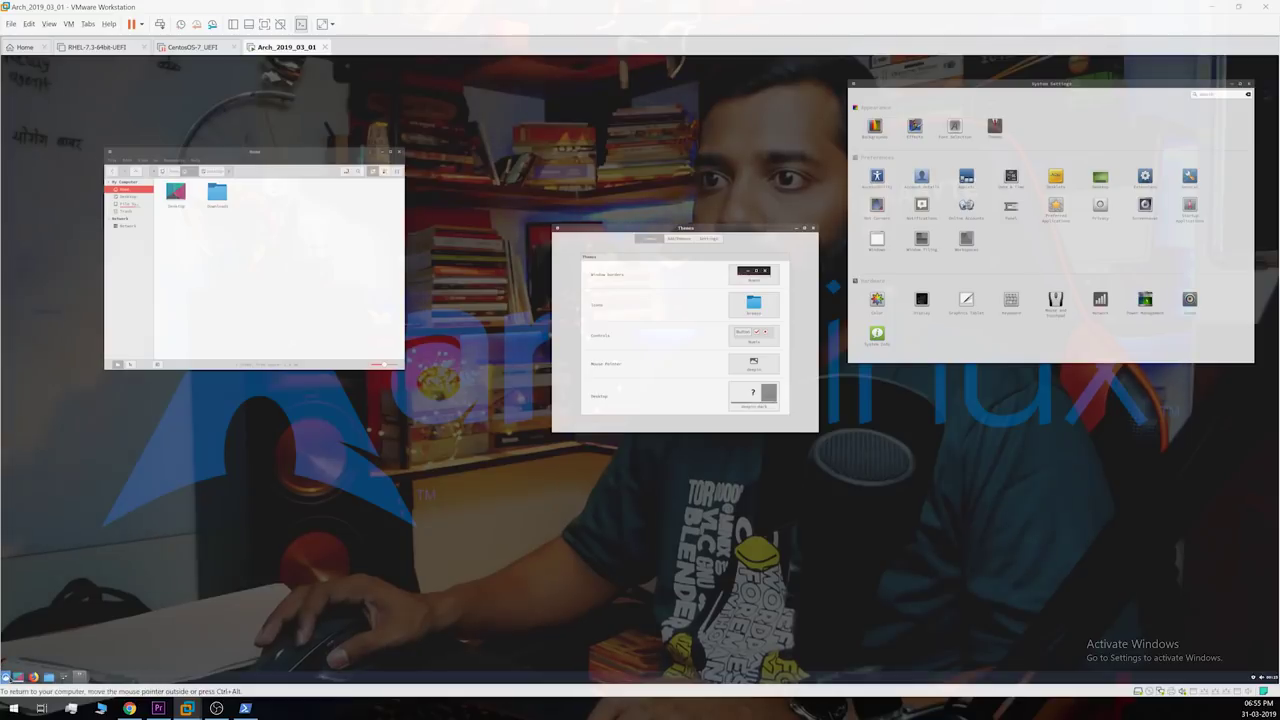
left_click(6, 677)
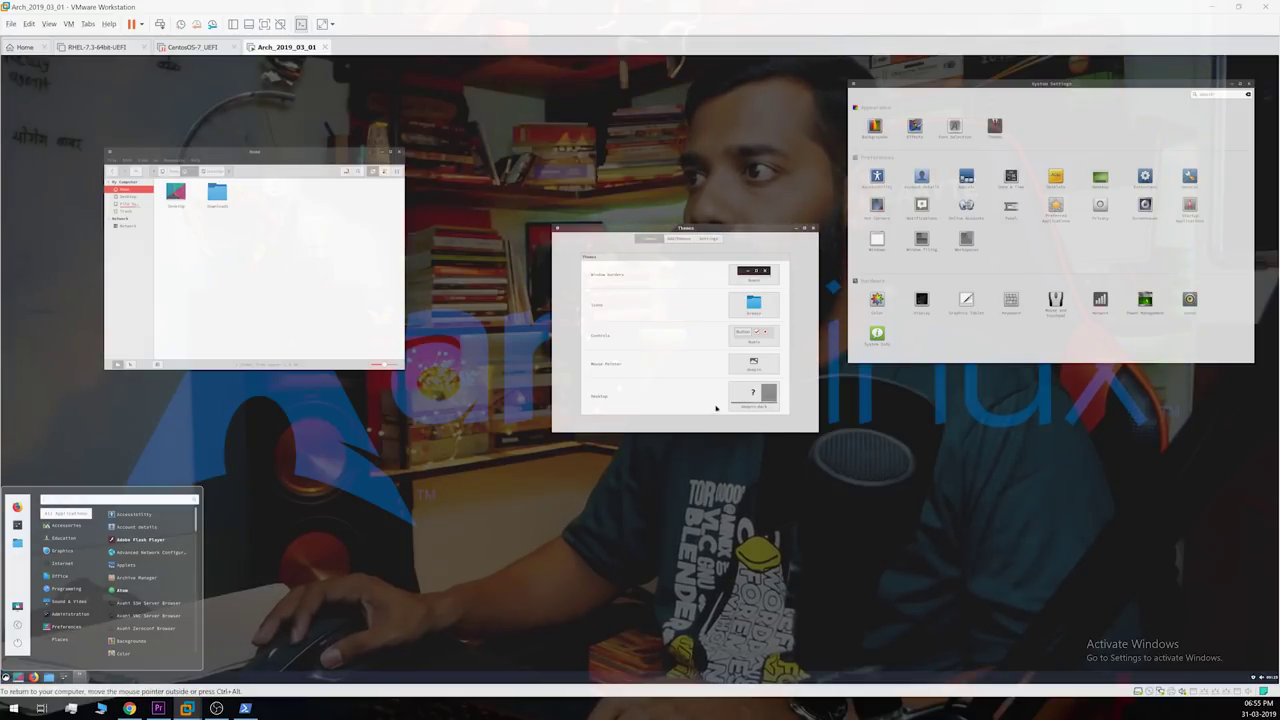
left_click(771, 399)
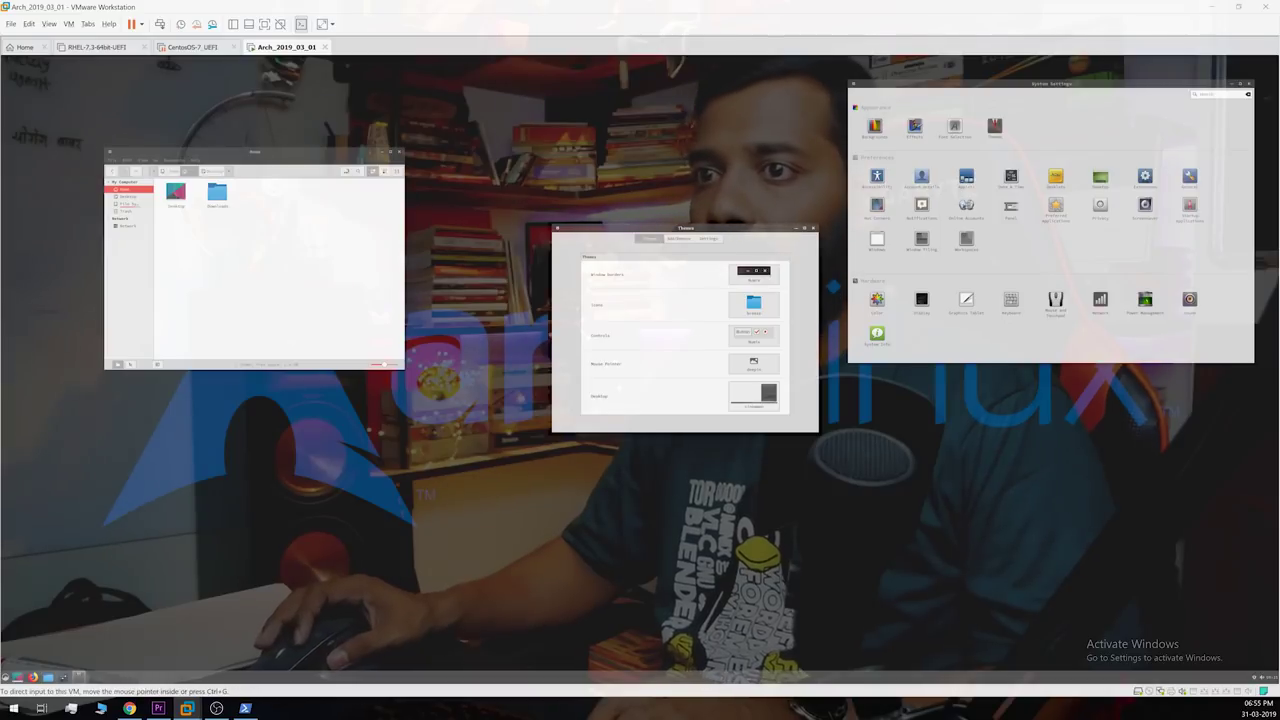
left_click(5, 677)
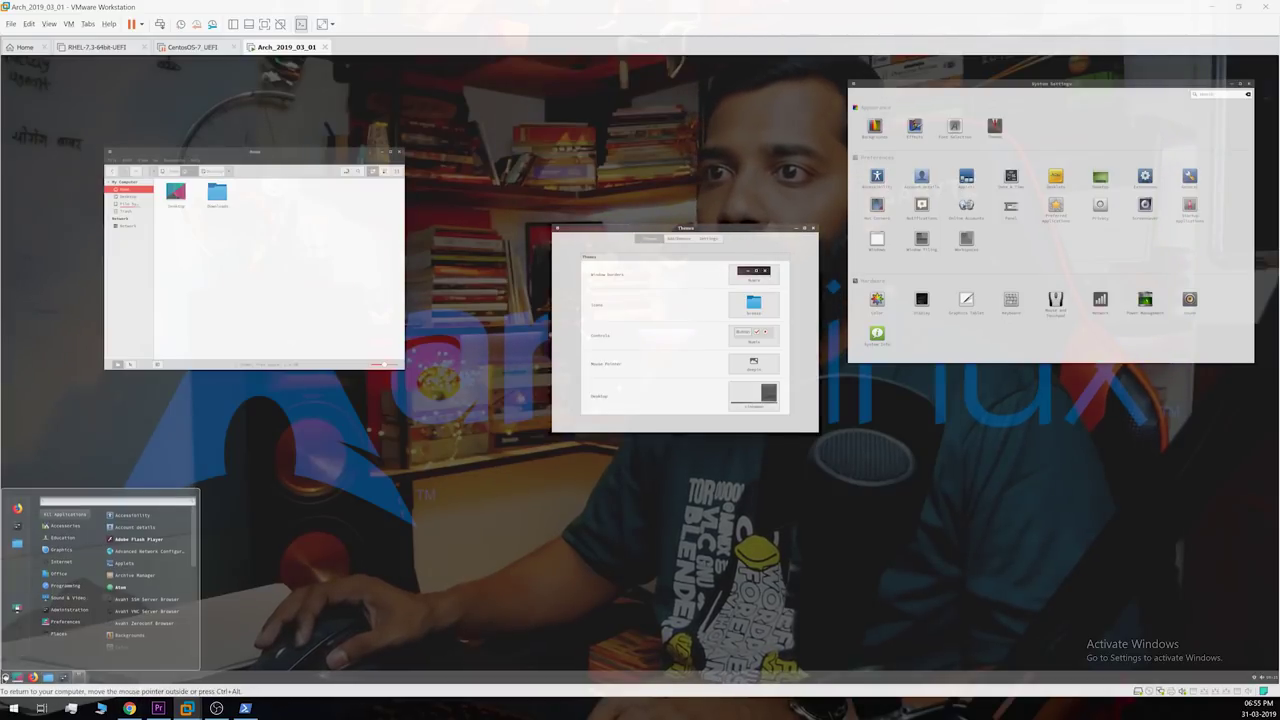
left_click(833, 262)
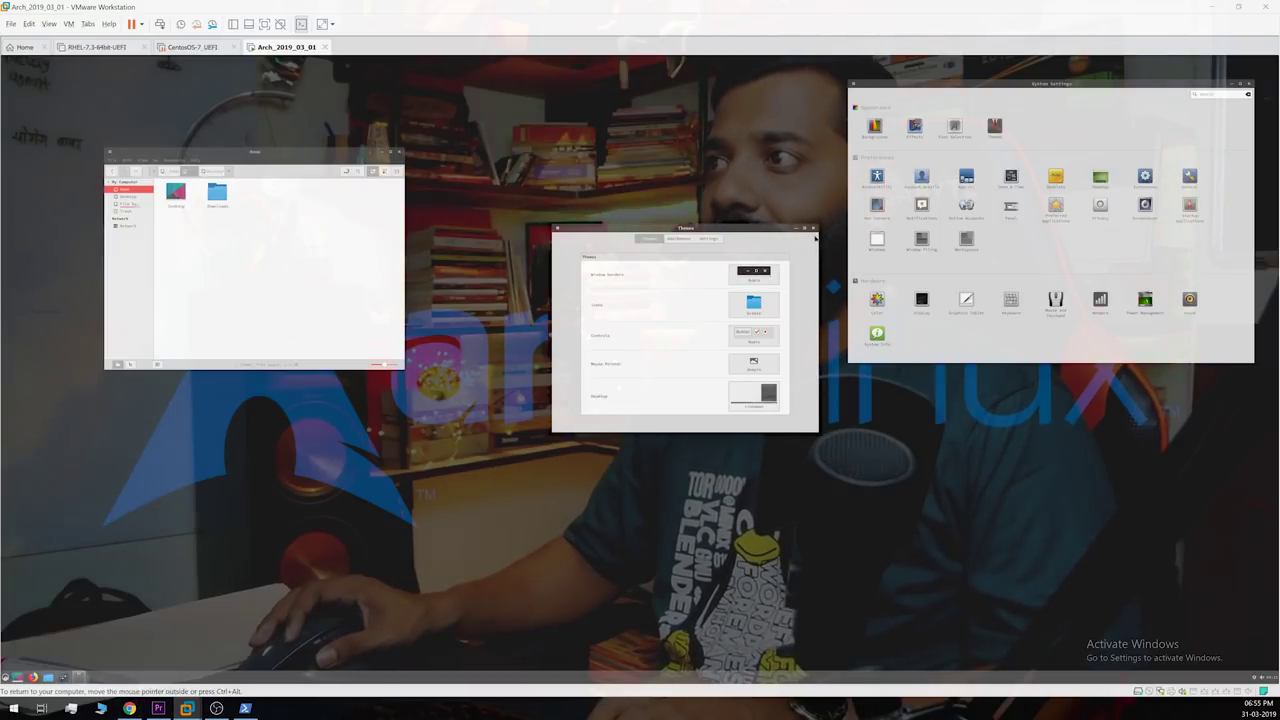
left_click(813, 230)
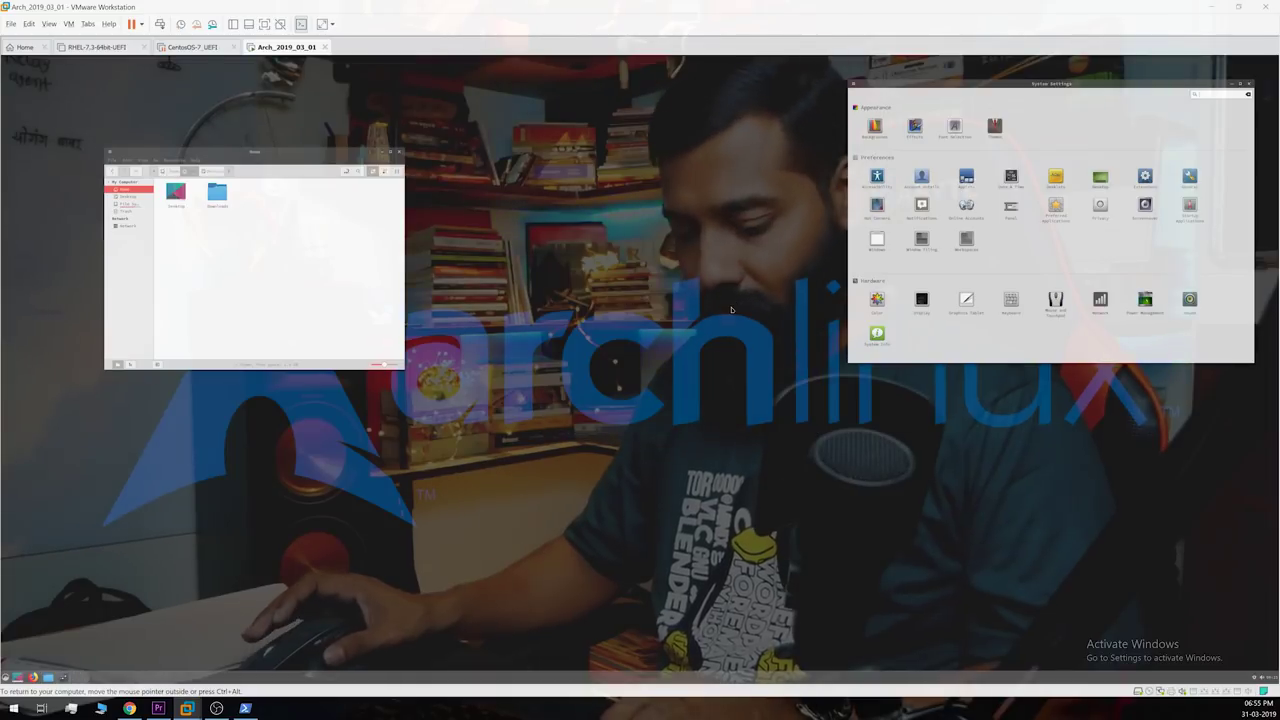
Step: Launch VLC media player and accept its network privacy notice
key("super")
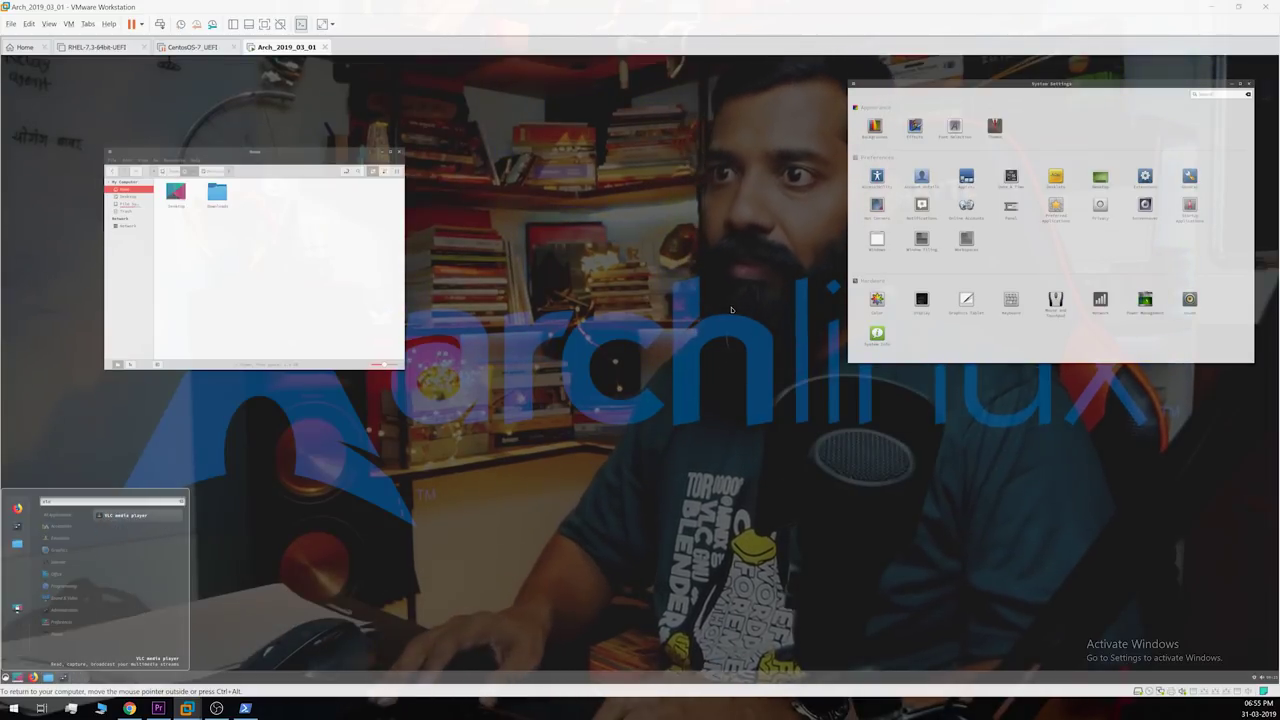
key("super")
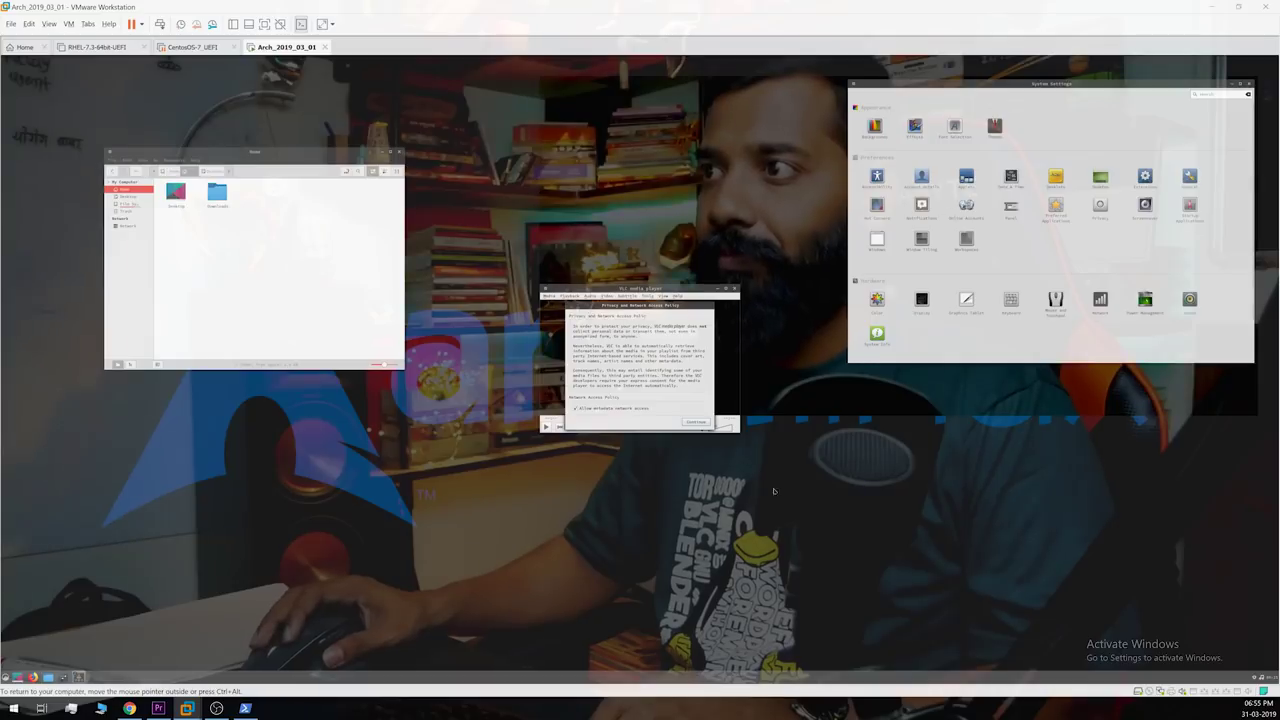
left_click(700, 425)
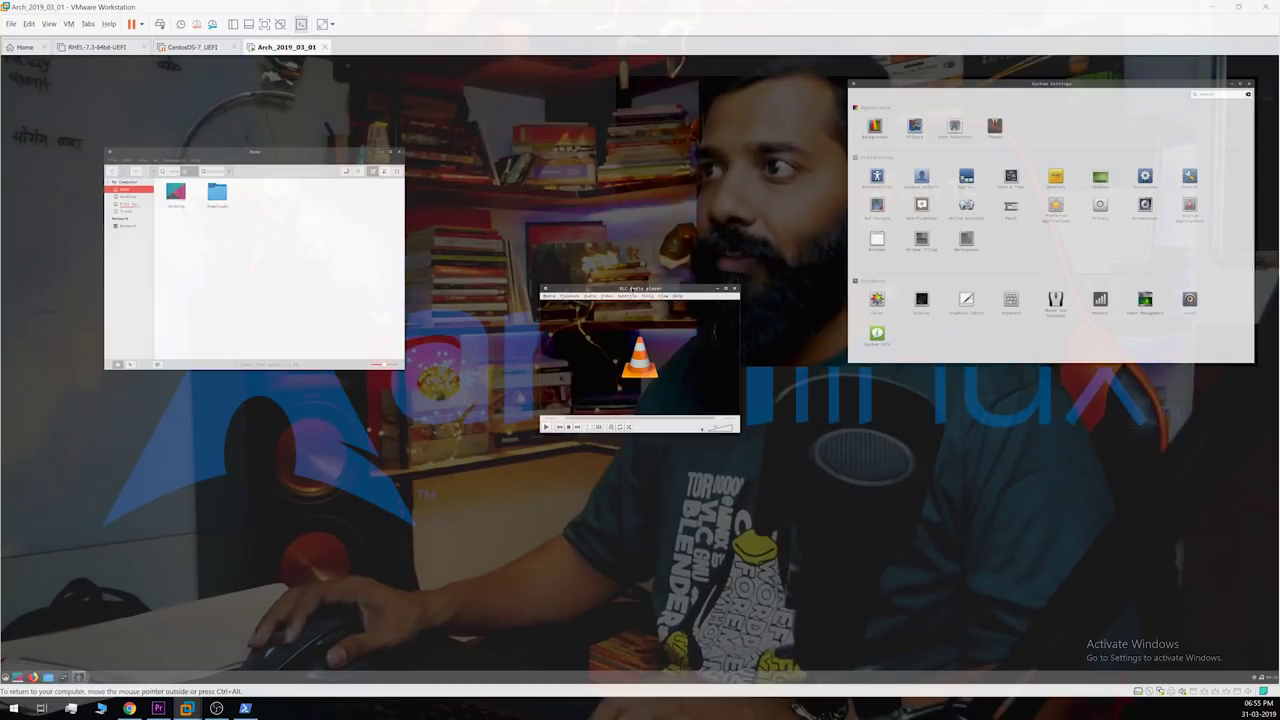
Step: Move VLC to the lower middle and System Settings to the lower left
left_click_drag(633, 290, 1093, 452)
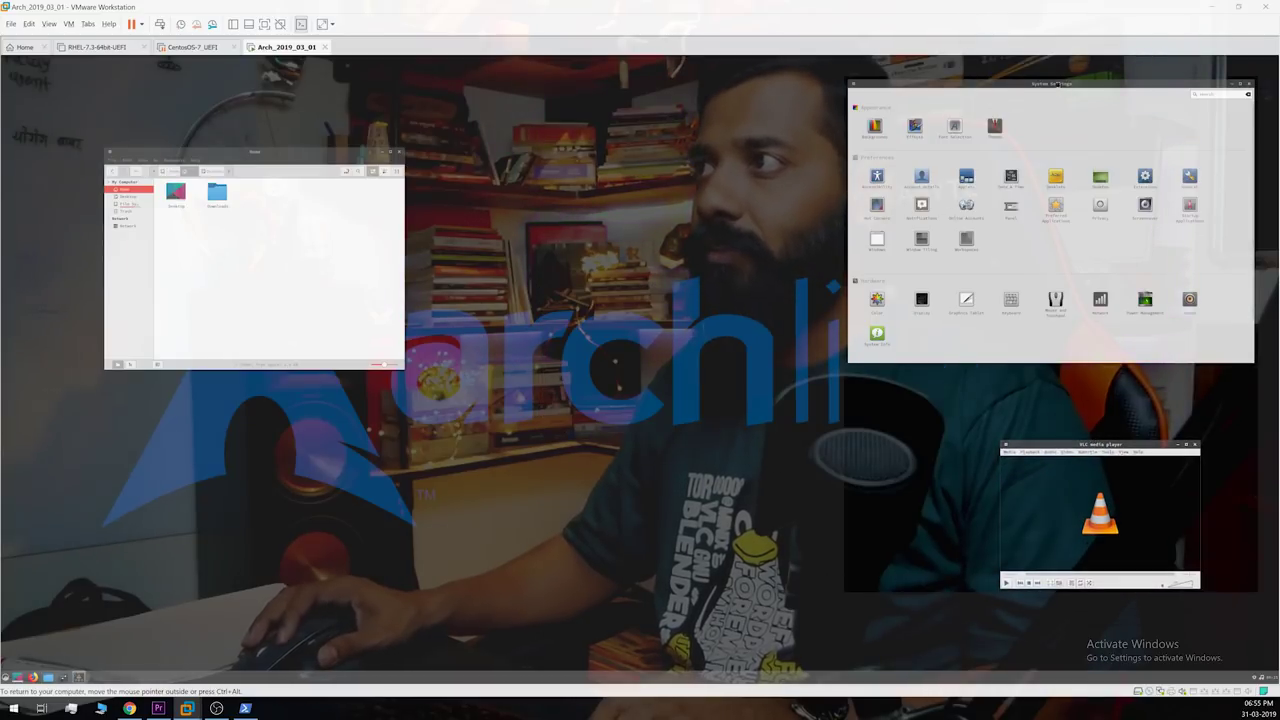
left_click_drag(1056, 83, 258, 378)
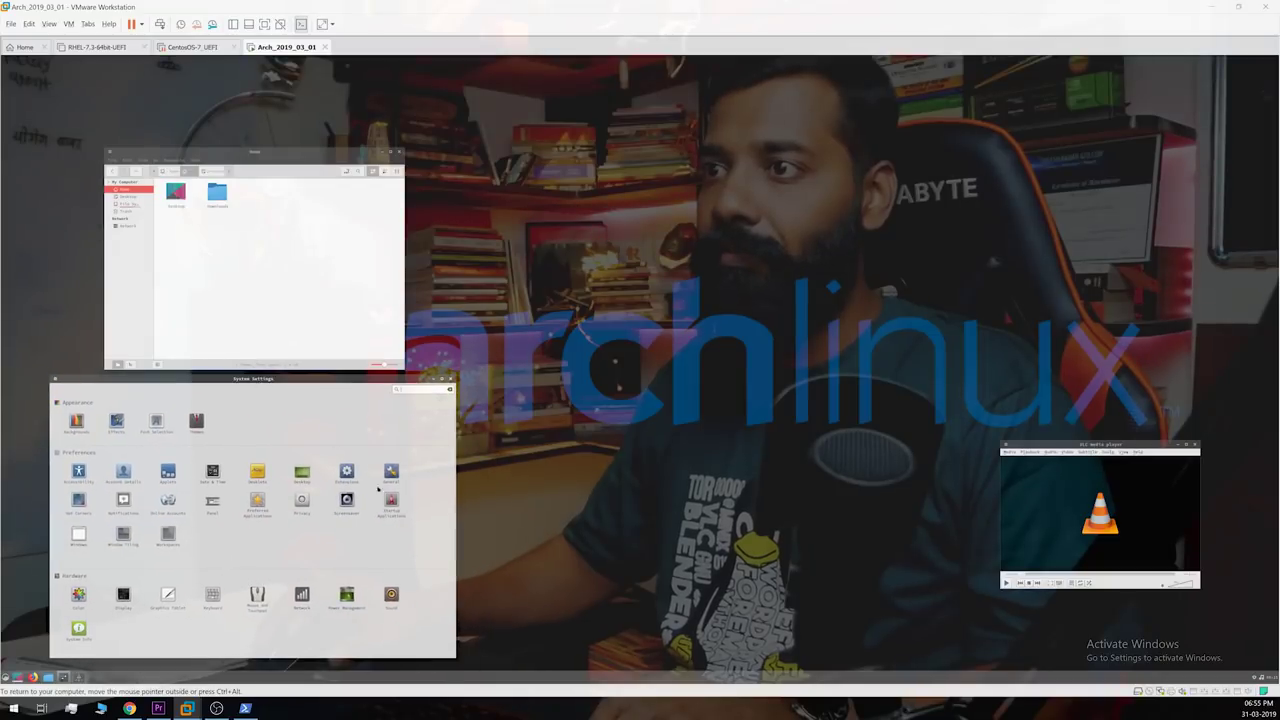
left_click(300, 185)
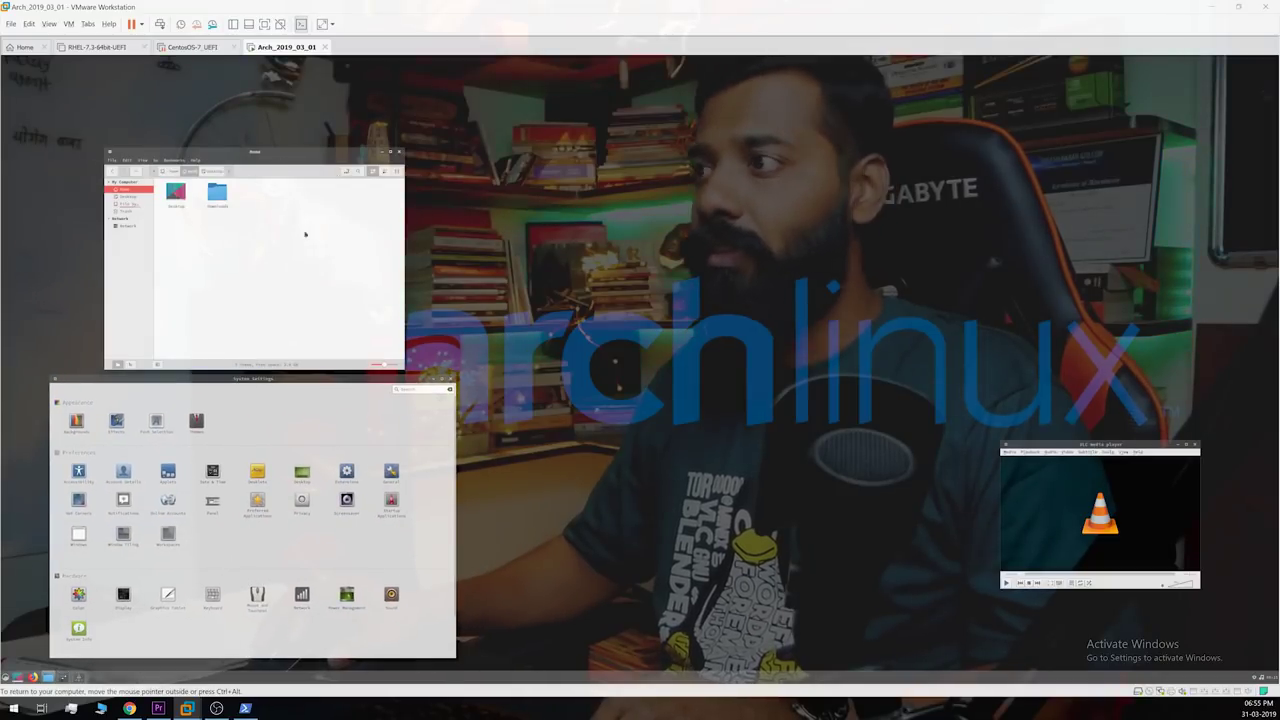
left_click_drag(1092, 445, 595, 510)
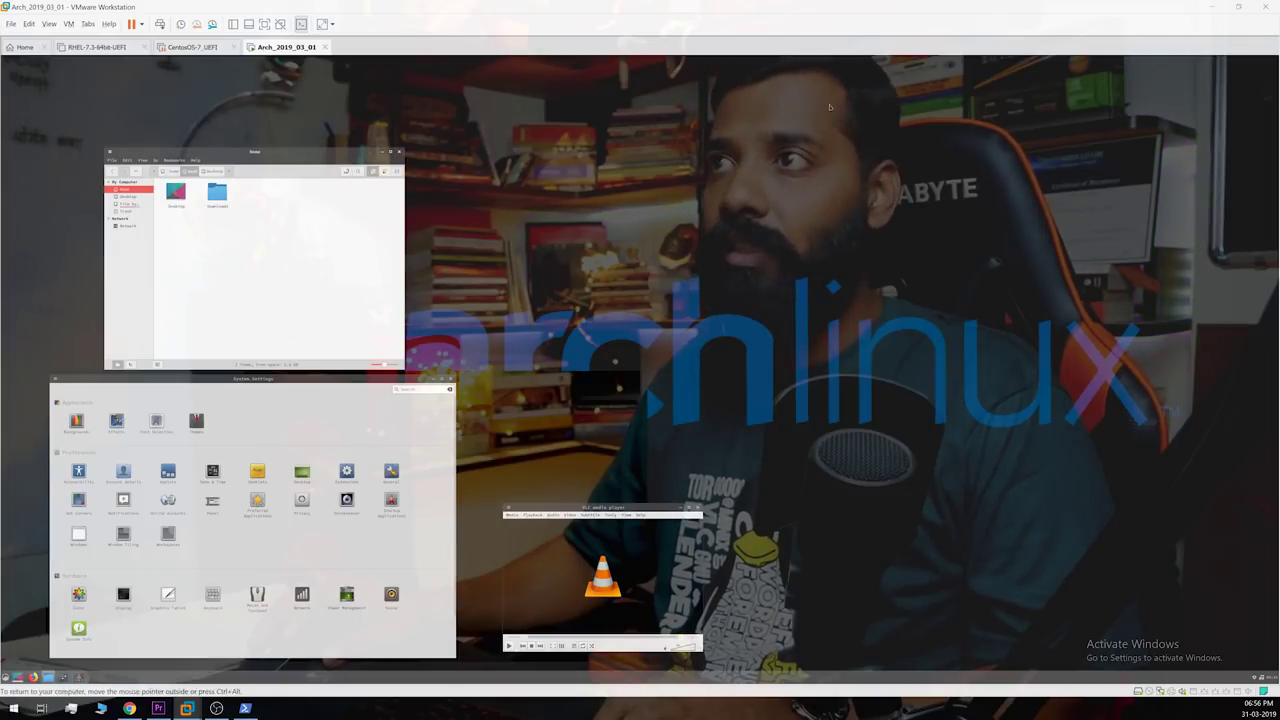
key("alt+Tab")
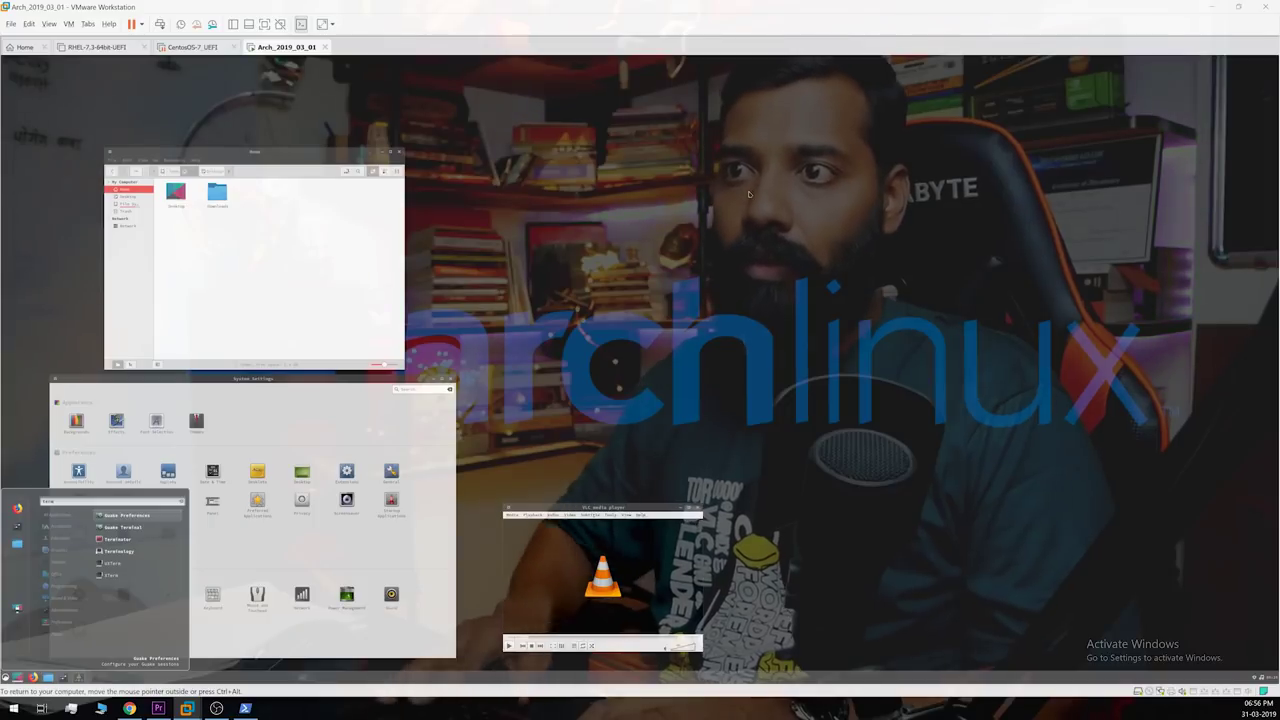
Step: Launch Terminator, move it up-left and enlarge the window
key("Down")
key("Down")
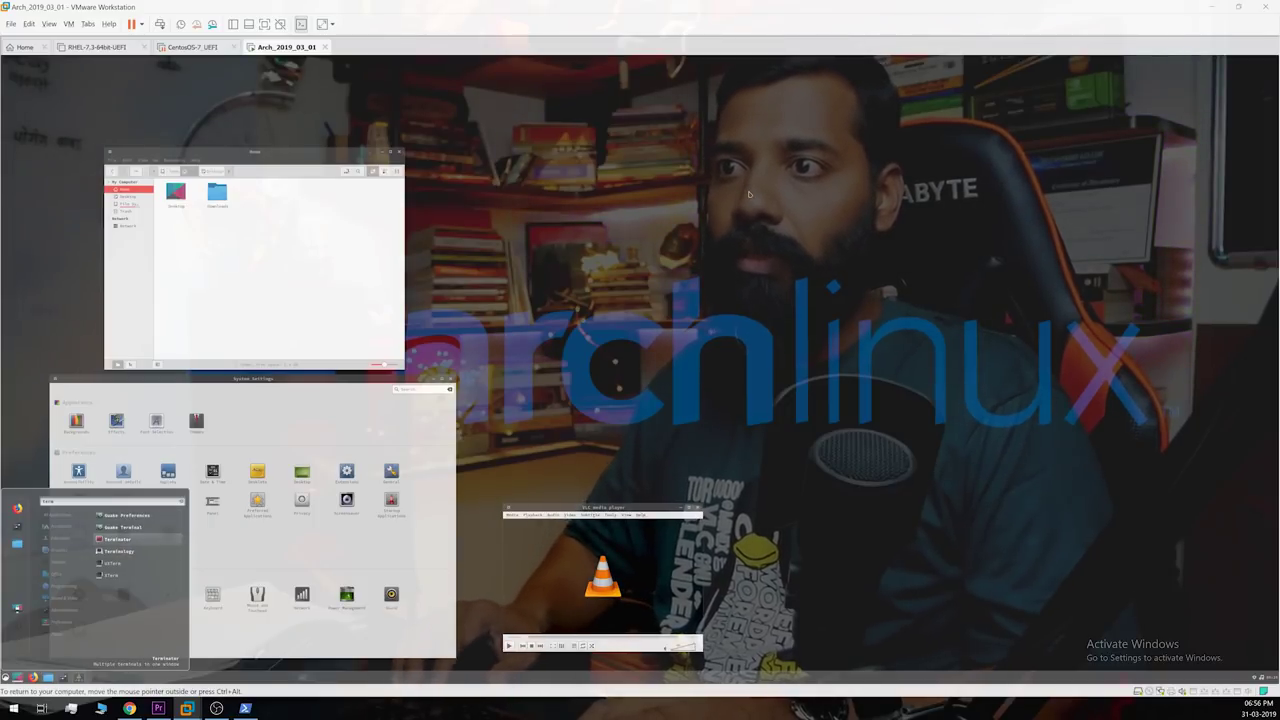
key("Return")
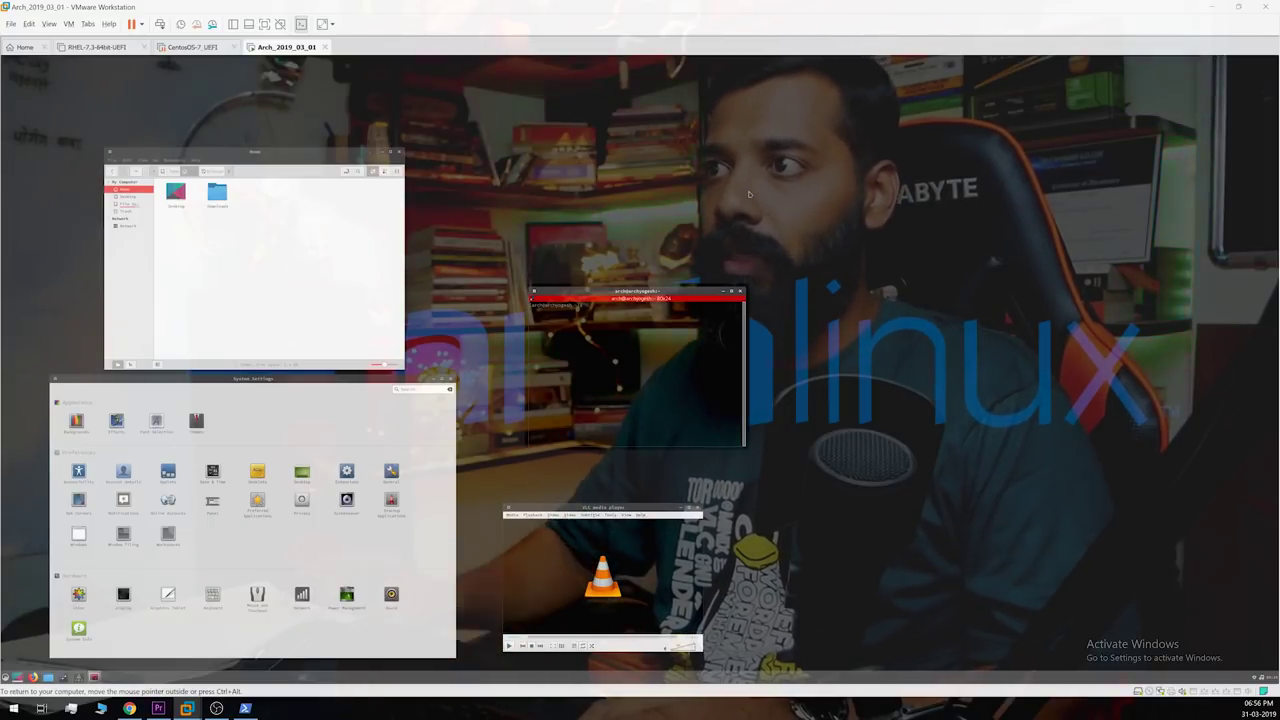
left_click_drag(637, 291, 555, 151)
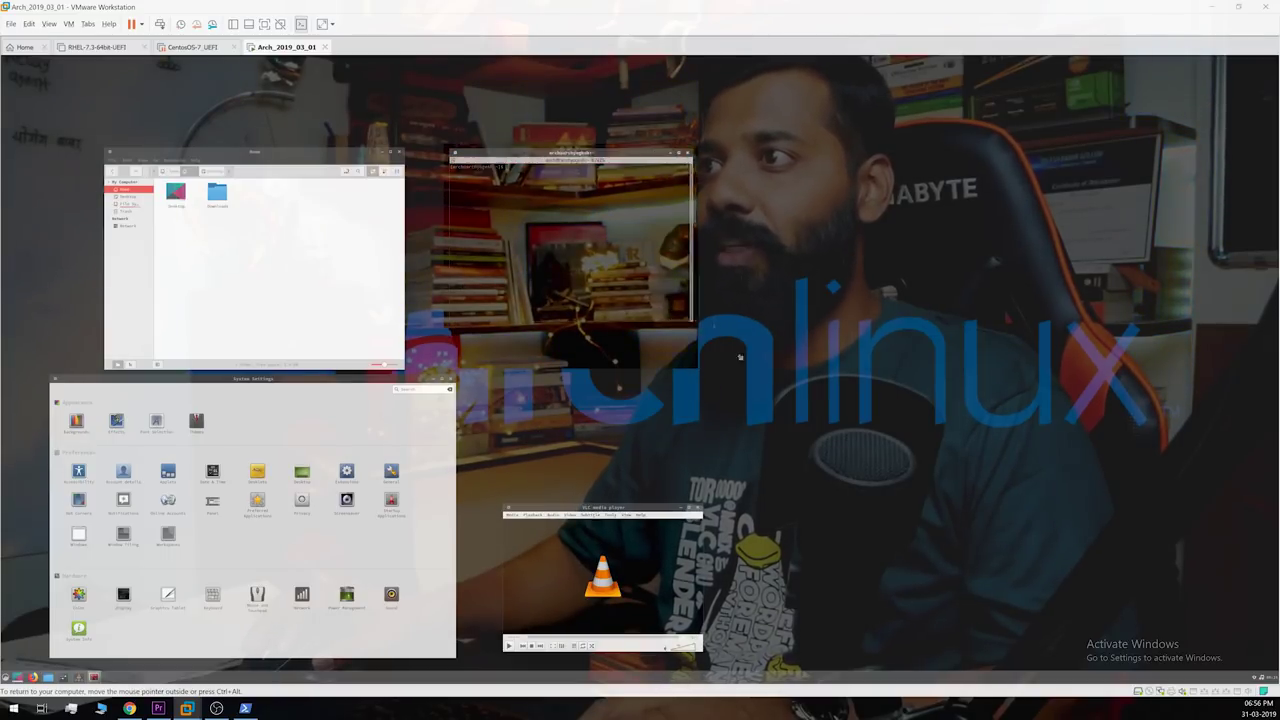
left_click_drag(740, 357, 790, 407)
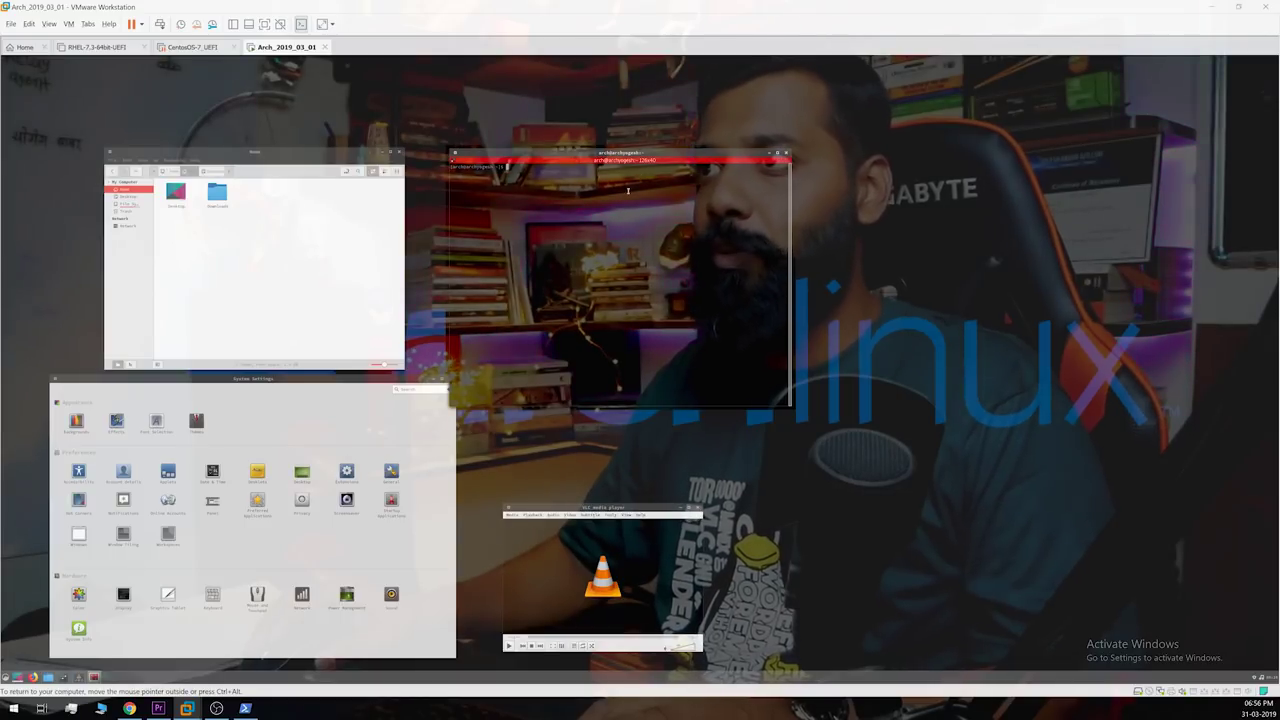
right_click(628, 190)
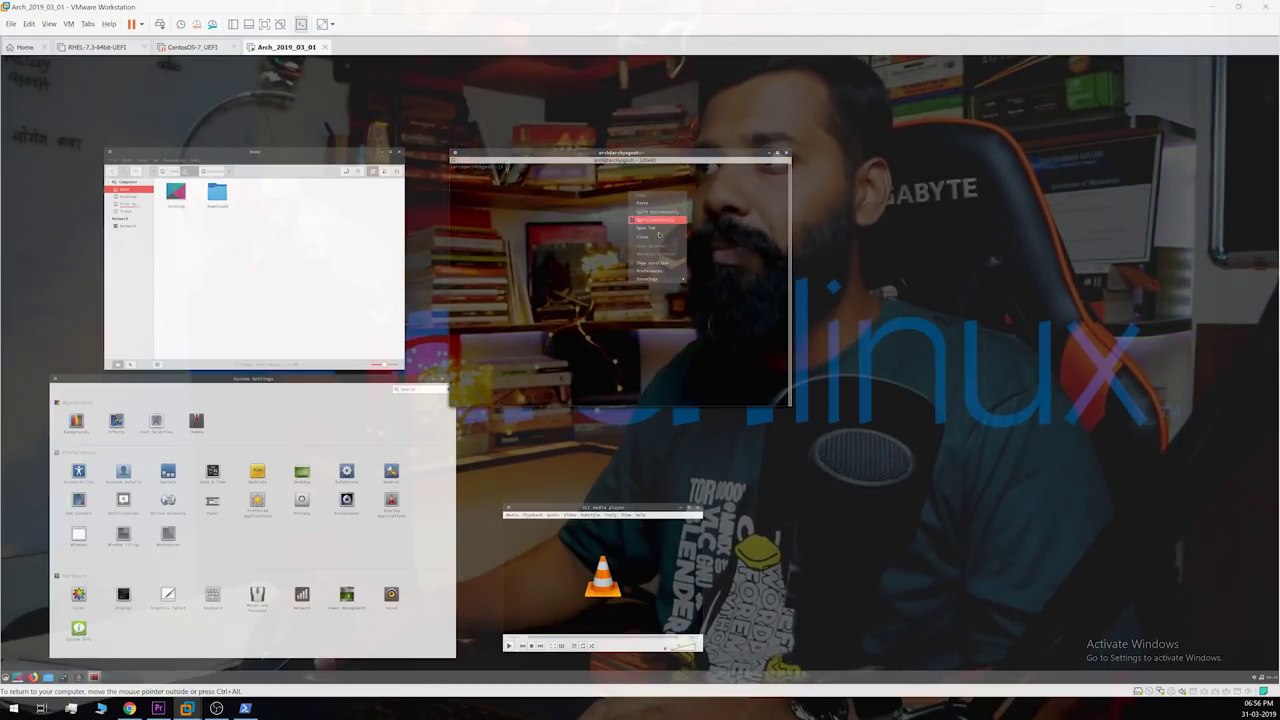
left_click(729, 355)
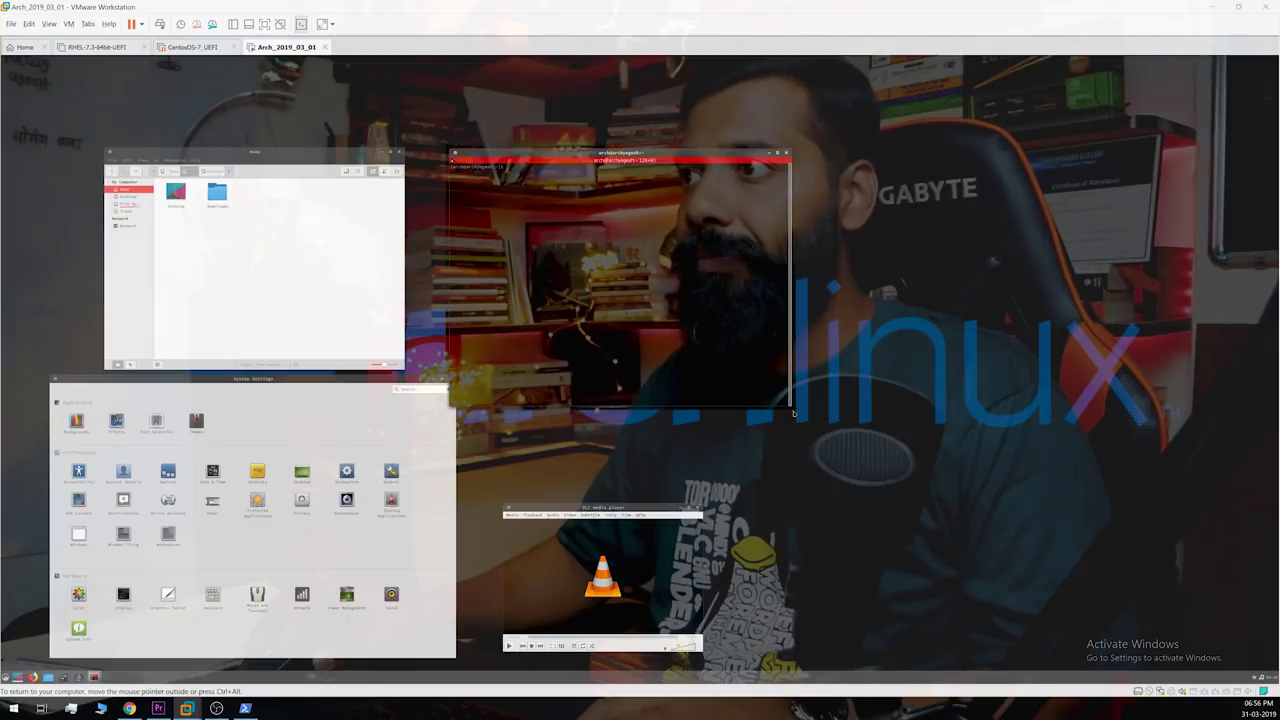
left_click_drag(790, 405, 855, 433)
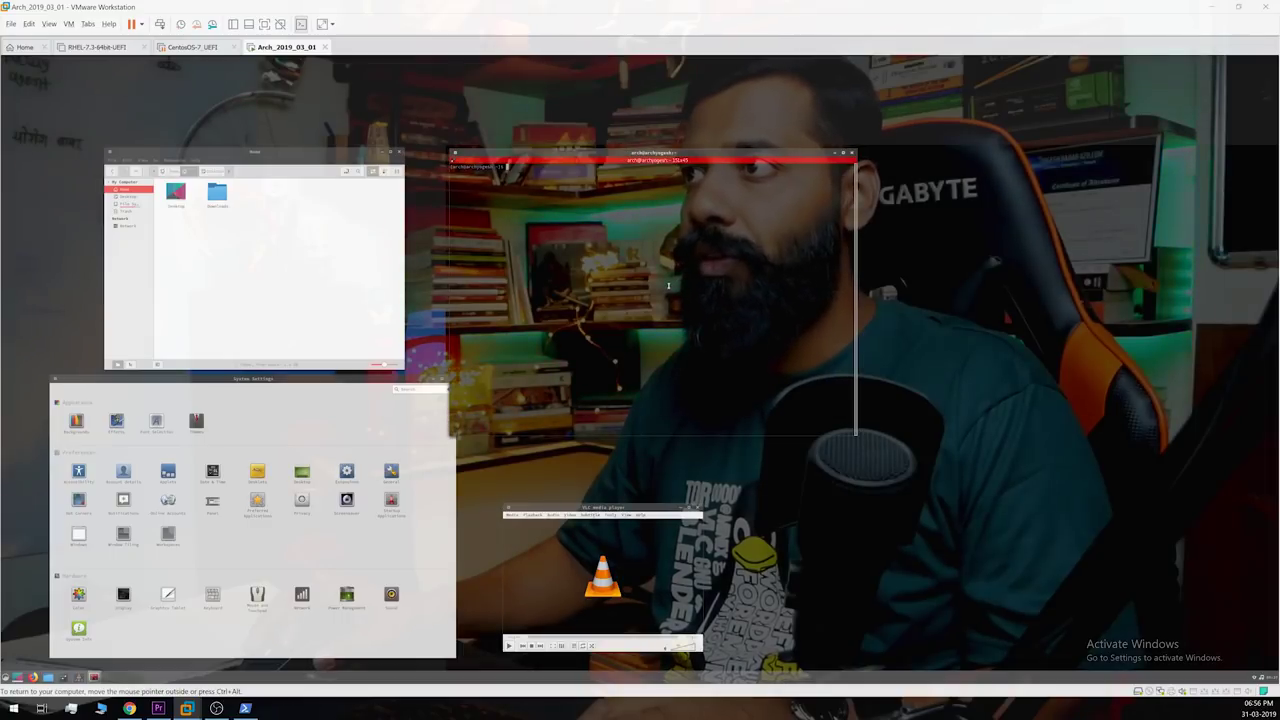
Step: Split Terminator into panes, running mplayer lower-right and top upper-right
right_click(644, 239)
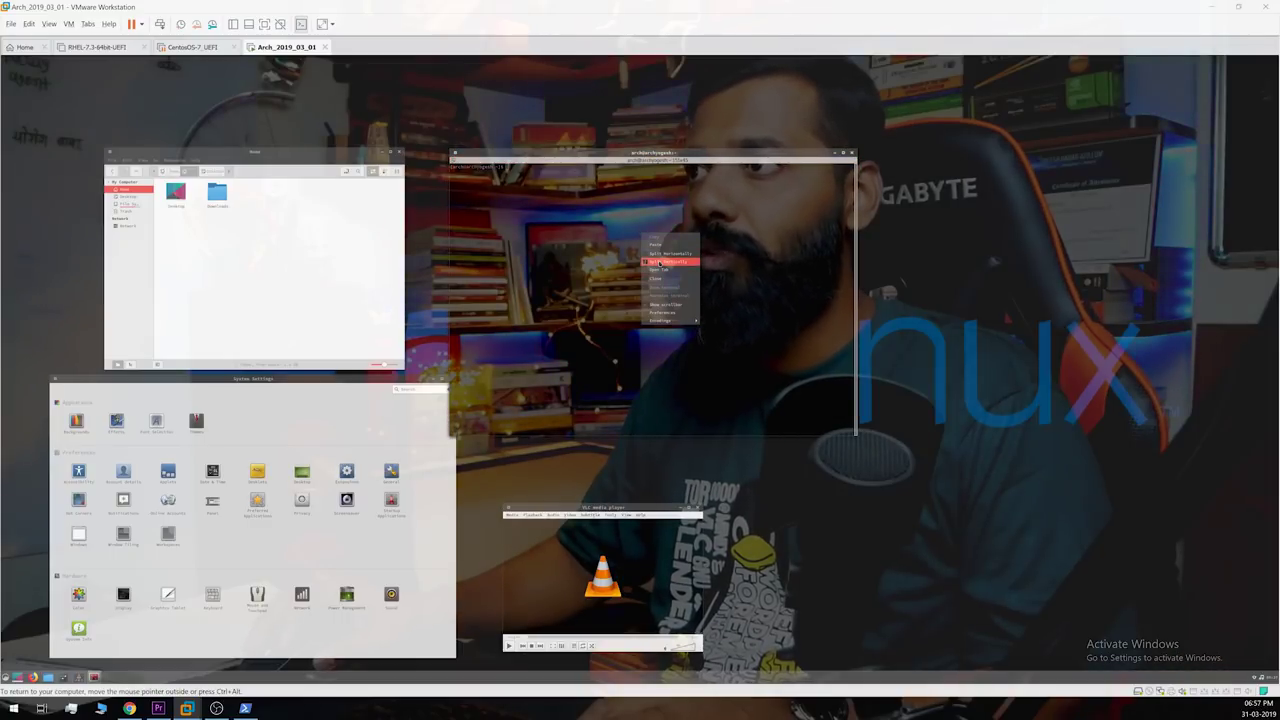
left_click(659, 261)
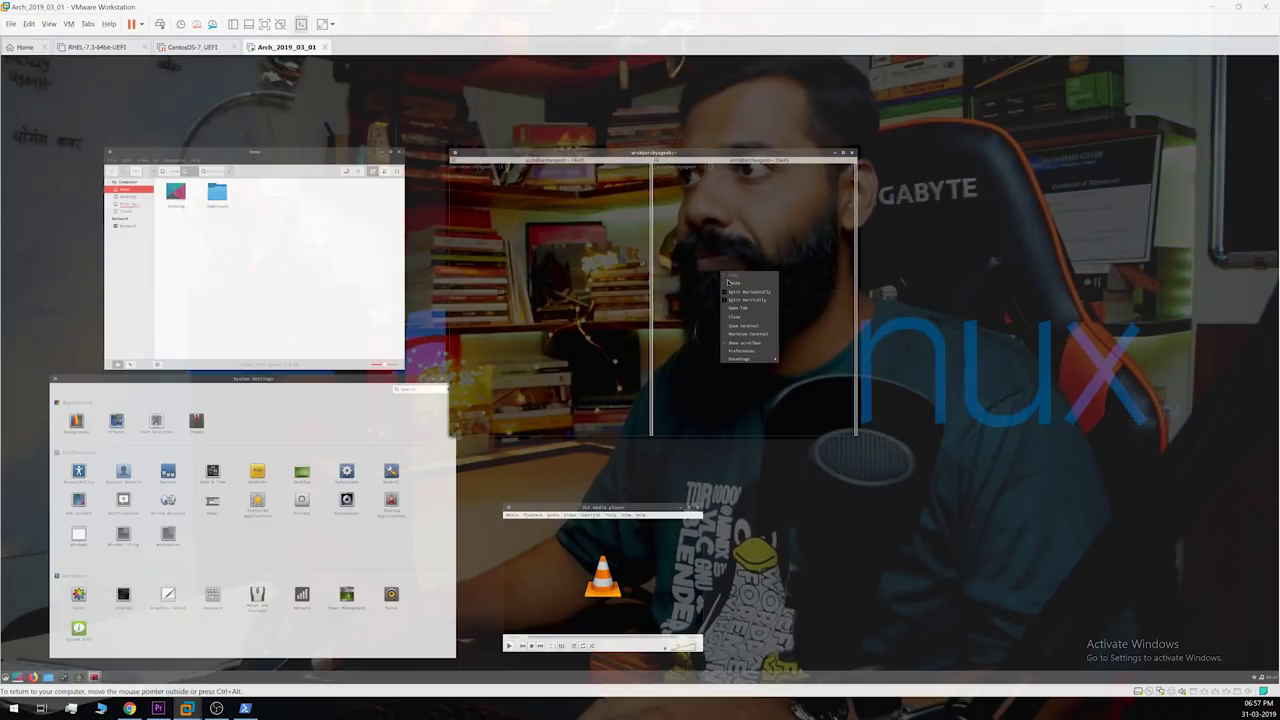
type("mplayer")
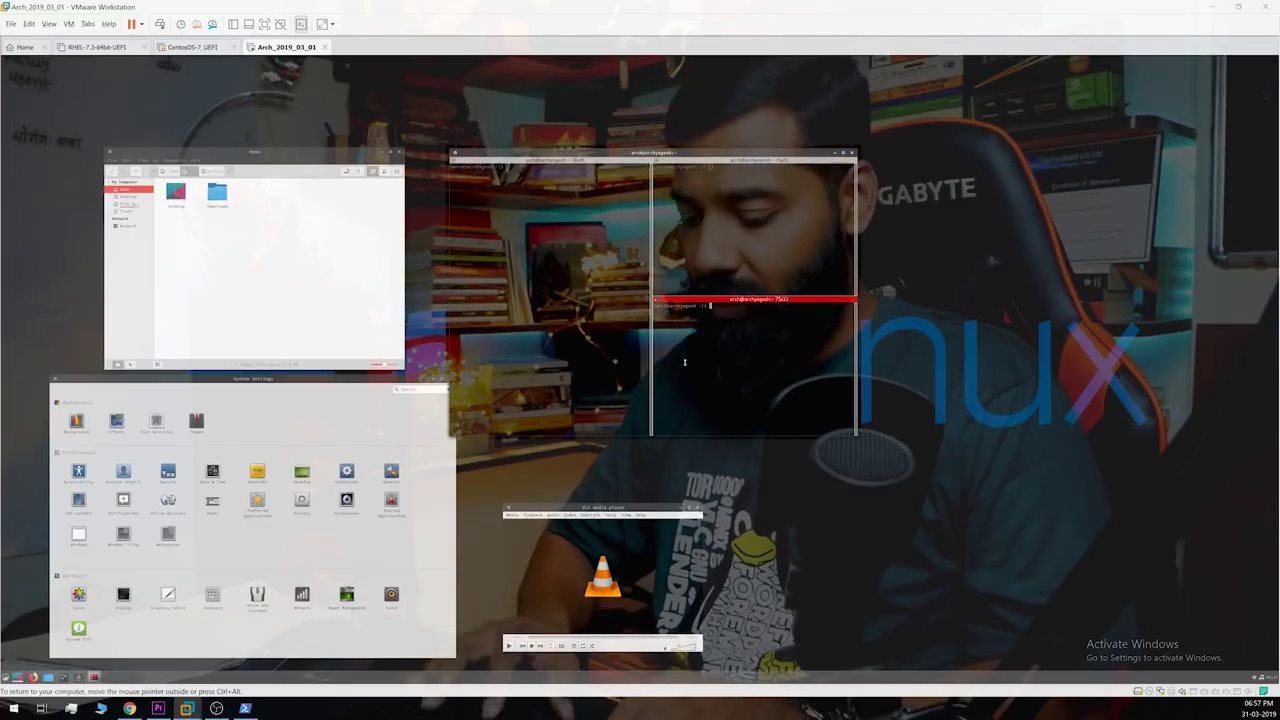
key("Return")
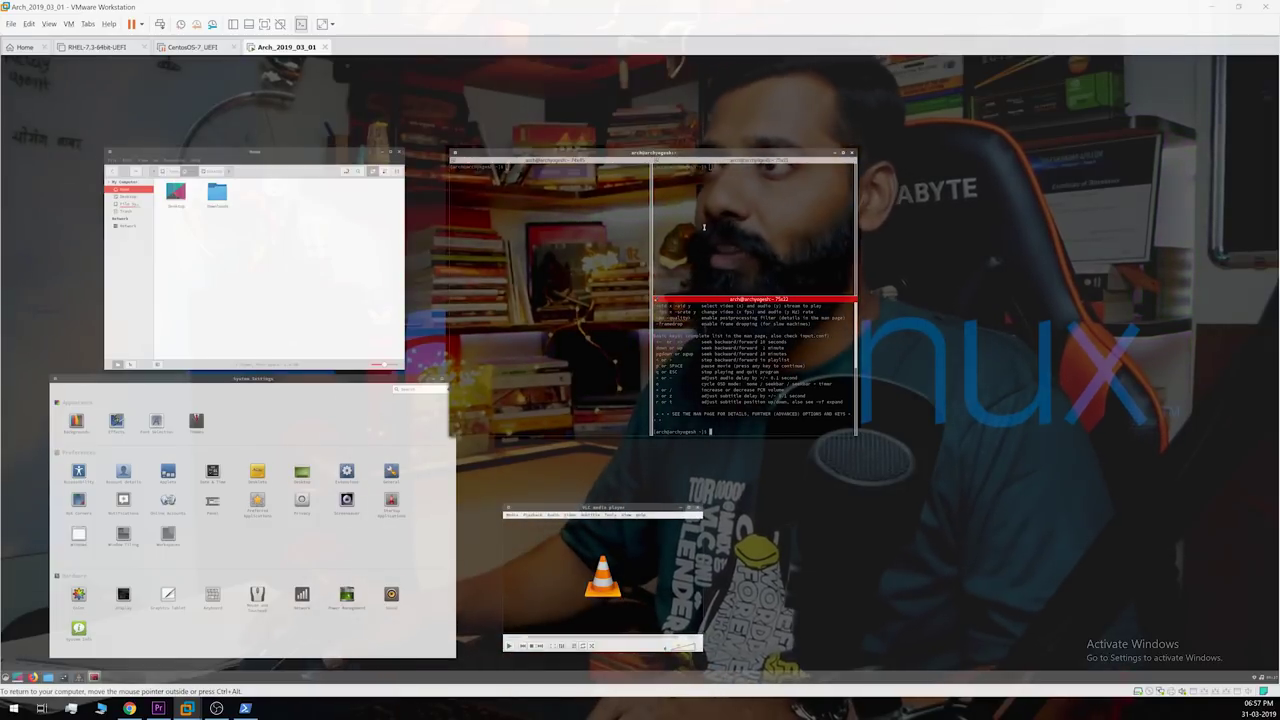
left_click(721, 166)
type("top")
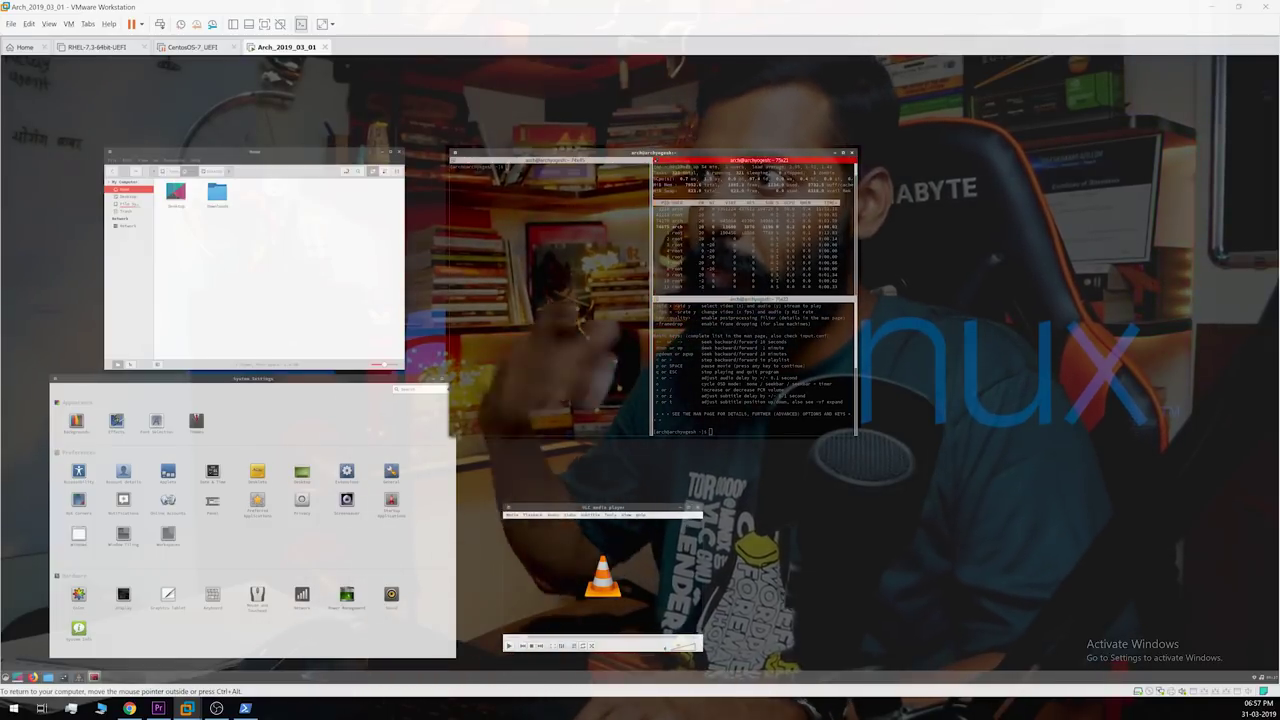
key("Return")
left_click(528, 272)
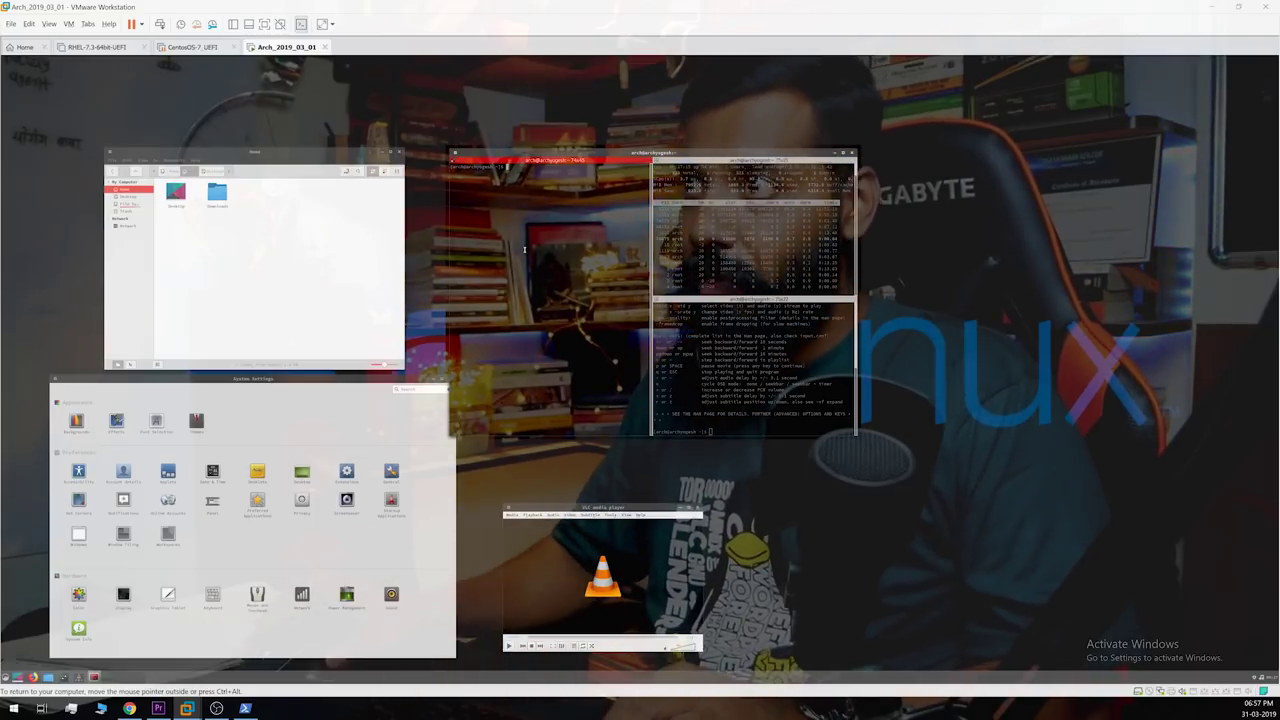
right_click(524, 250)
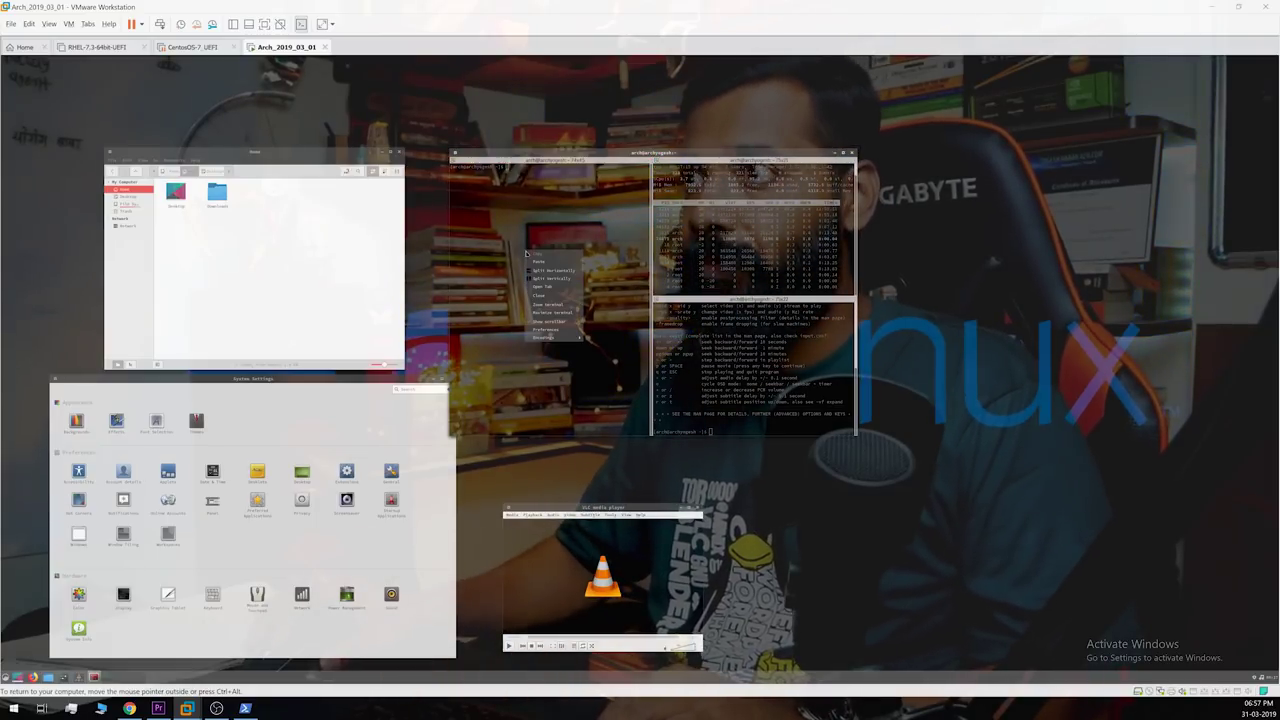
left_click(557, 330)
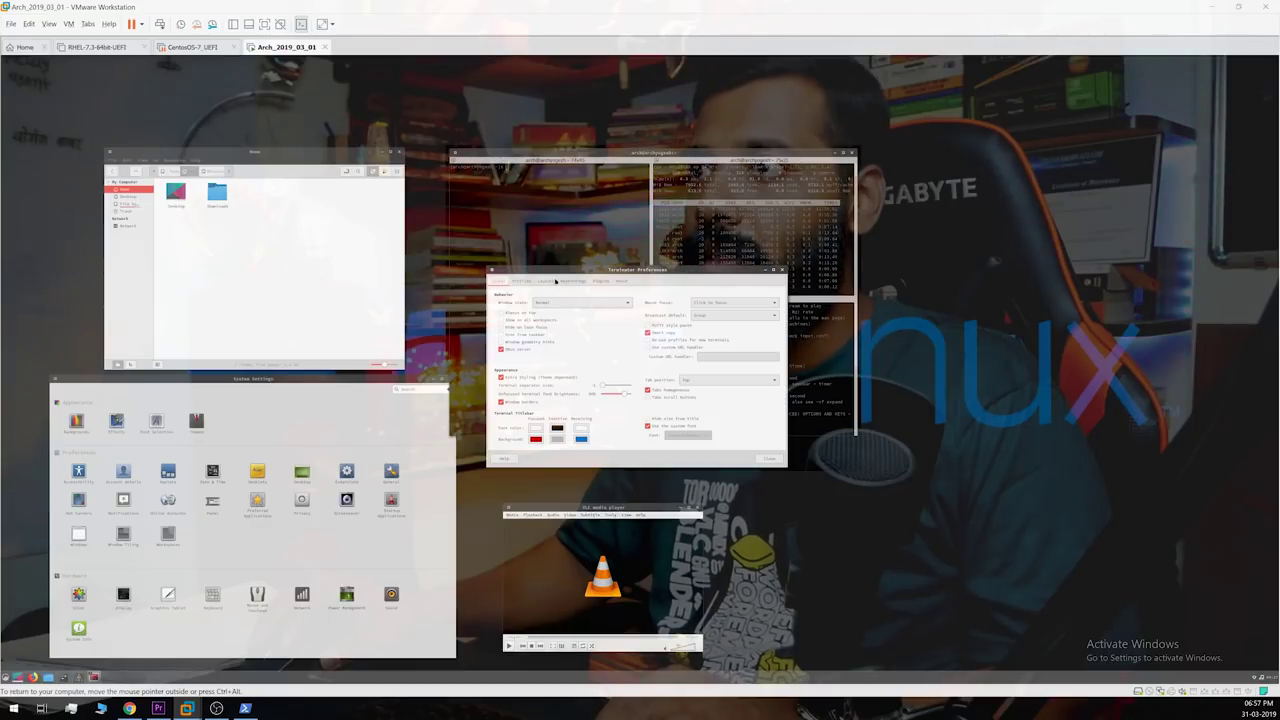
left_click(526, 282)
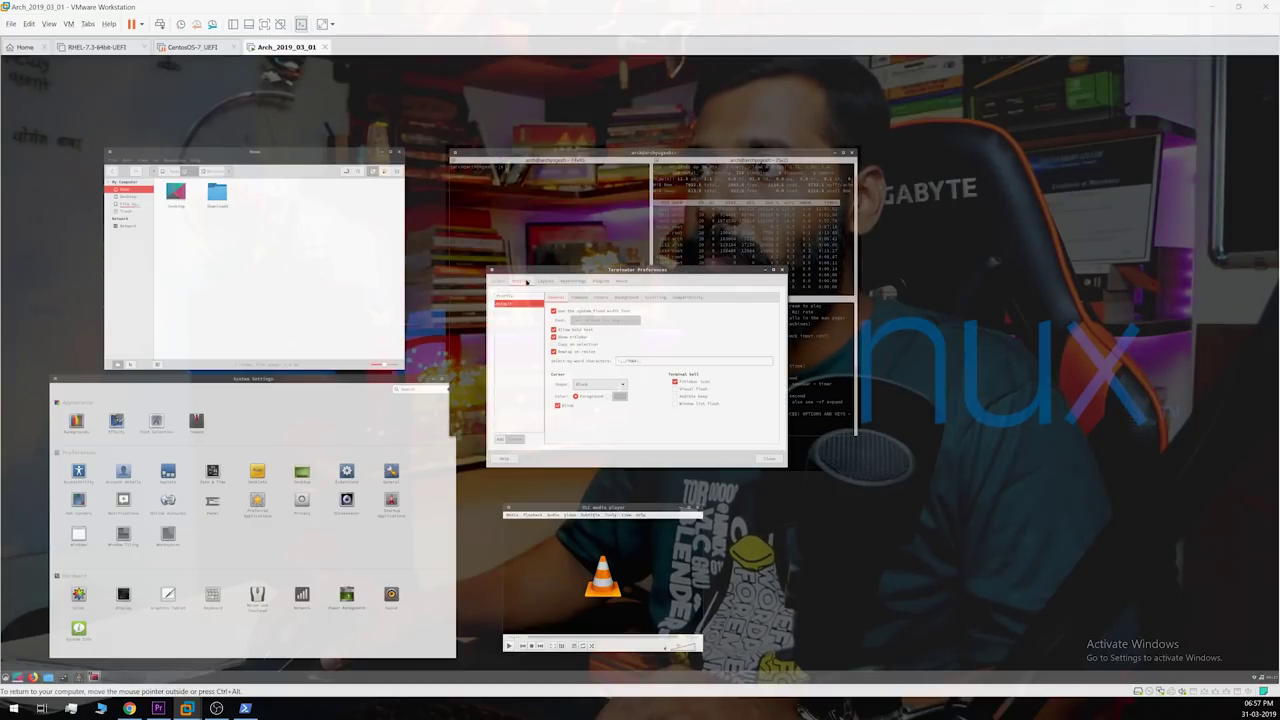
left_click(622, 298)
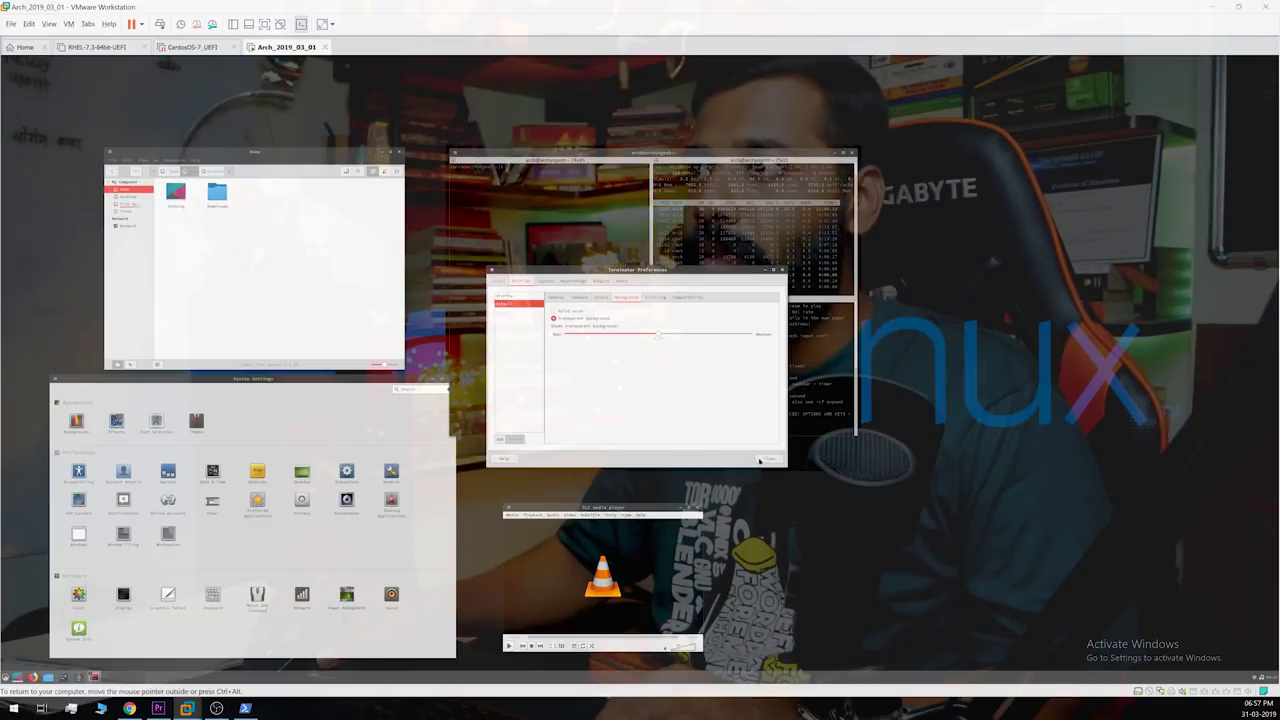
left_click(765, 459)
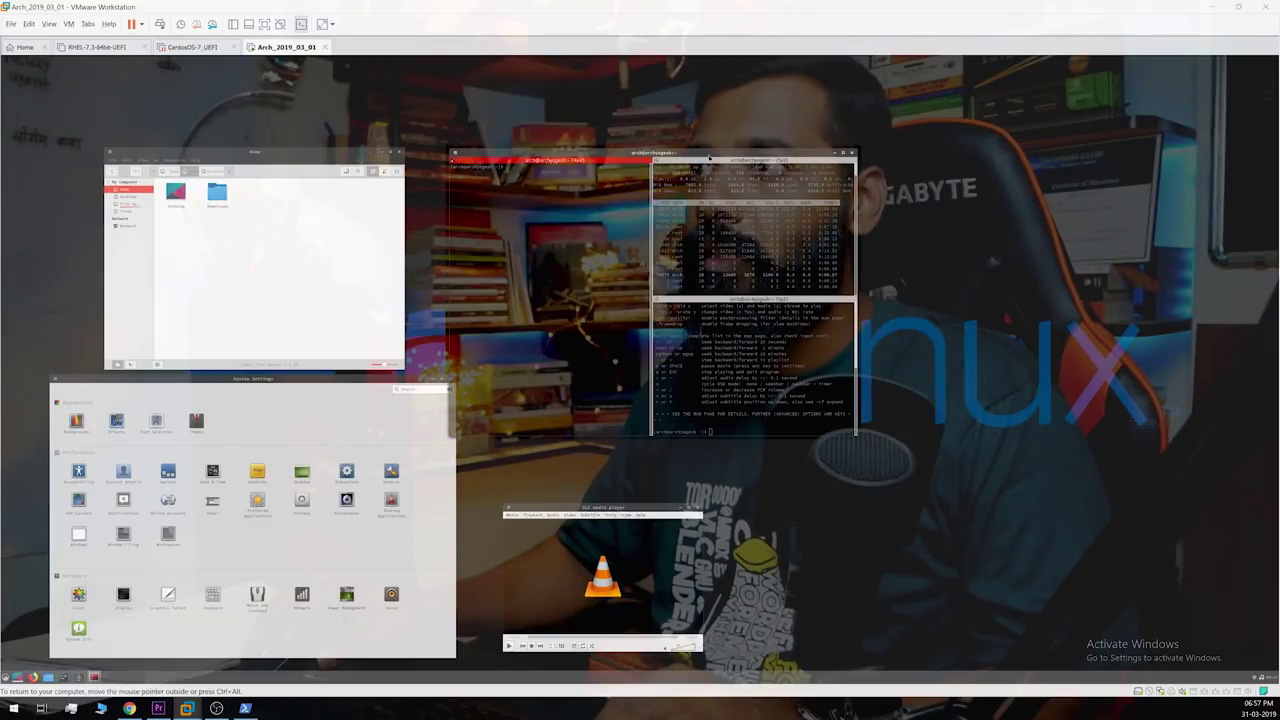
left_click_drag(709, 157, 765, 171)
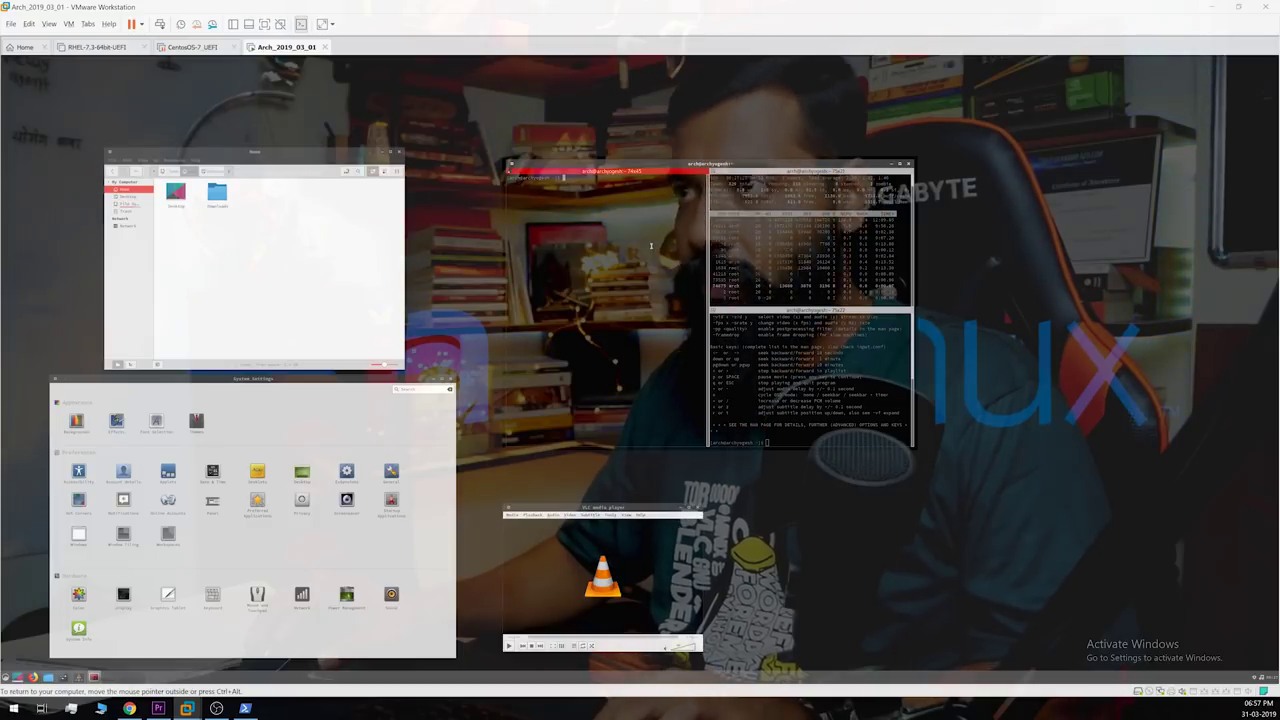
Step: Close all three Terminator panes with Ctrl+Shift+W
key("ctrl+shift+w")
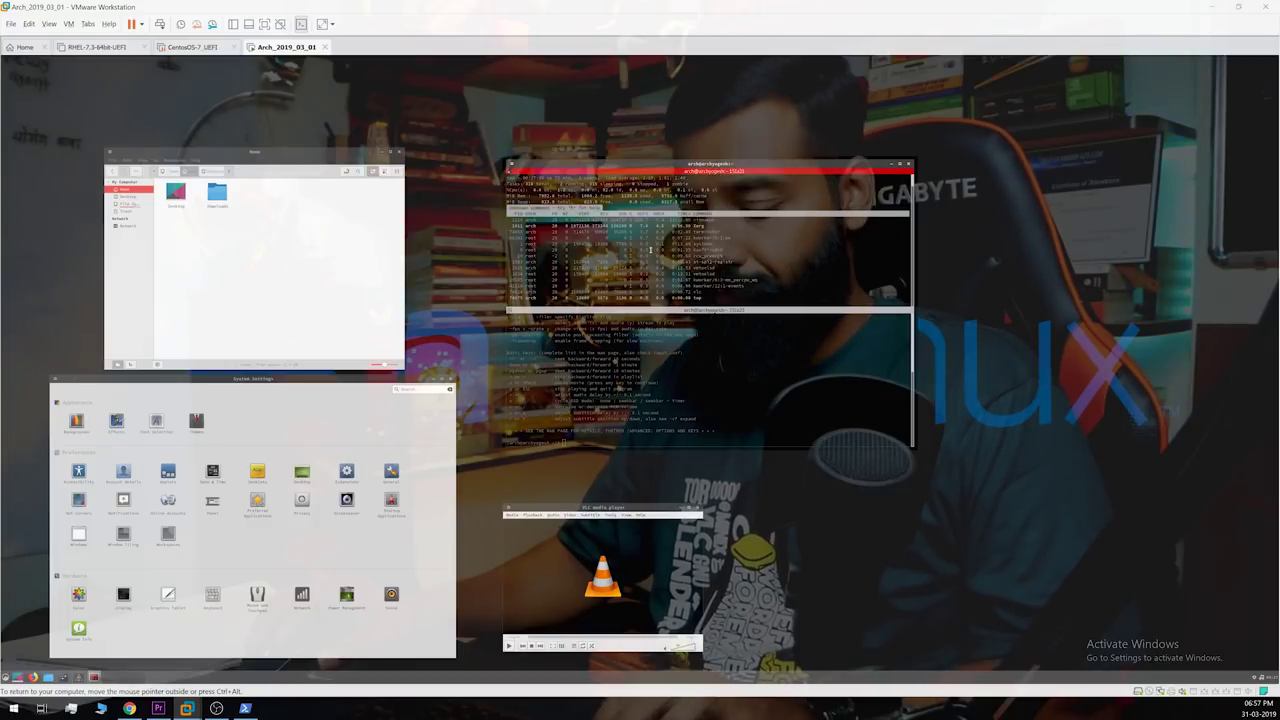
key("ctrl+shift+w")
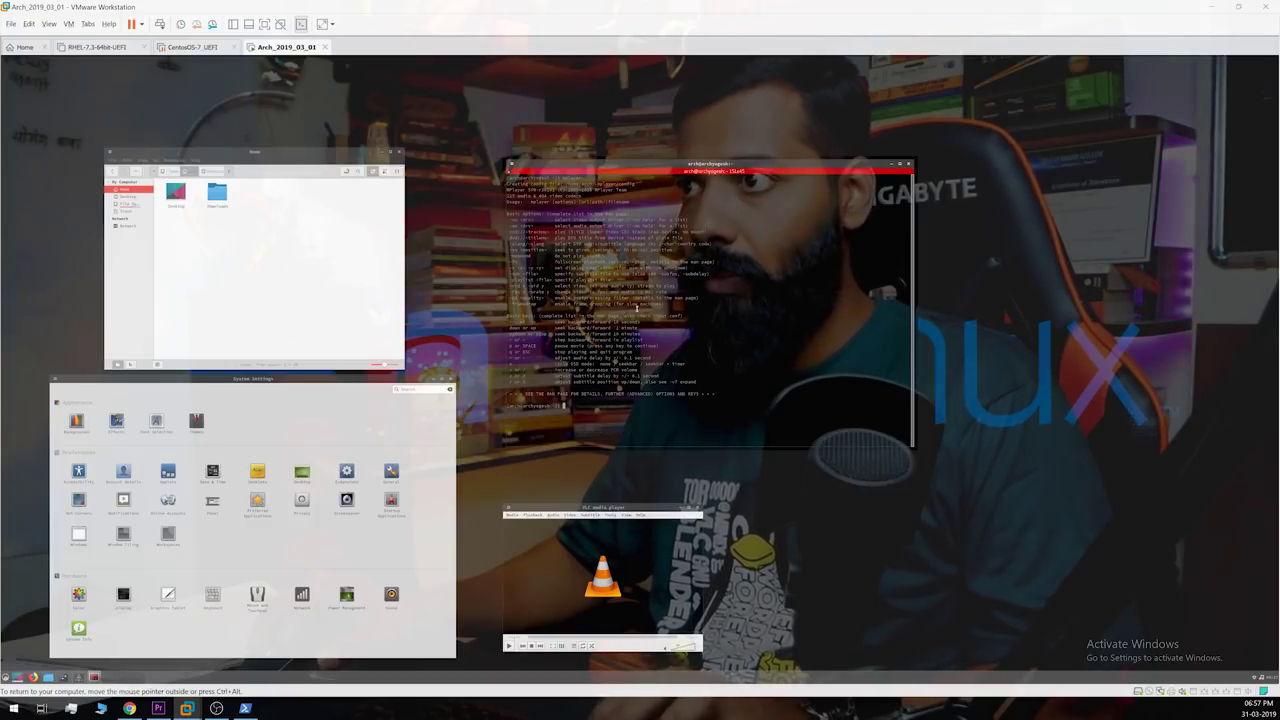
key("ctrl+shift+w")
Step: Search the menu for 'term' and launch Terminator
key("super")
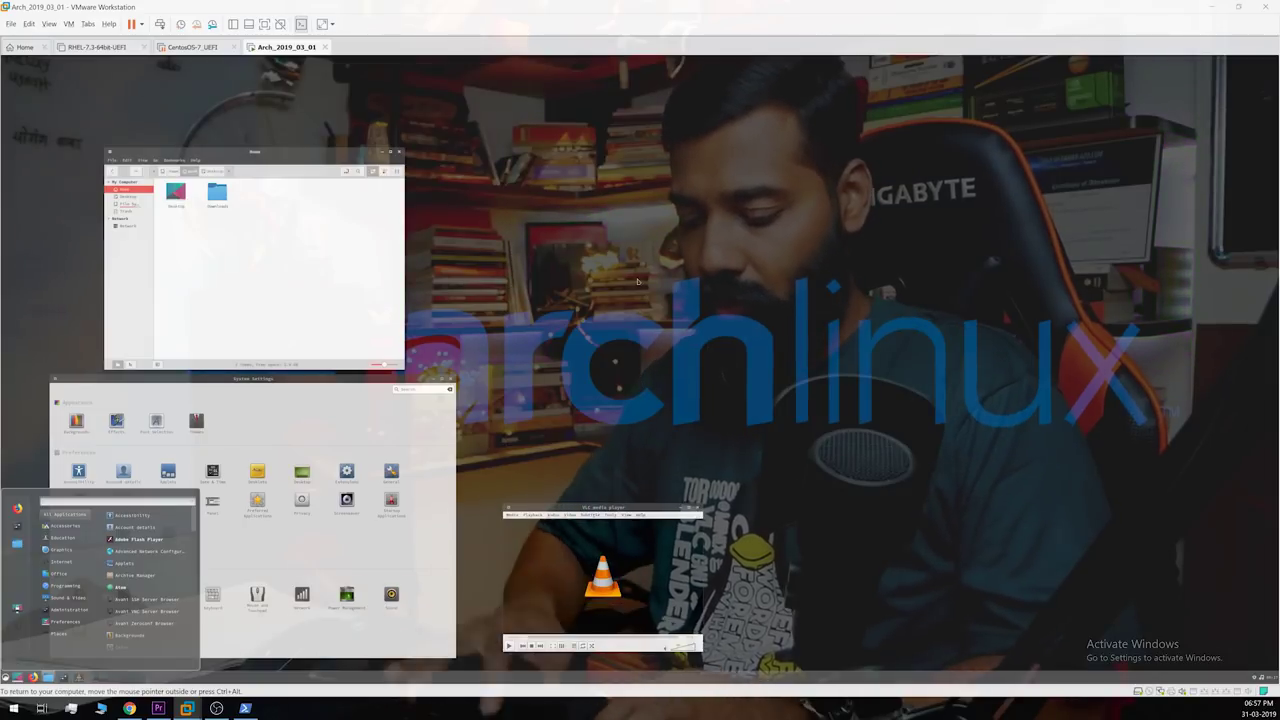
key("Down")
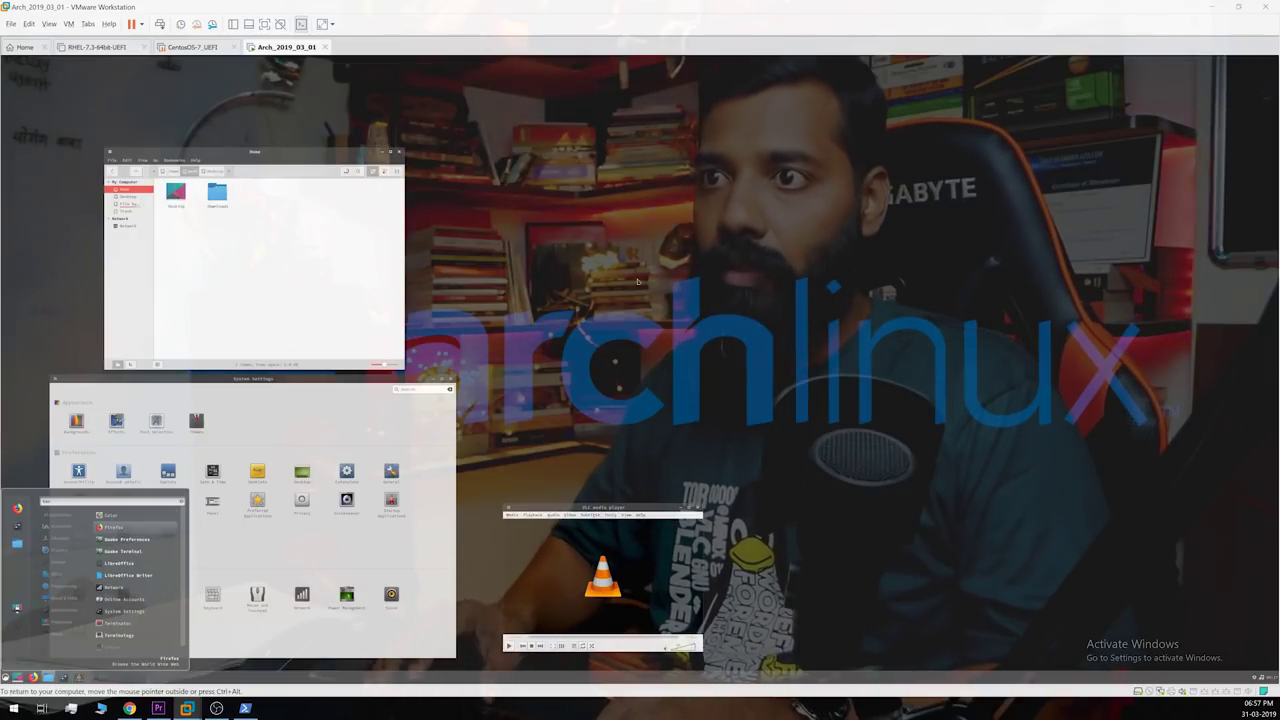
type("termin")
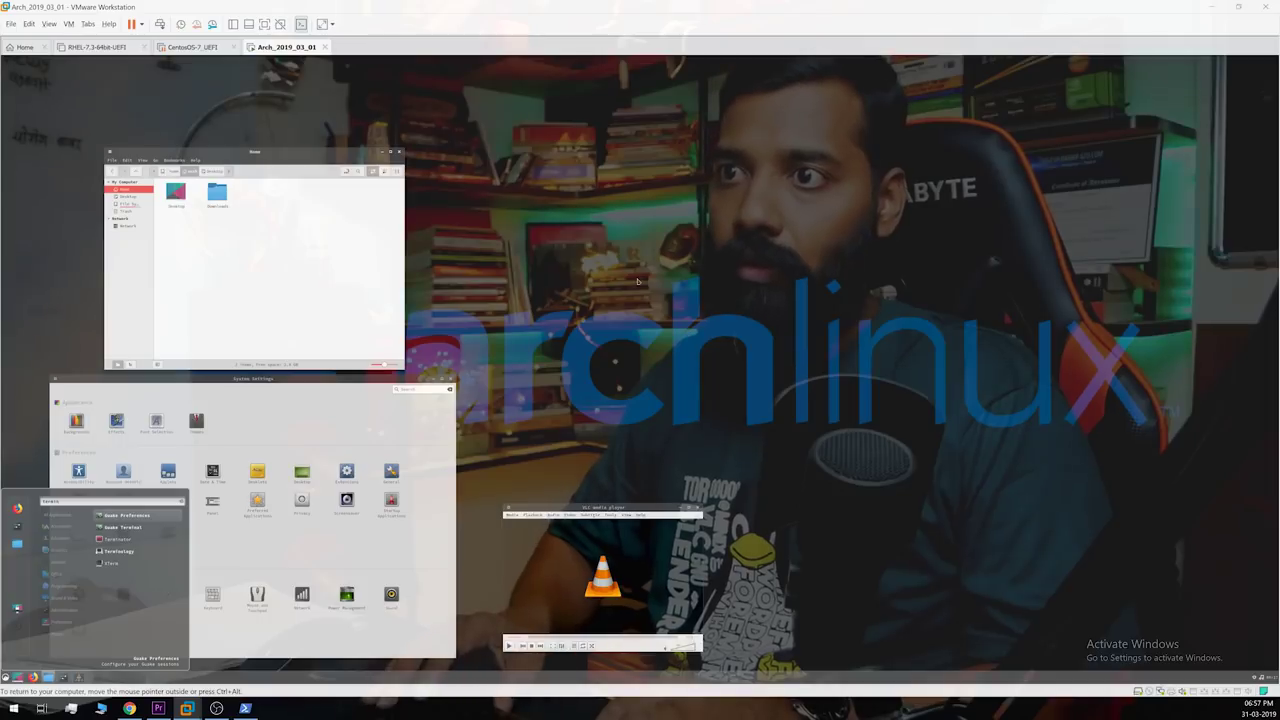
key("Down")
key("Down")
key("Return")
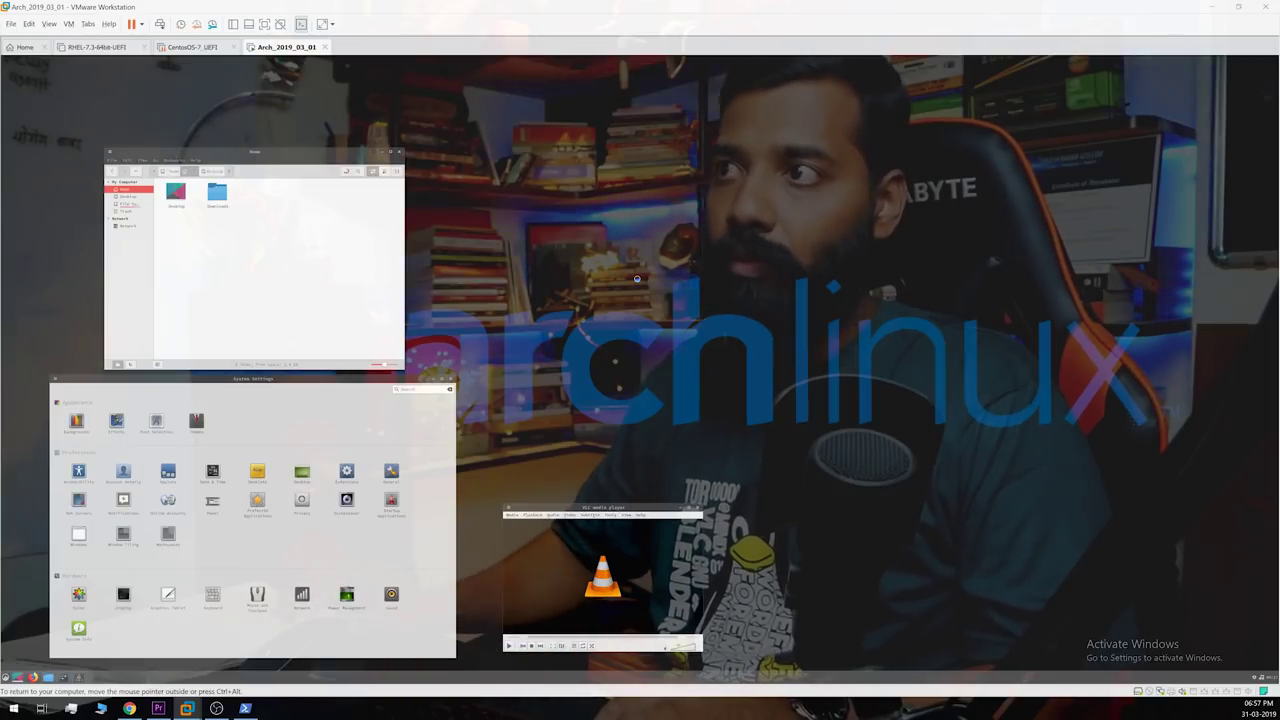
Step: Glance at Terminator's preferences, then move the window up-left and enlarge it
right_click(641, 339)
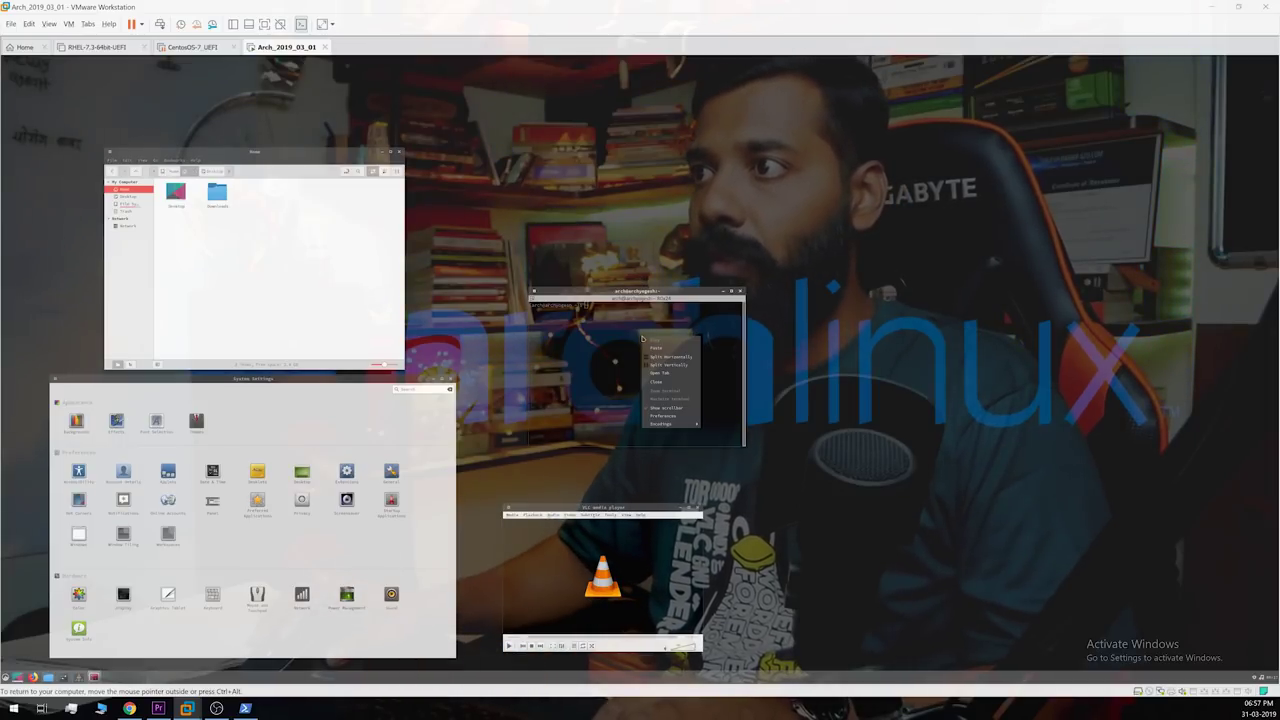
left_click(684, 416)
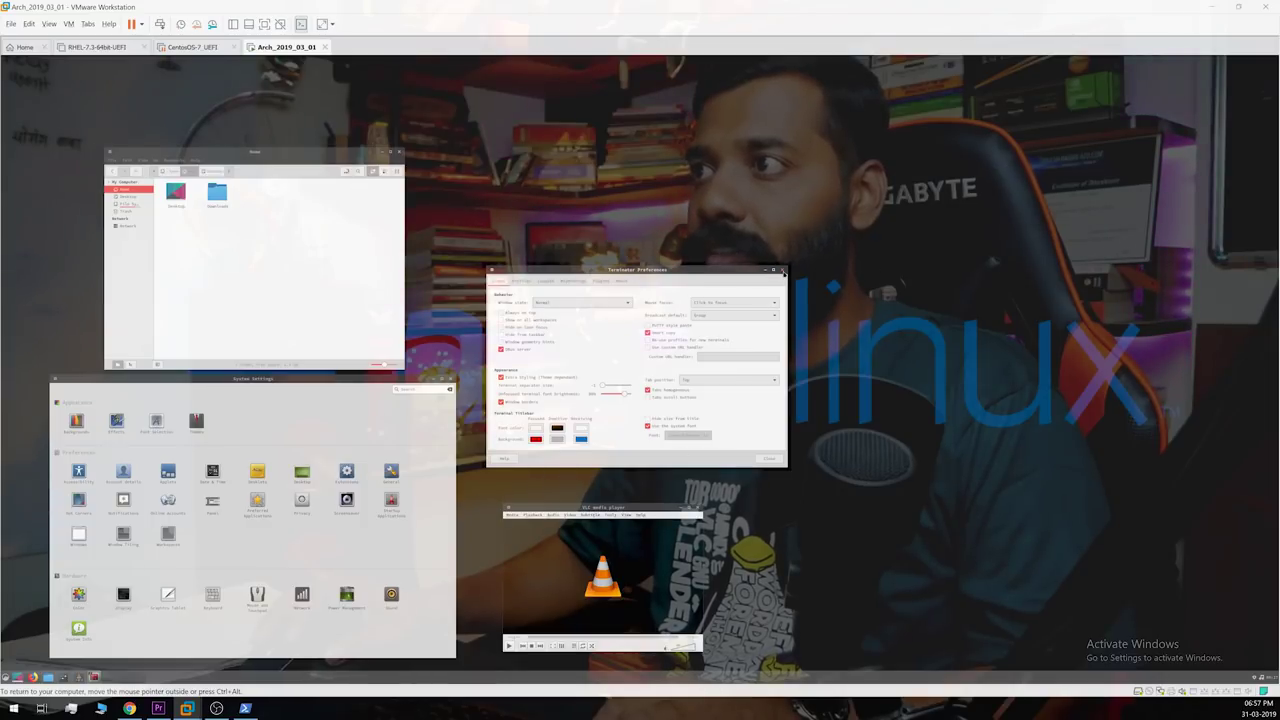
left_click(781, 269)
left_click_drag(687, 297, 601, 148)
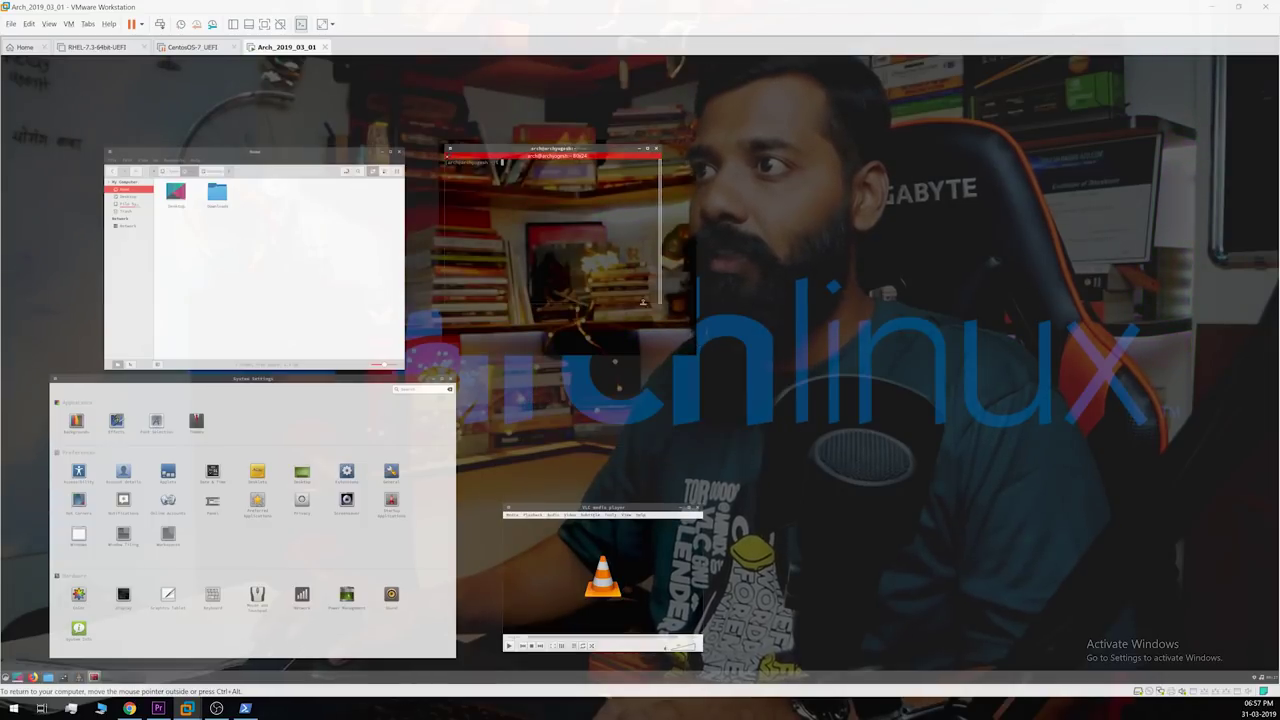
left_click_drag(656, 301, 815, 404)
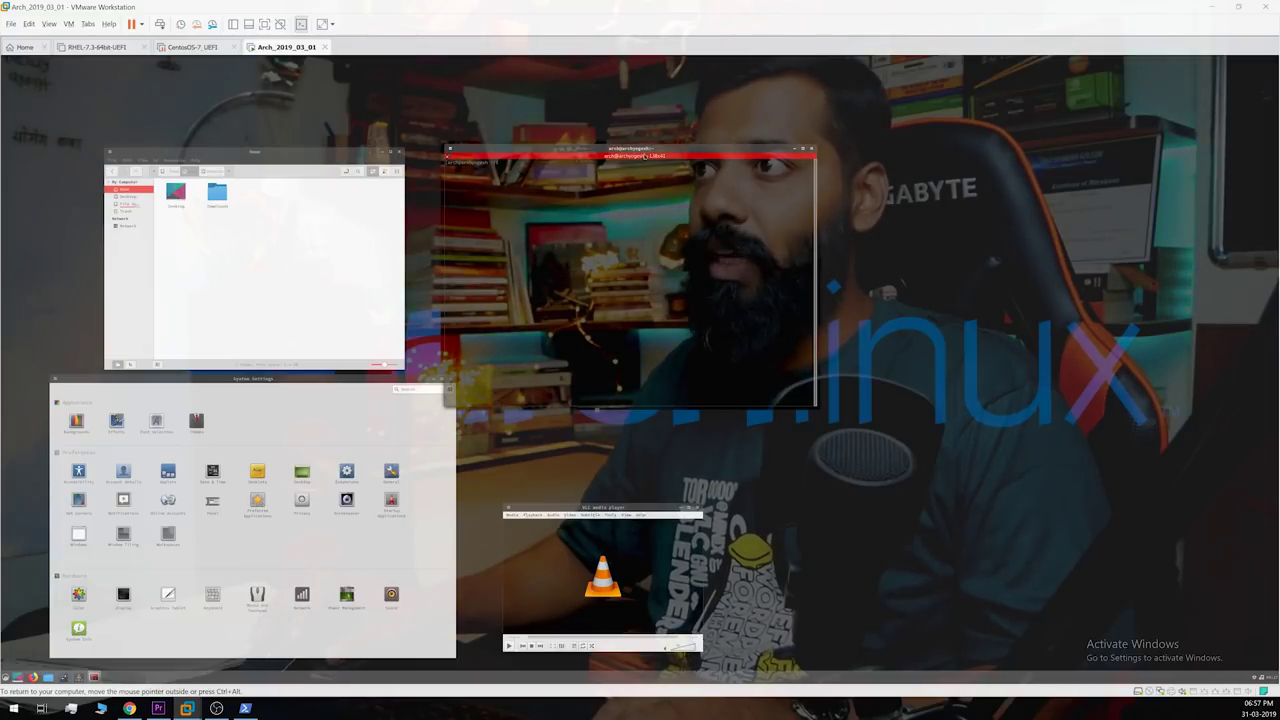
left_click_drag(645, 156, 692, 157)
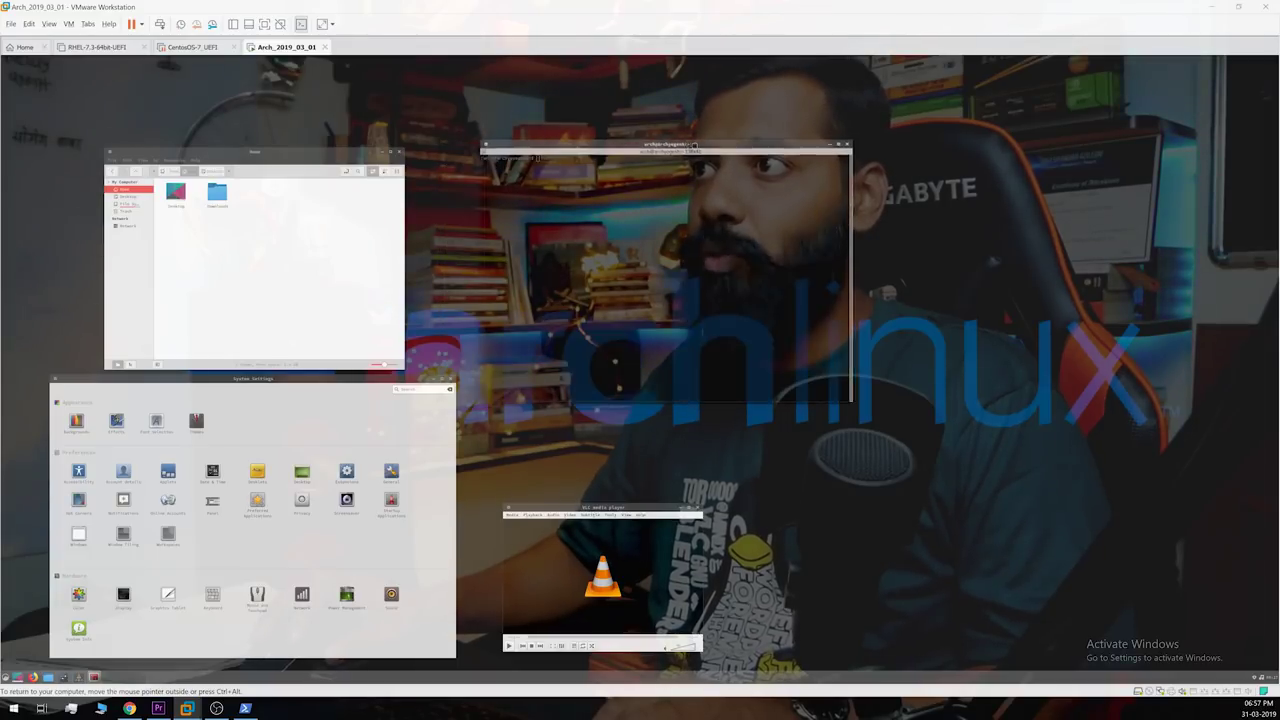
Step: Split into left, upper-right and lower-right panes, running top and mplayer on the right
right_click(619, 233)
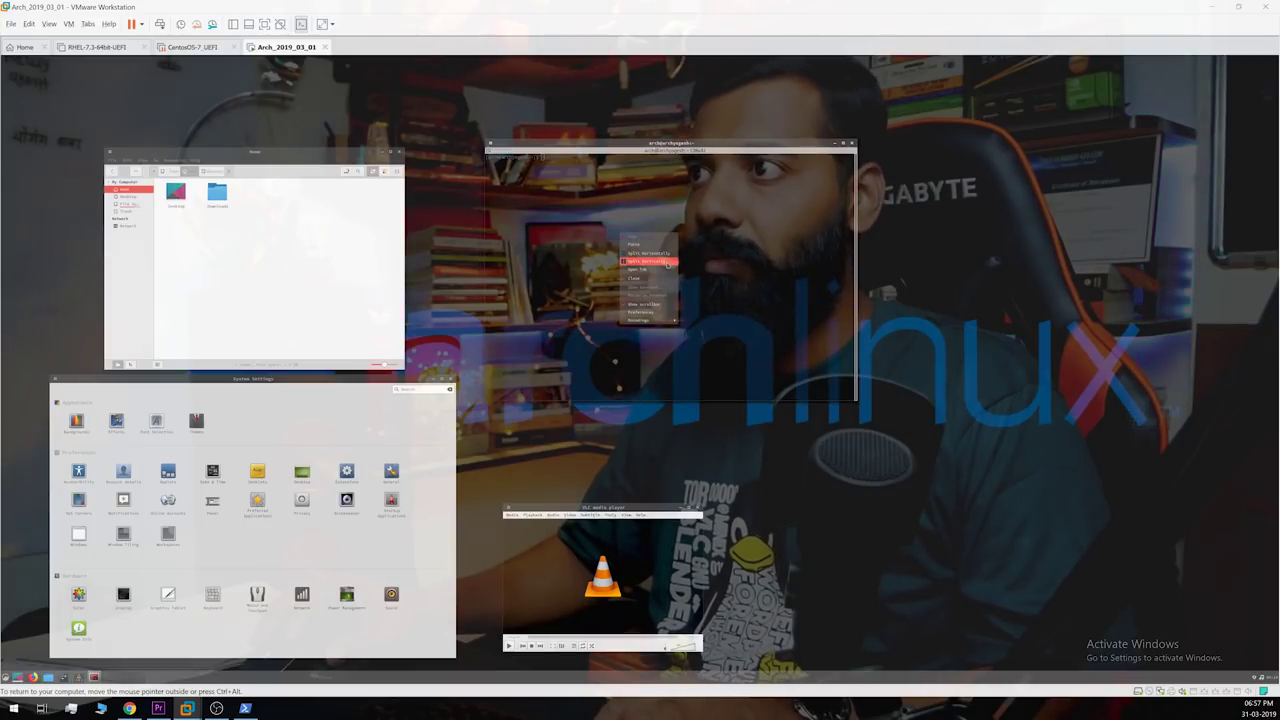
left_click(666, 261)
right_click(742, 294)
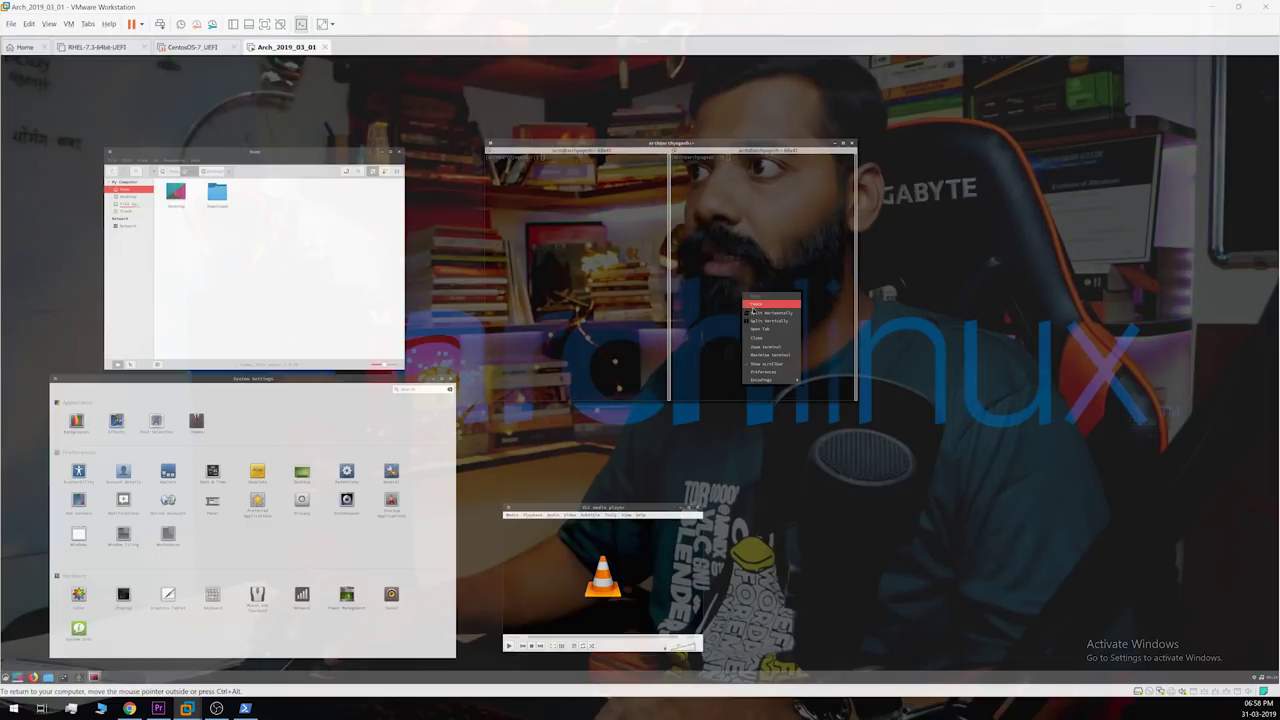
left_click(754, 313)
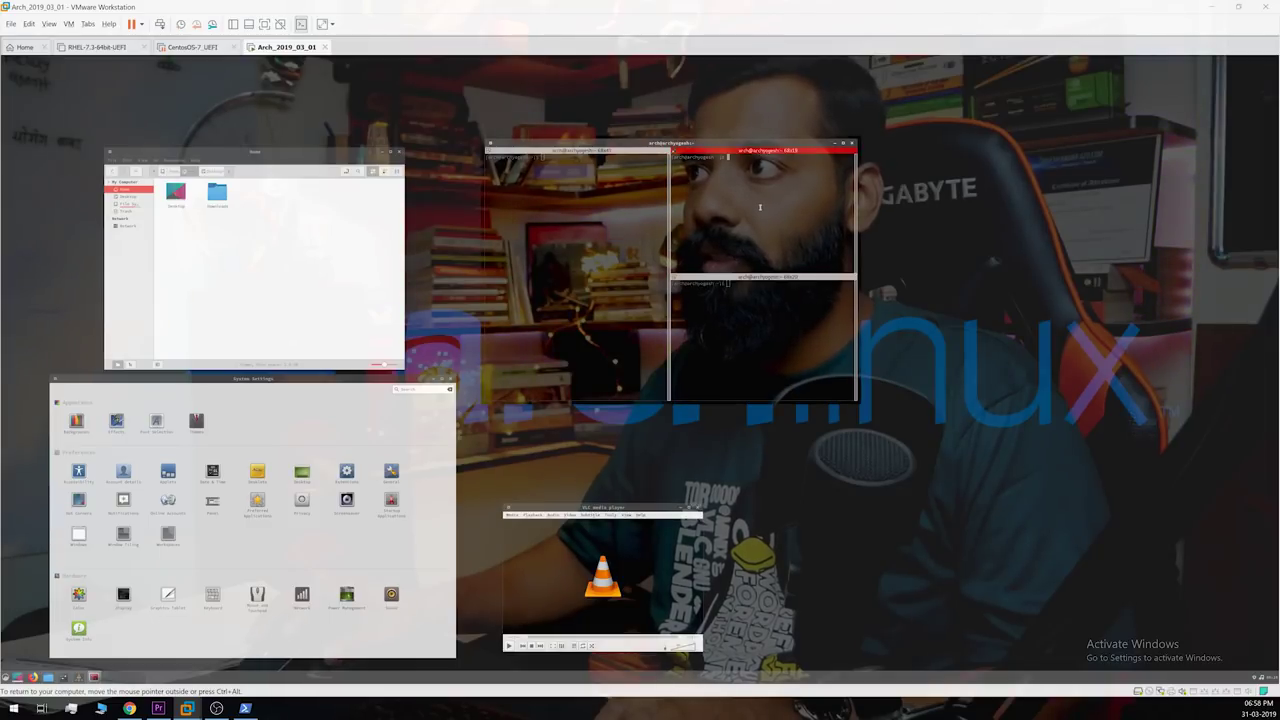
type("top")
key("Return")
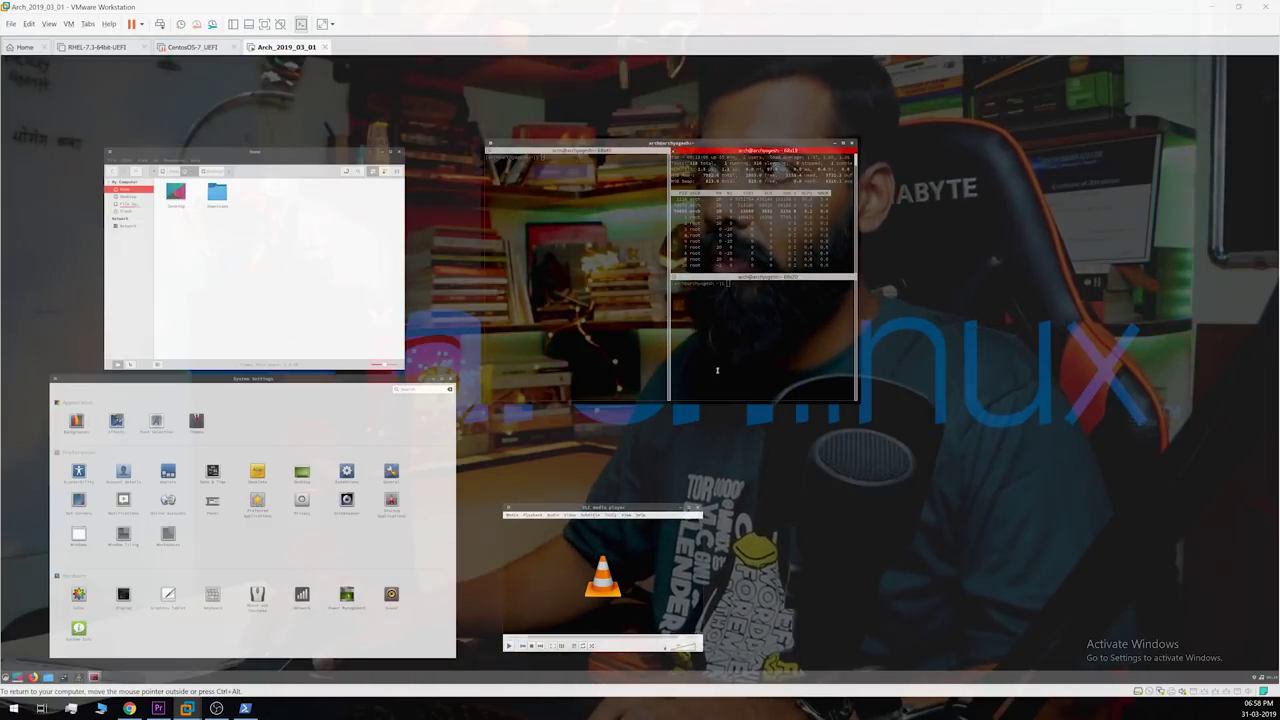
left_click(717, 370)
type("mplayer")
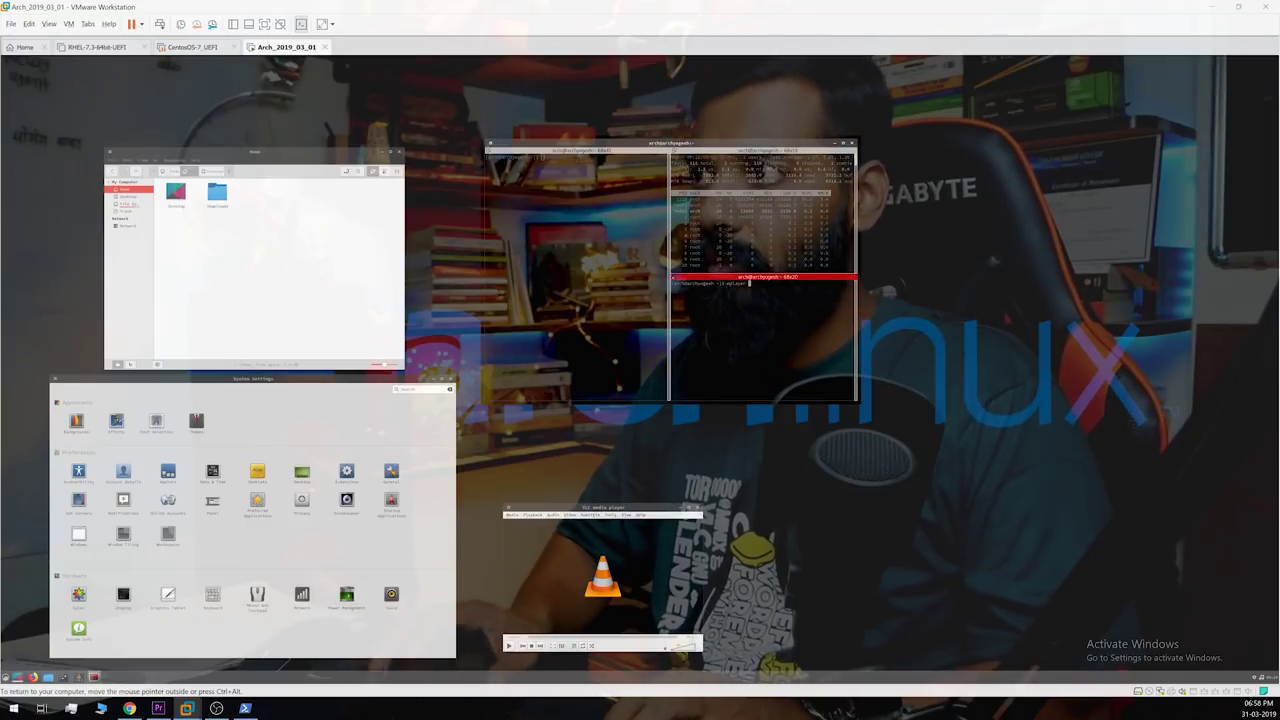
key("Return")
left_click(612, 224)
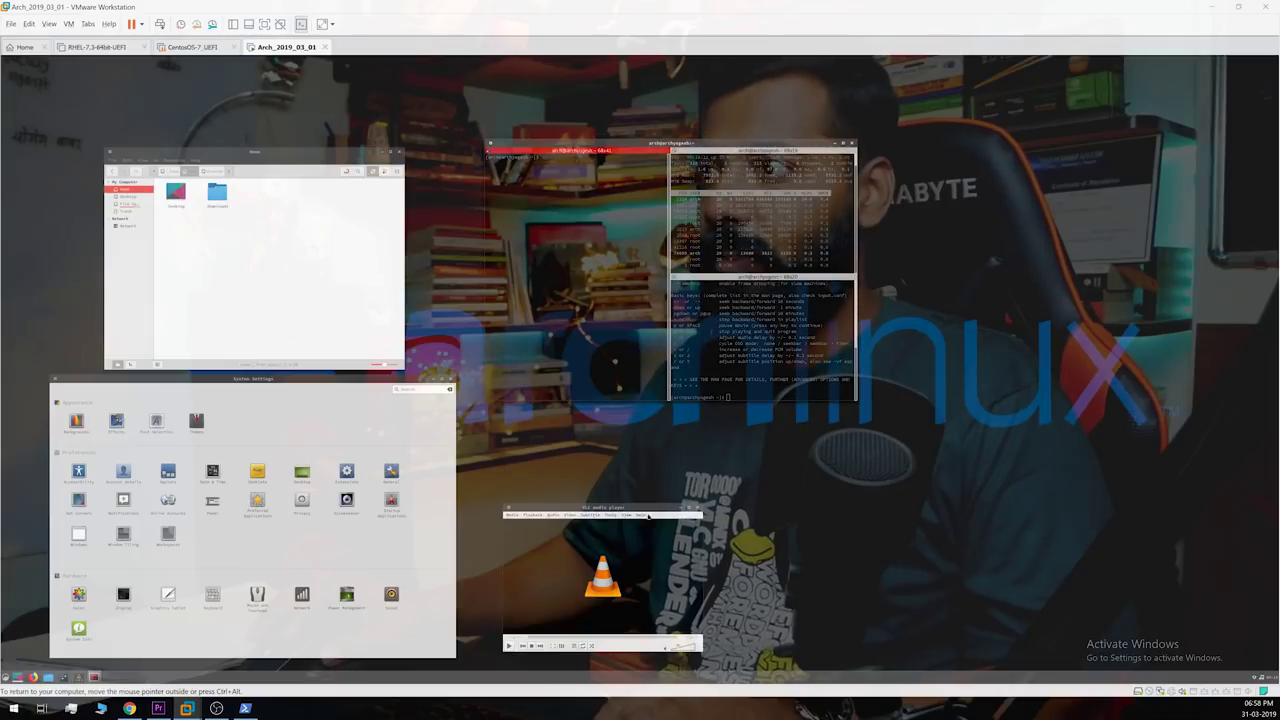
key("super")
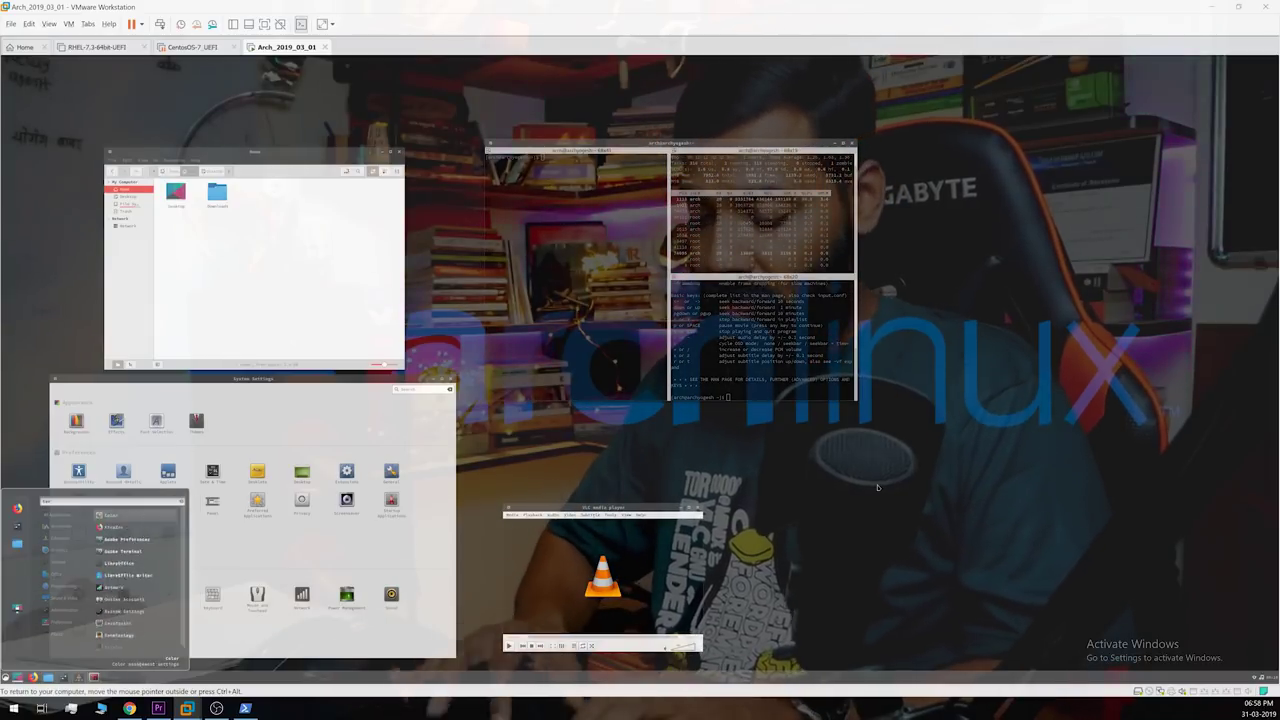
Step: Launch Terminology from a 'terminal' menu search, then enlarge it and place it lower right
type("terminal")
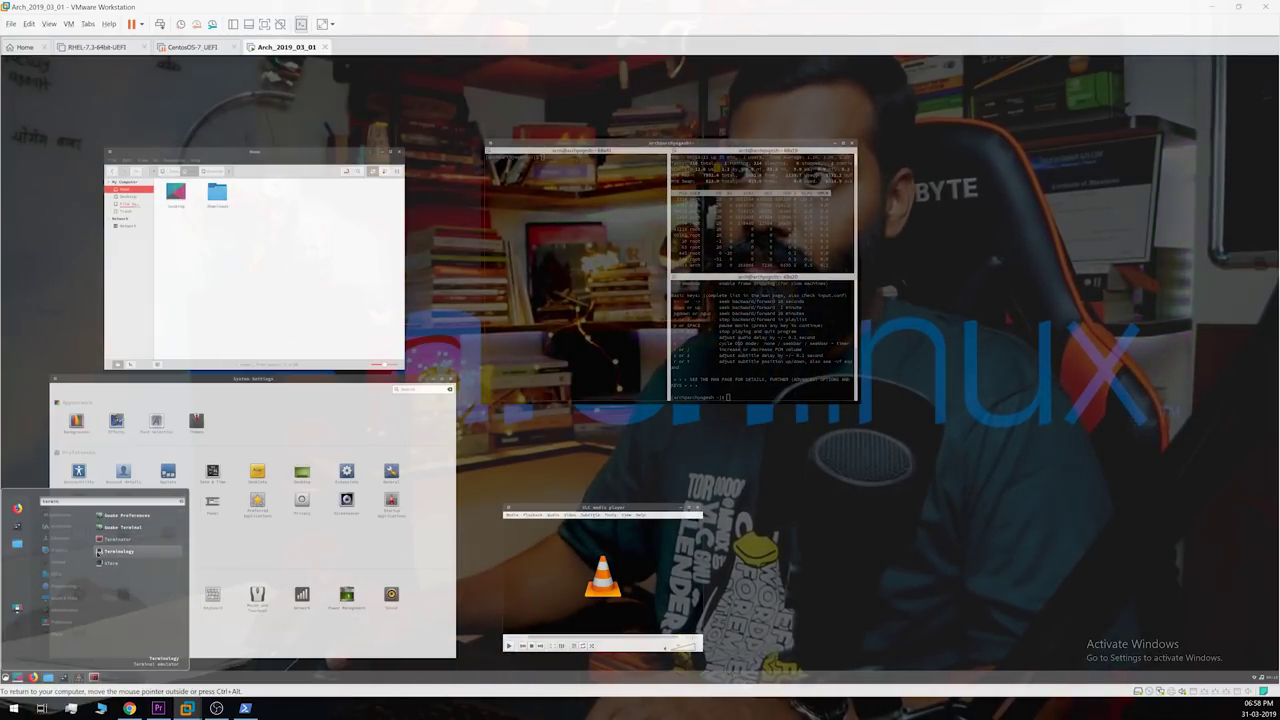
left_click(170, 551)
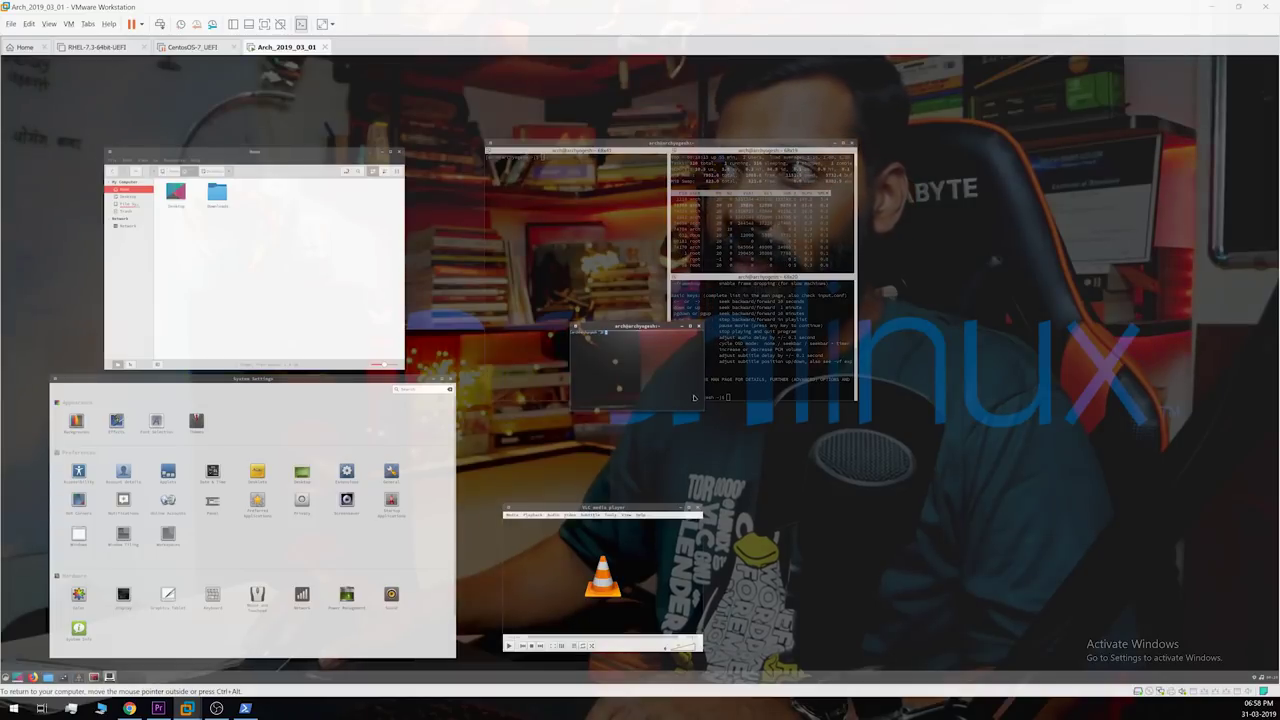
left_click_drag(703, 410, 929, 563)
left_click_drag(854, 367, 1006, 457)
Step: Split the terminal into side-by-side panes, then try and undo a horizontal split
right_click(933, 475)
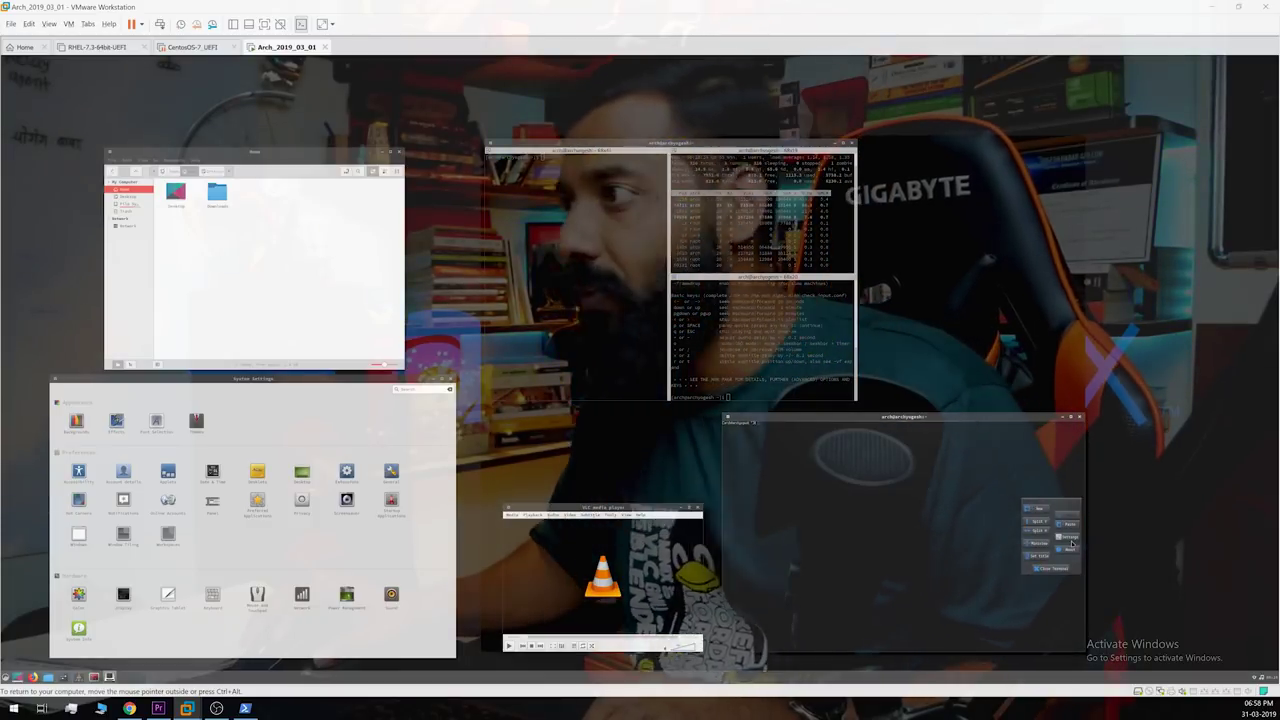
left_click(1040, 521)
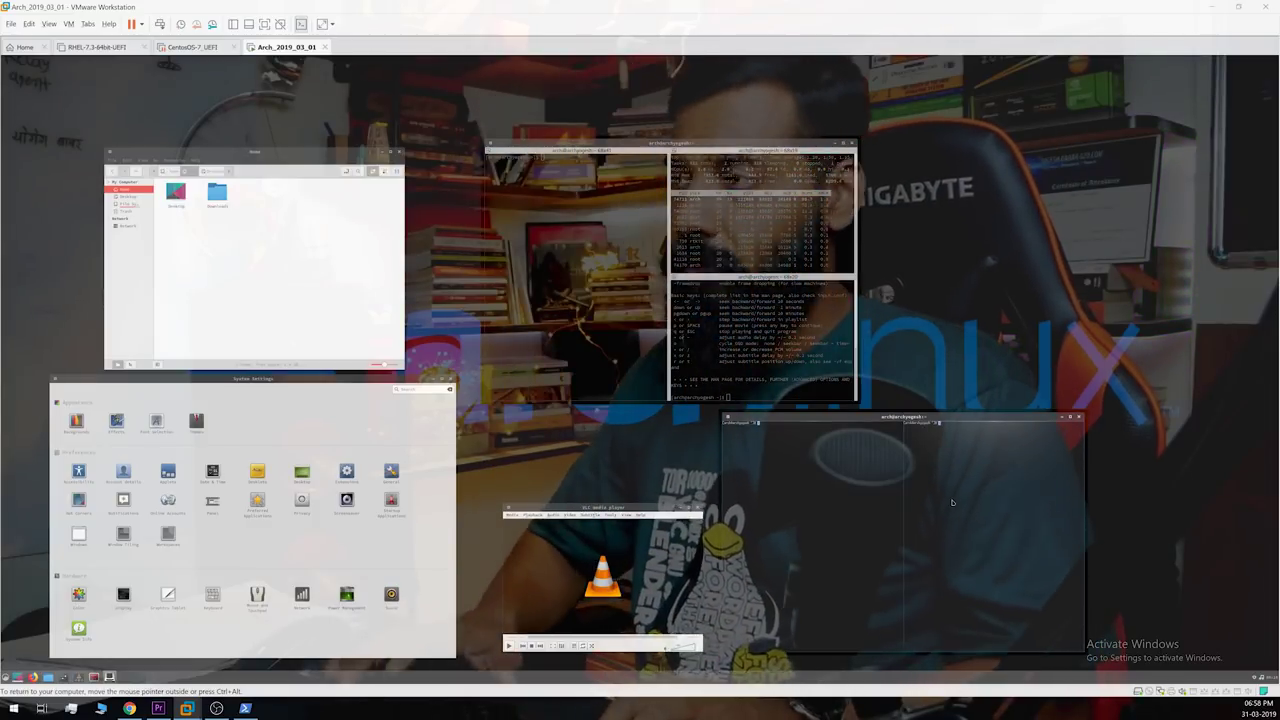
key("ctrl+shift+Page_Down")
key("ctrl+d")
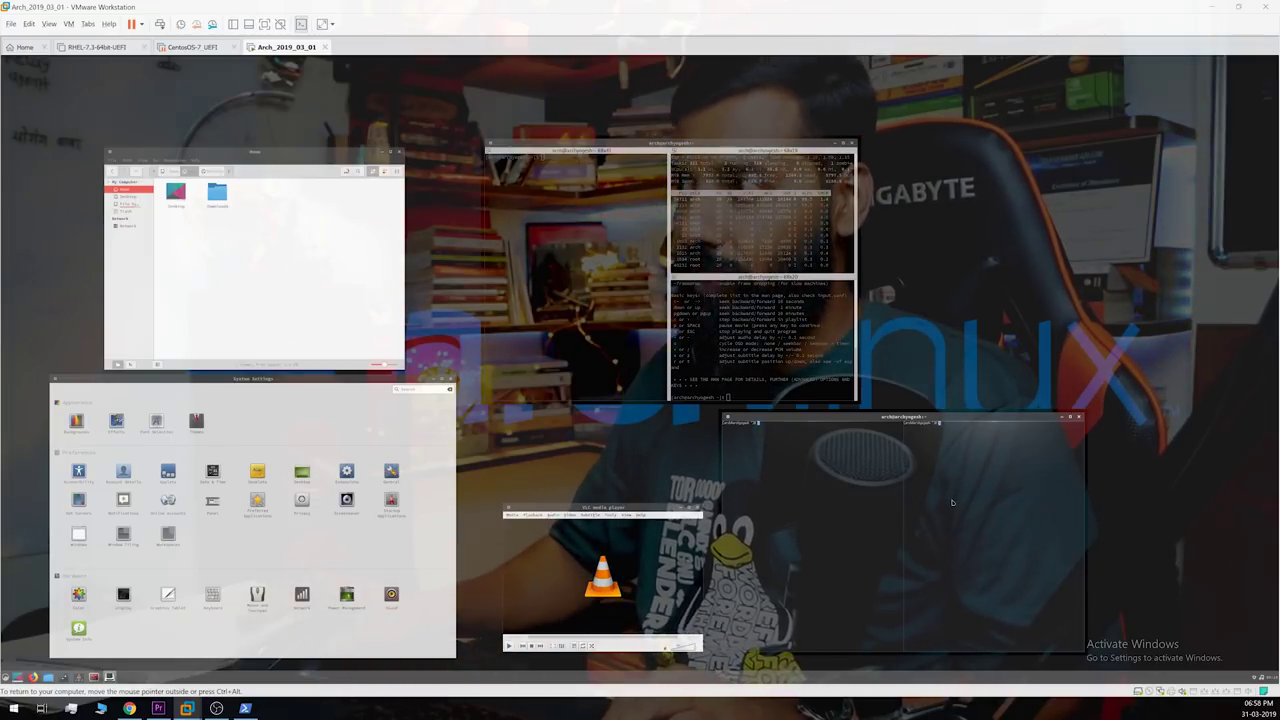
Step: In Terminology's settings, browse the themes and set the terminal font to terminus-16-bold
key("ctrl+alt")
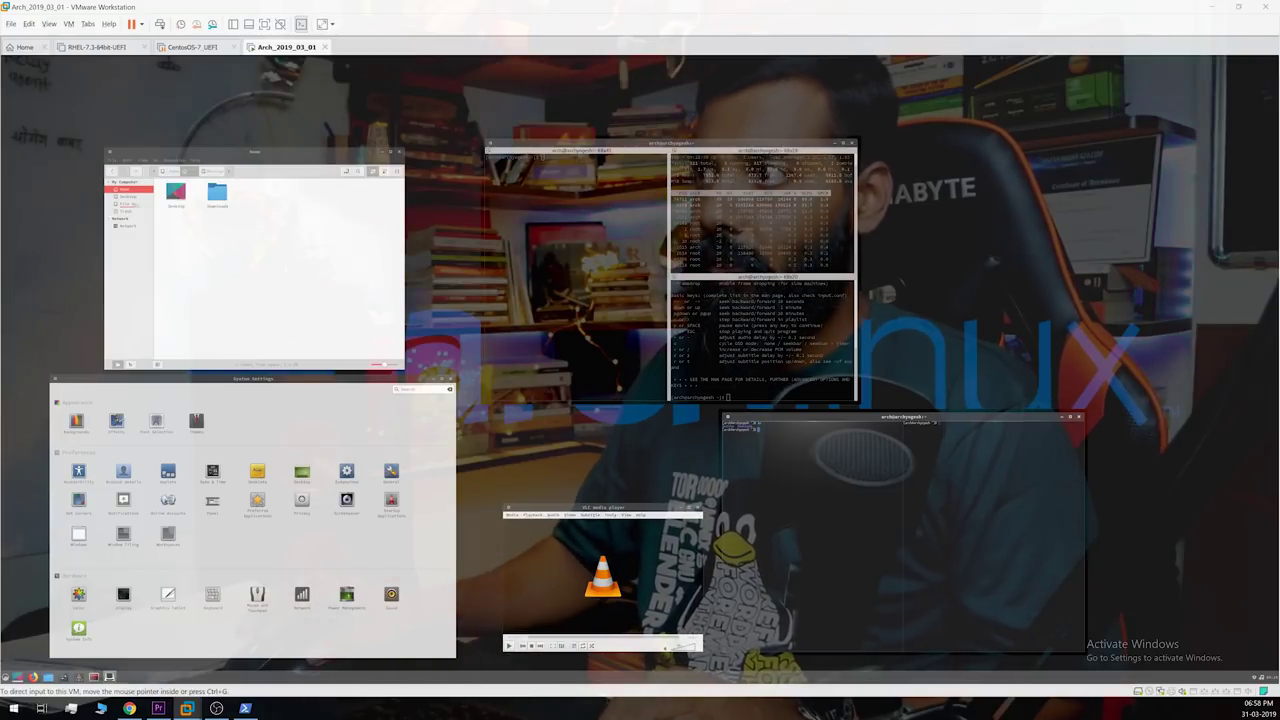
left_click(970, 509)
right_click(1022, 502)
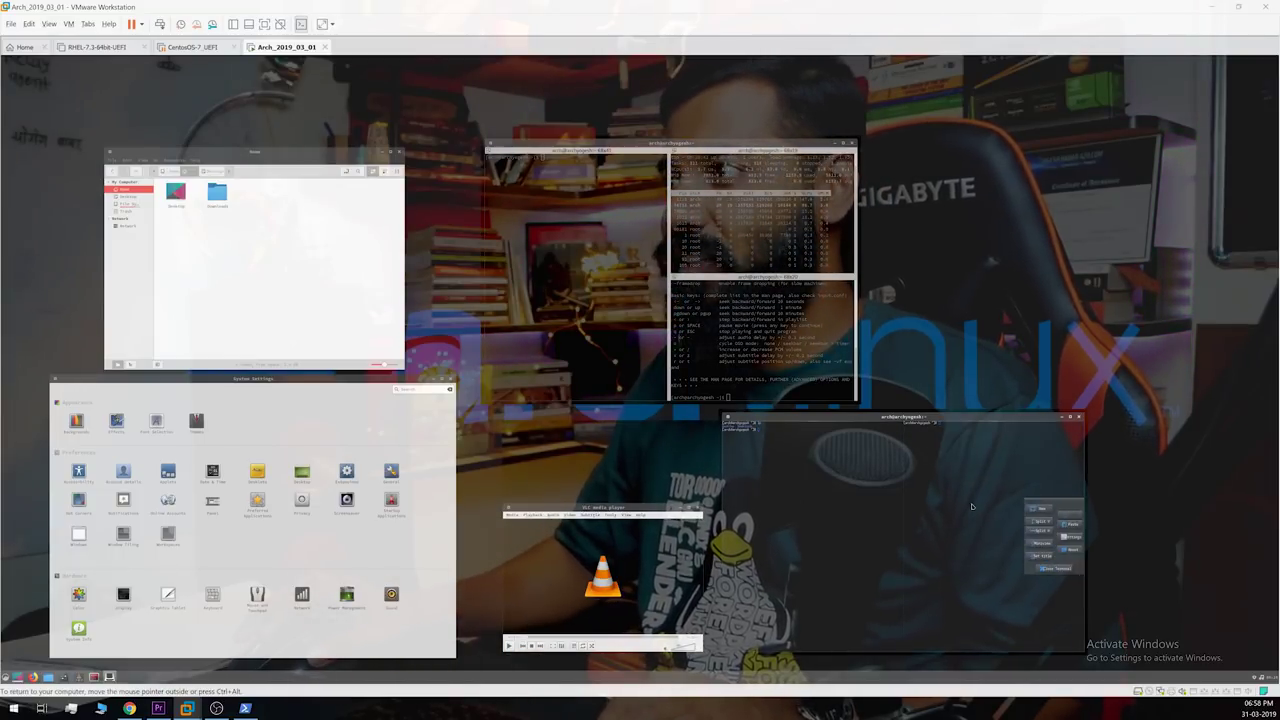
left_click(1069, 536)
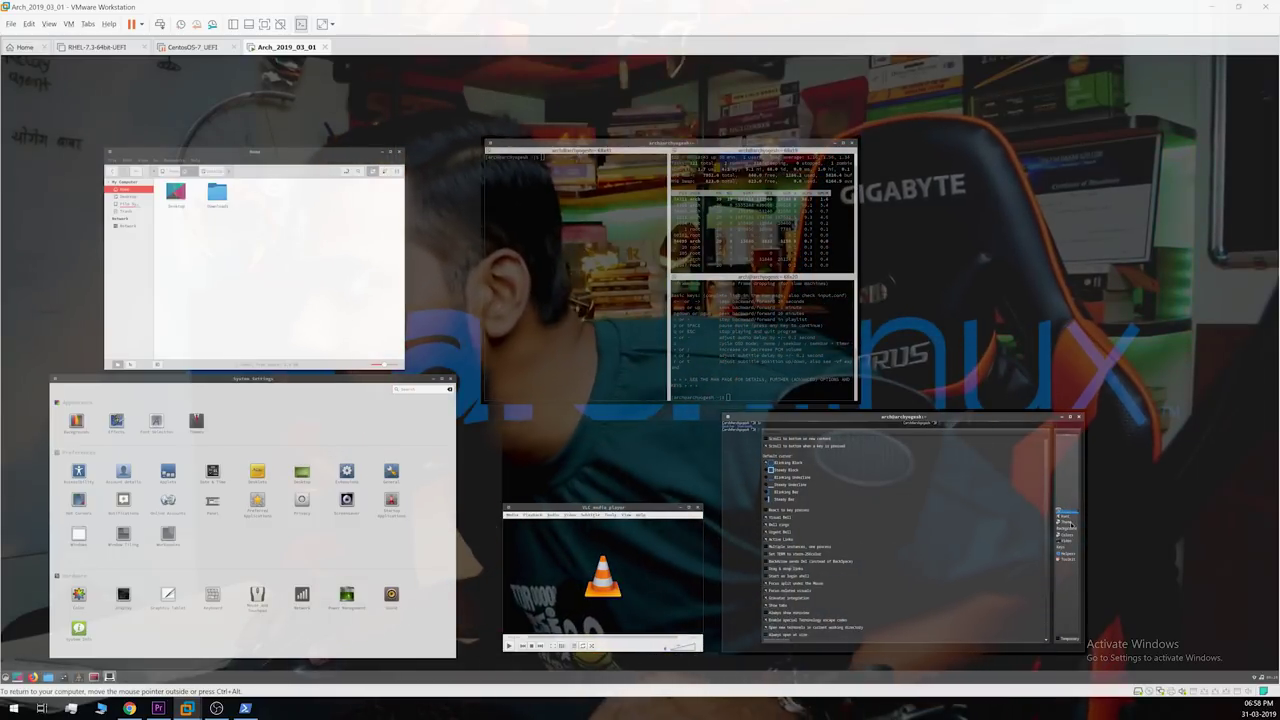
left_click(1068, 521)
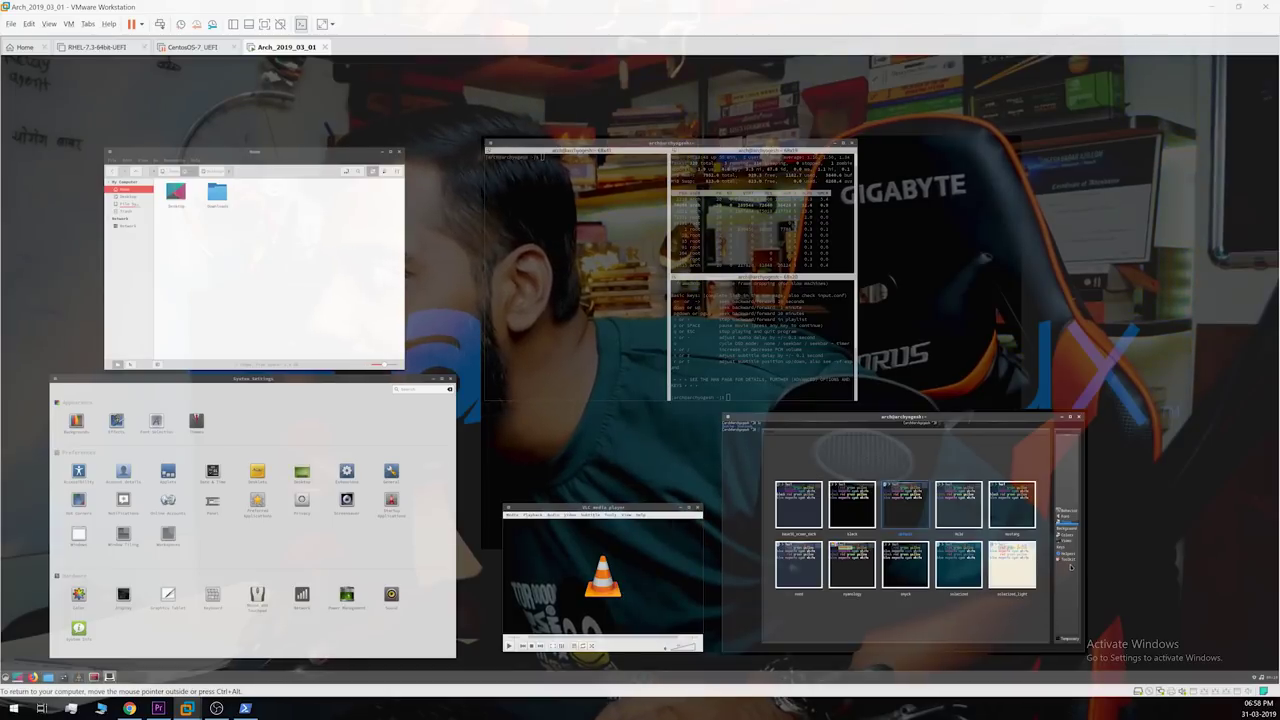
left_click(1068, 516)
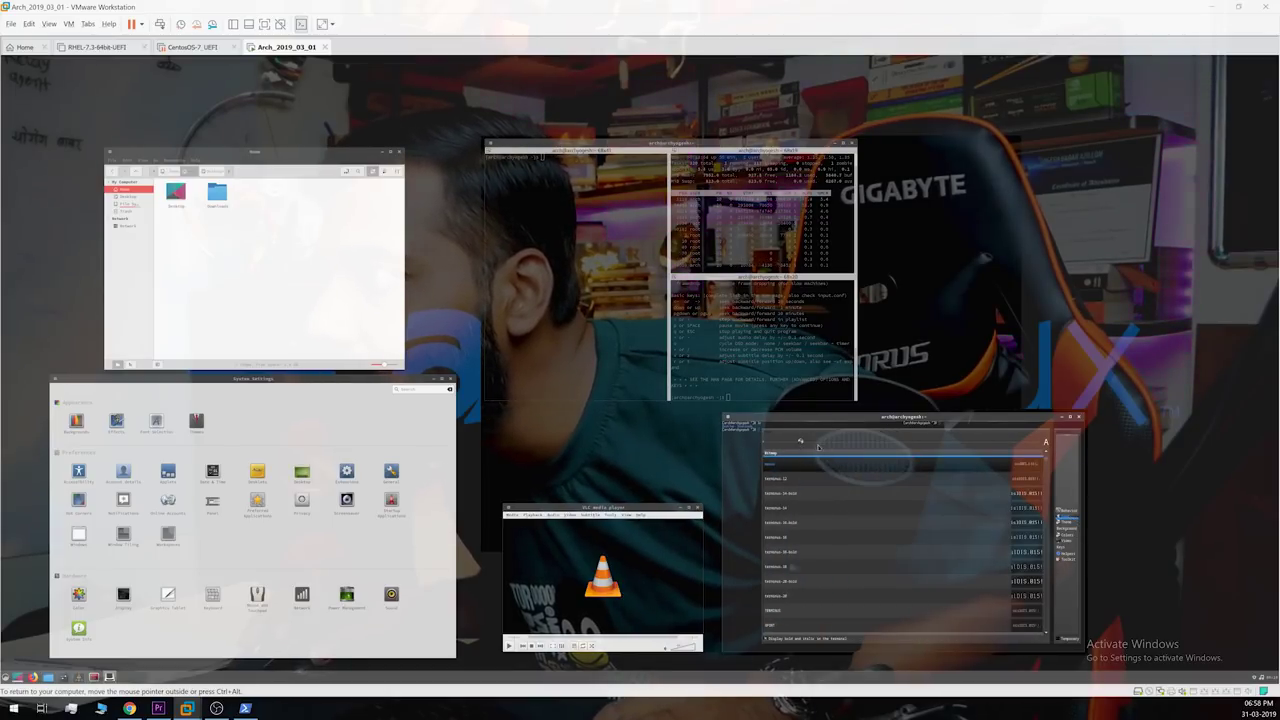
left_click(824, 521)
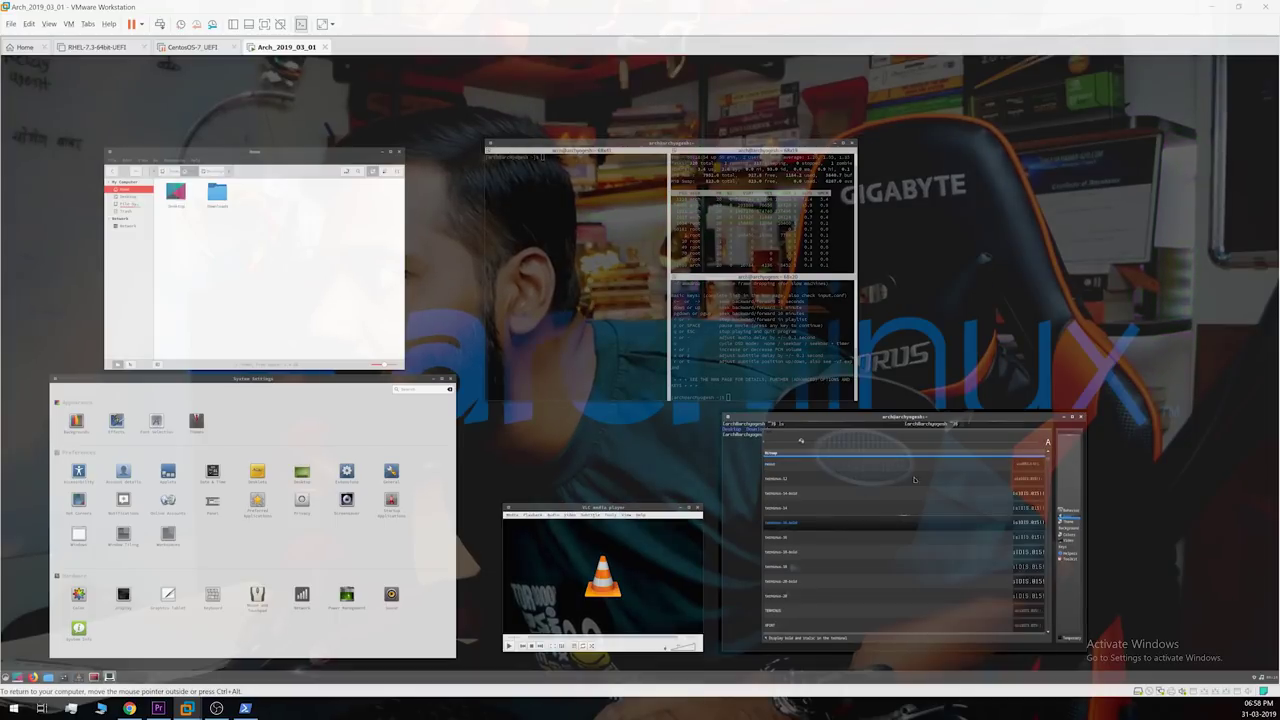
left_click(735, 500)
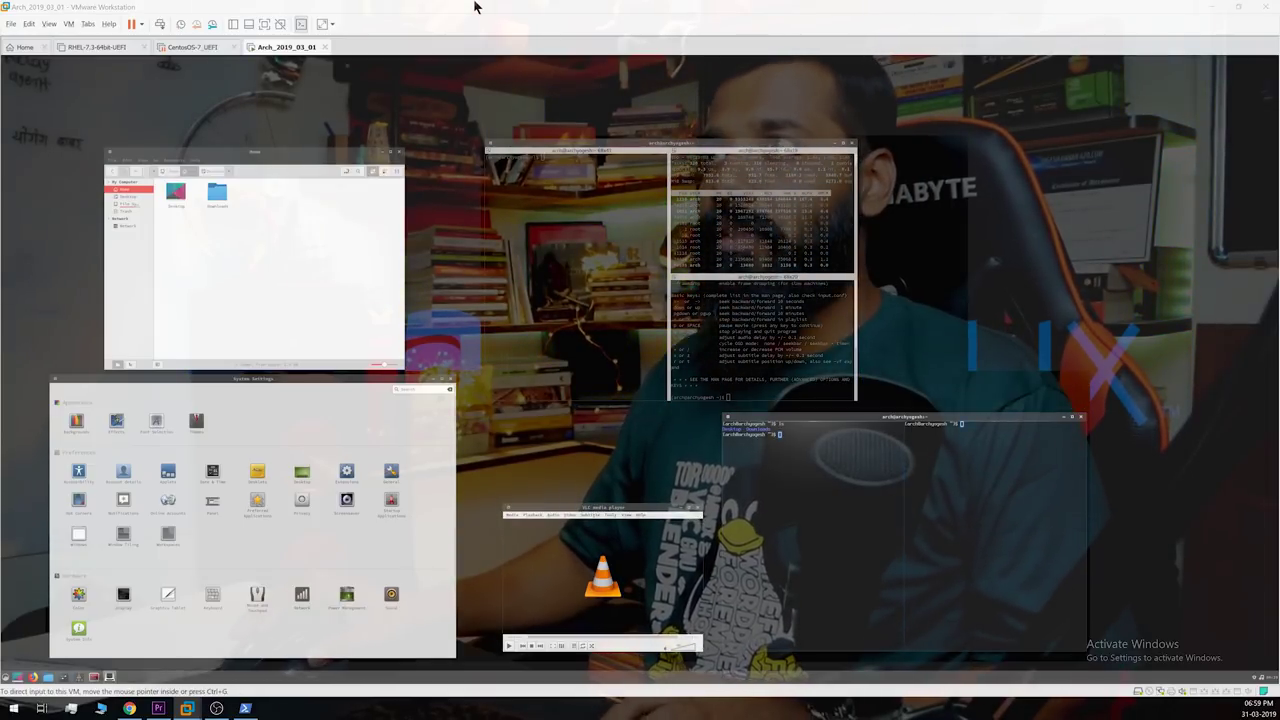
Step: Rerun the previous pacman install command over SSH and answer Y to proceed
key("alt+Tab")
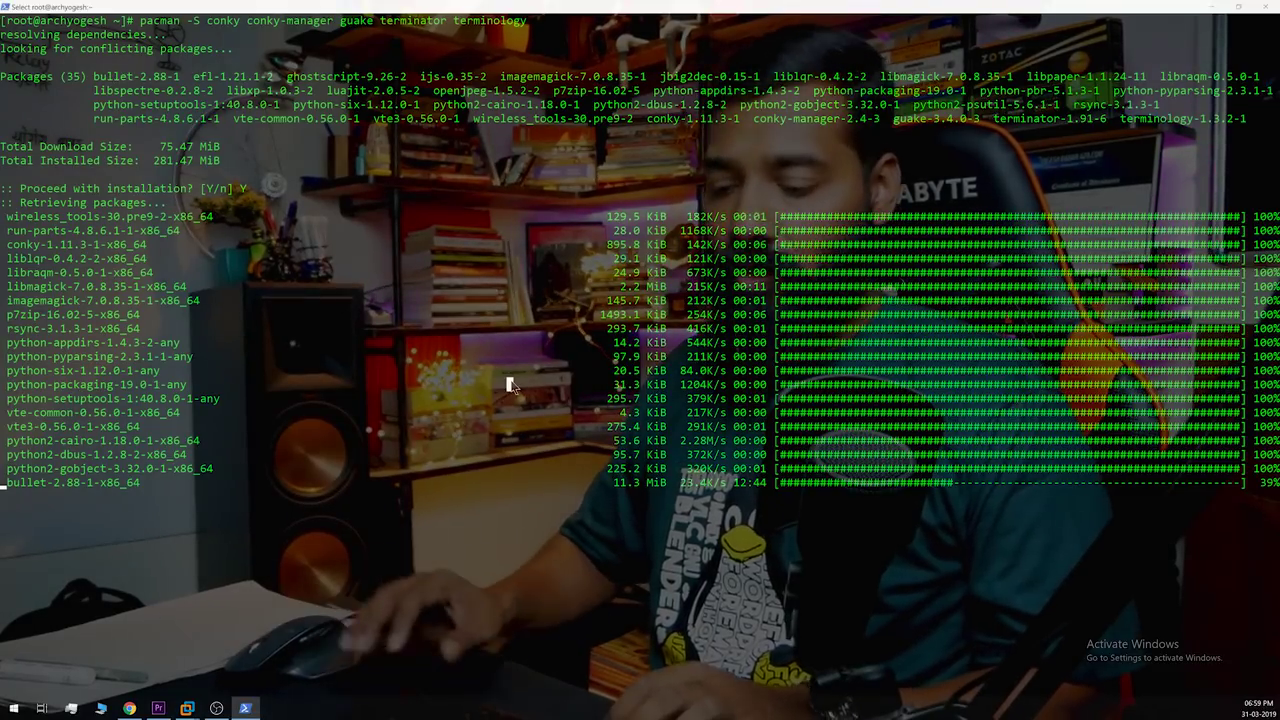
key("Up")
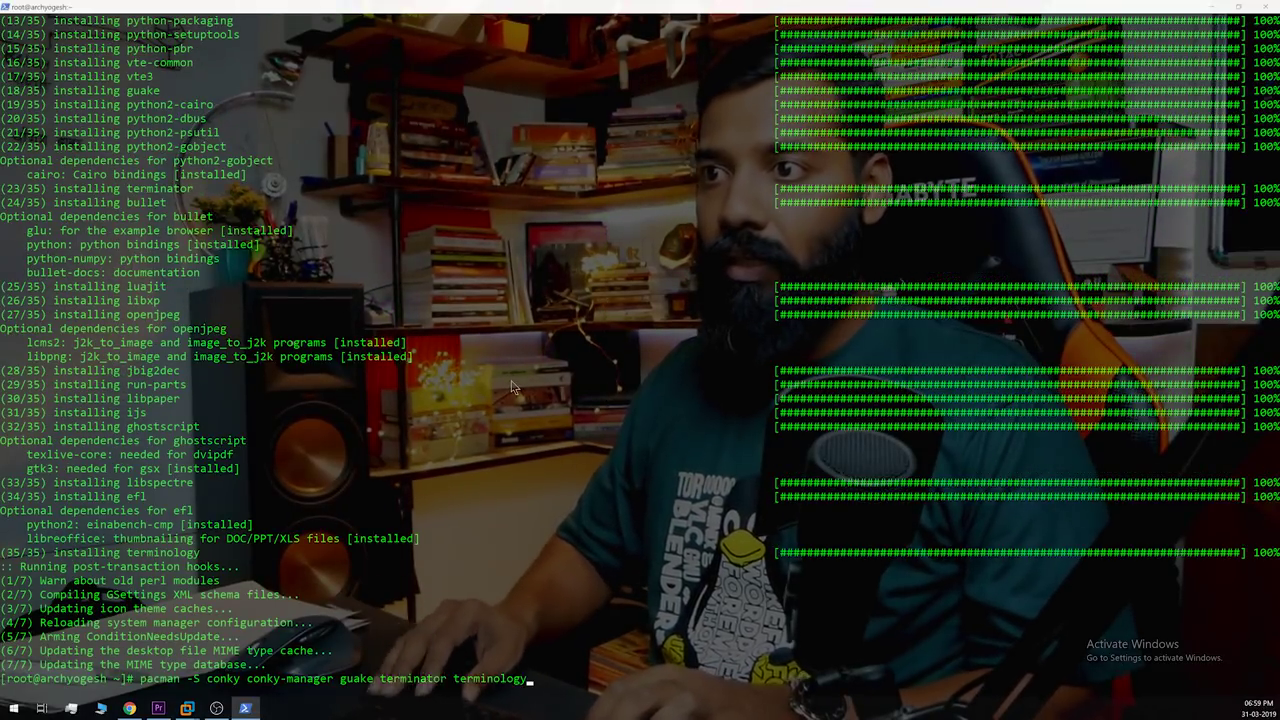
key("Return")
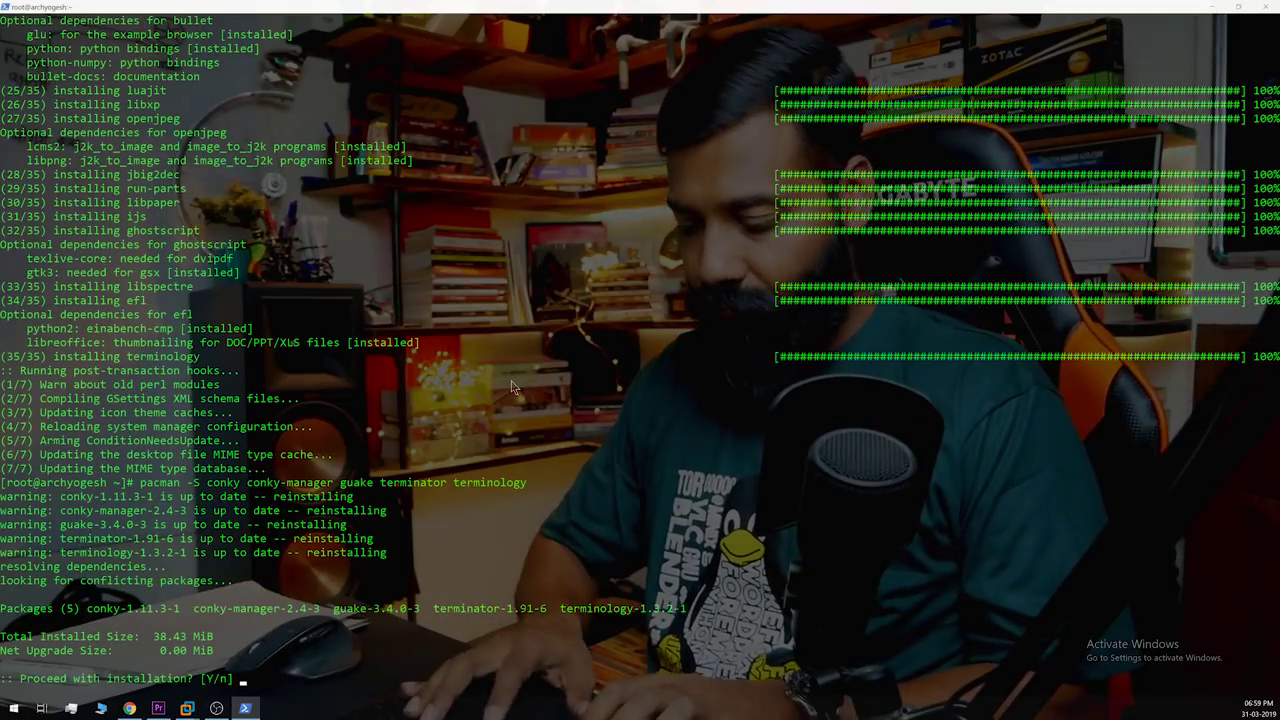
type("Y")
key("Return")
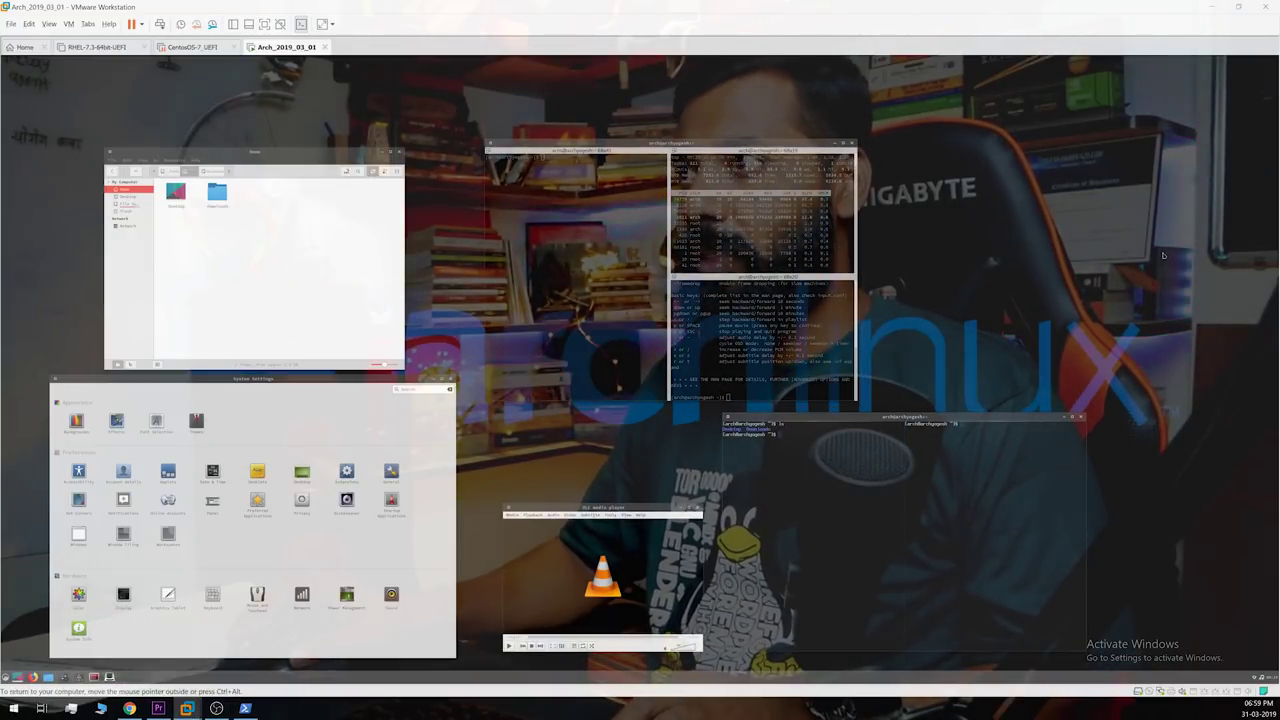
Step: Launch Conky Manager and enable the Gotham clock widget on the desktop
key("super")
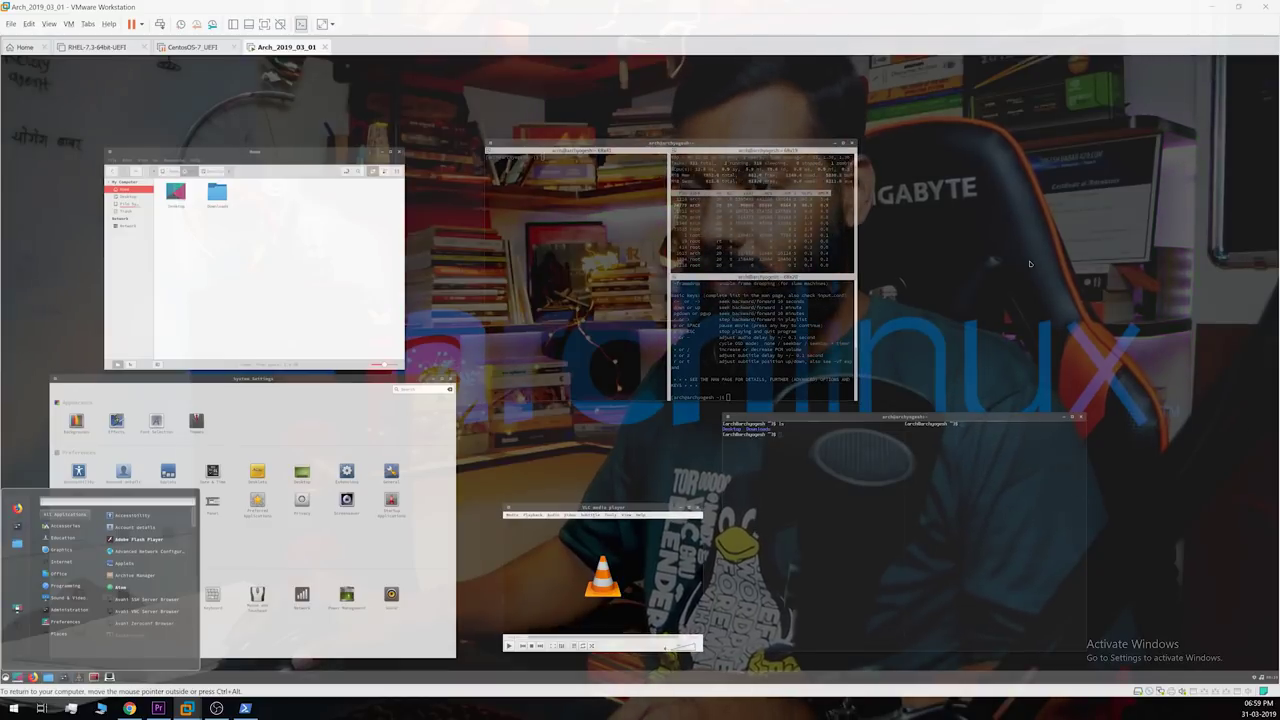
type("conky")
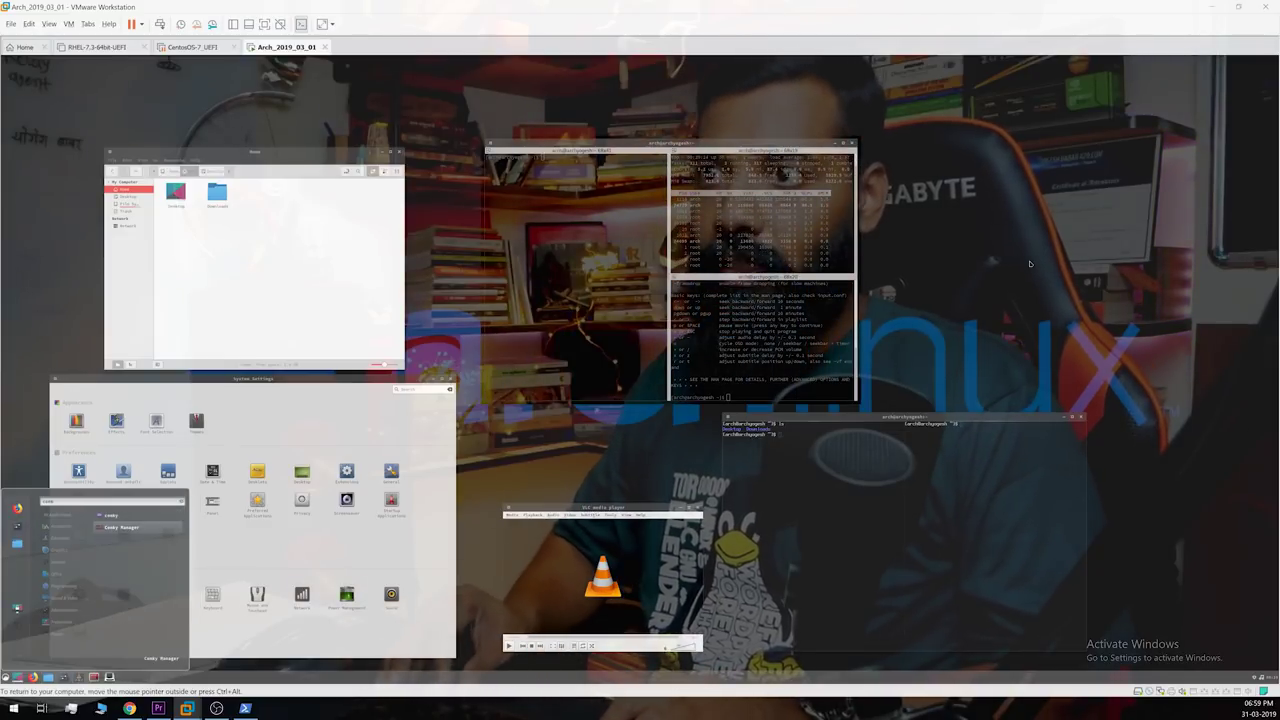
key("Return")
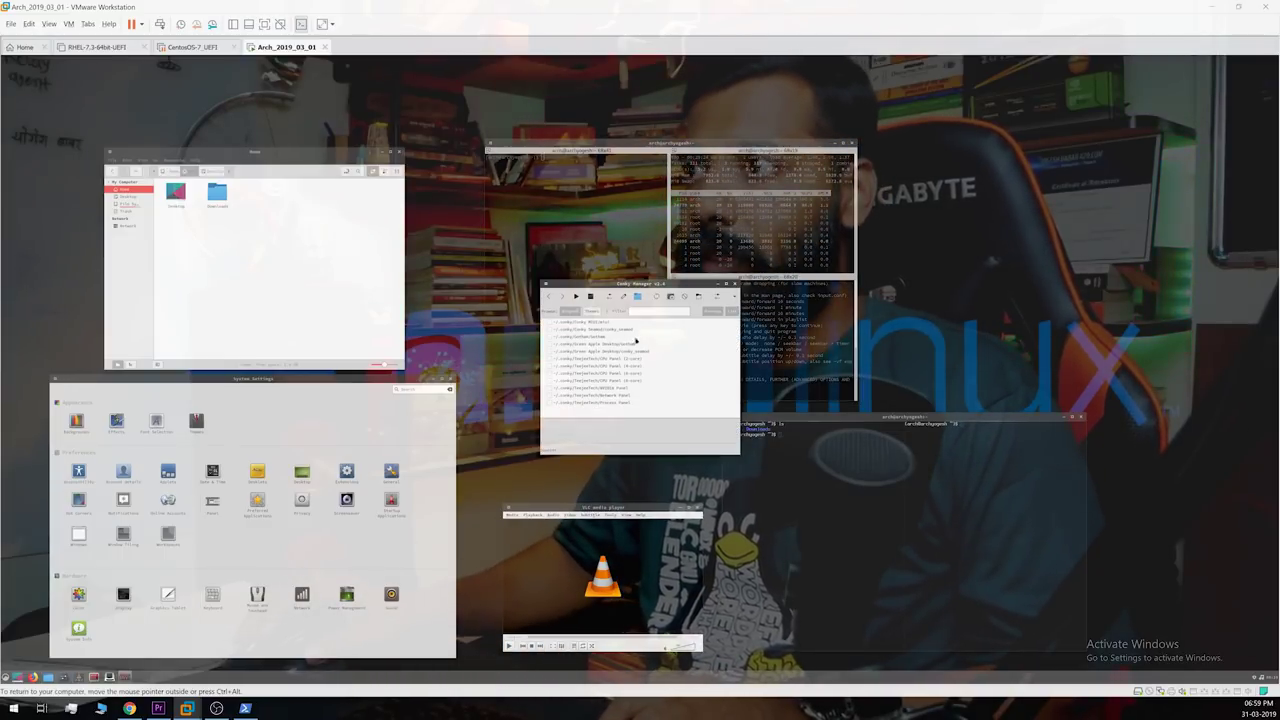
left_click(549, 330)
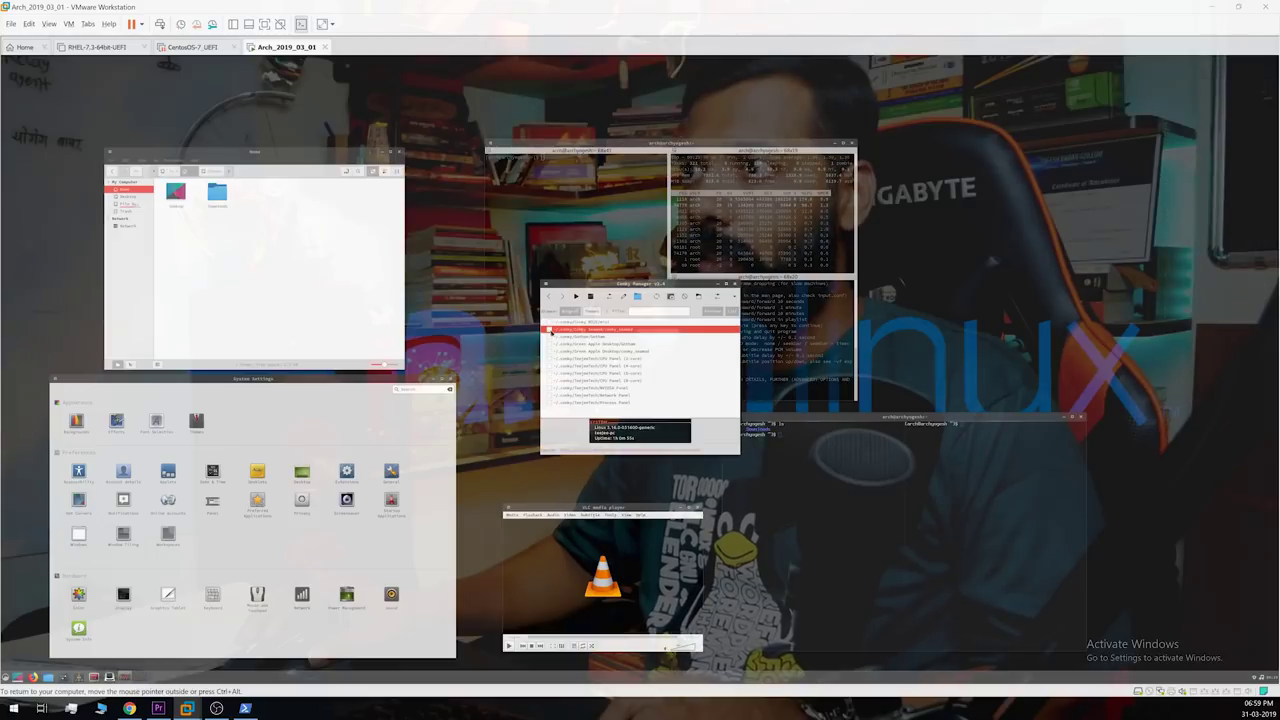
left_click(548, 338)
left_click(548, 340)
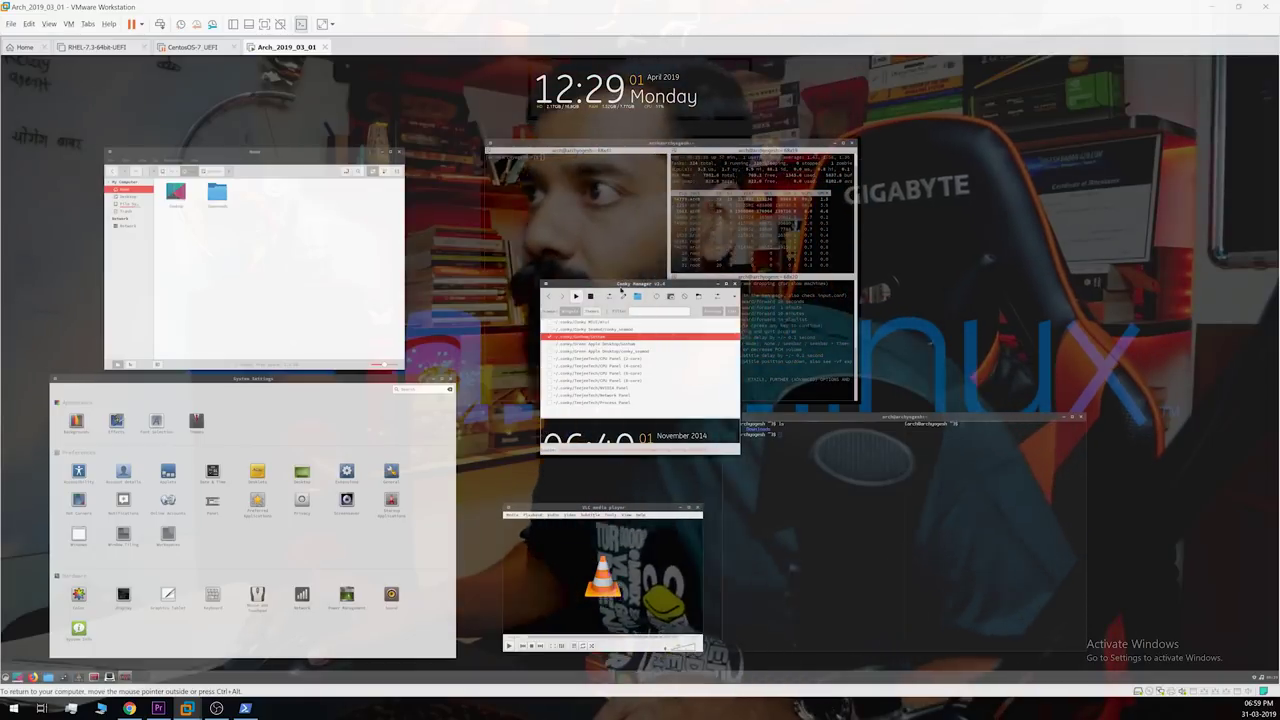
left_click(609, 297)
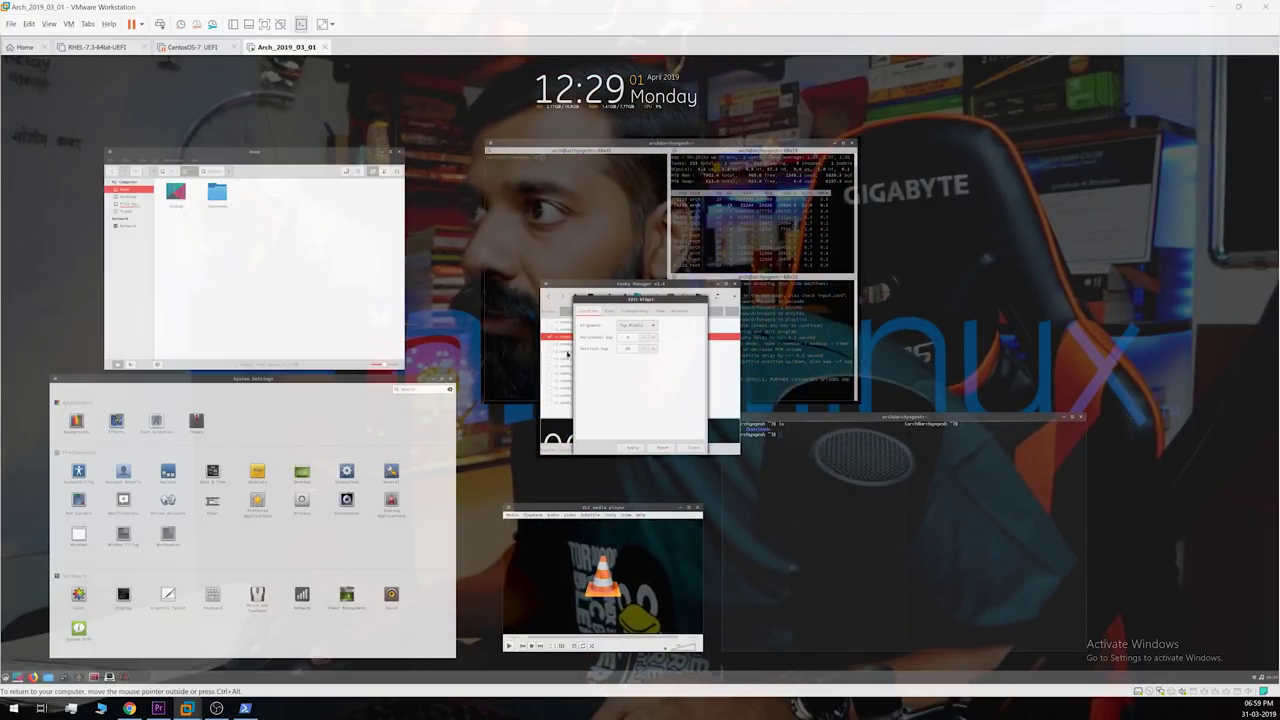
left_click(692, 447)
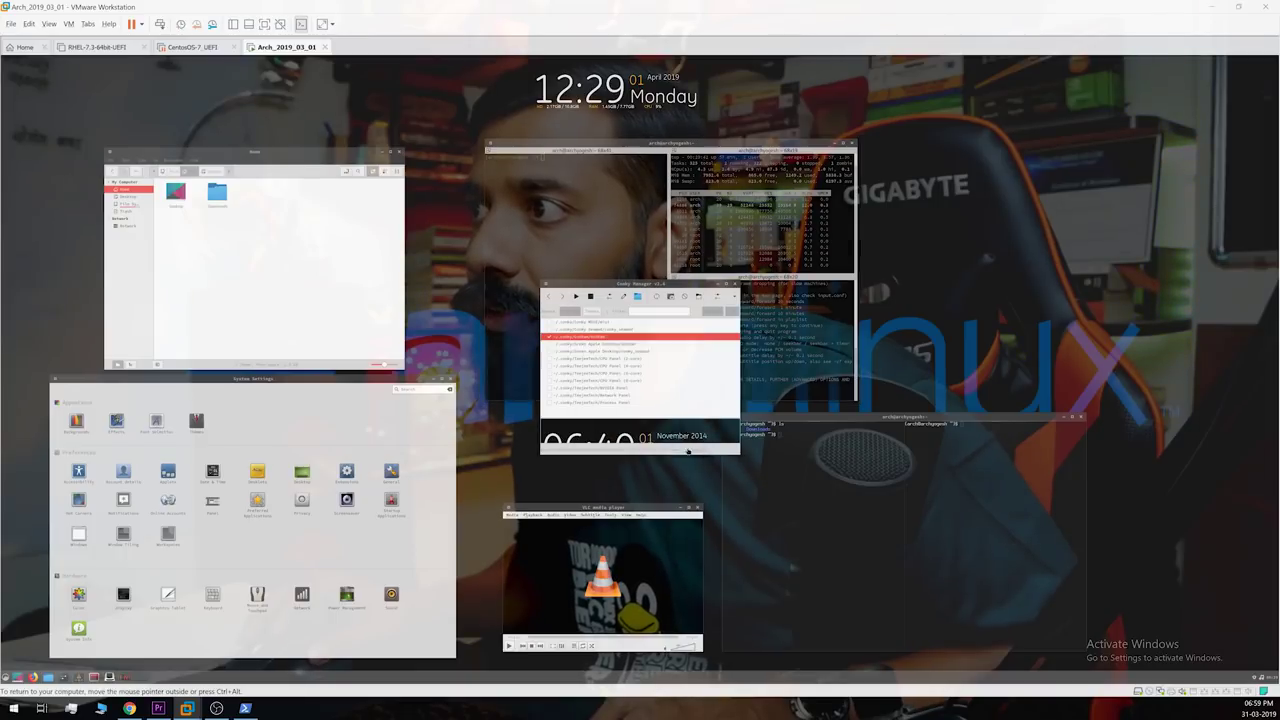
Step: Turn off the right-edge system monitor, enable the CPU and Process panels, and close Conky Manager
left_click(596, 345)
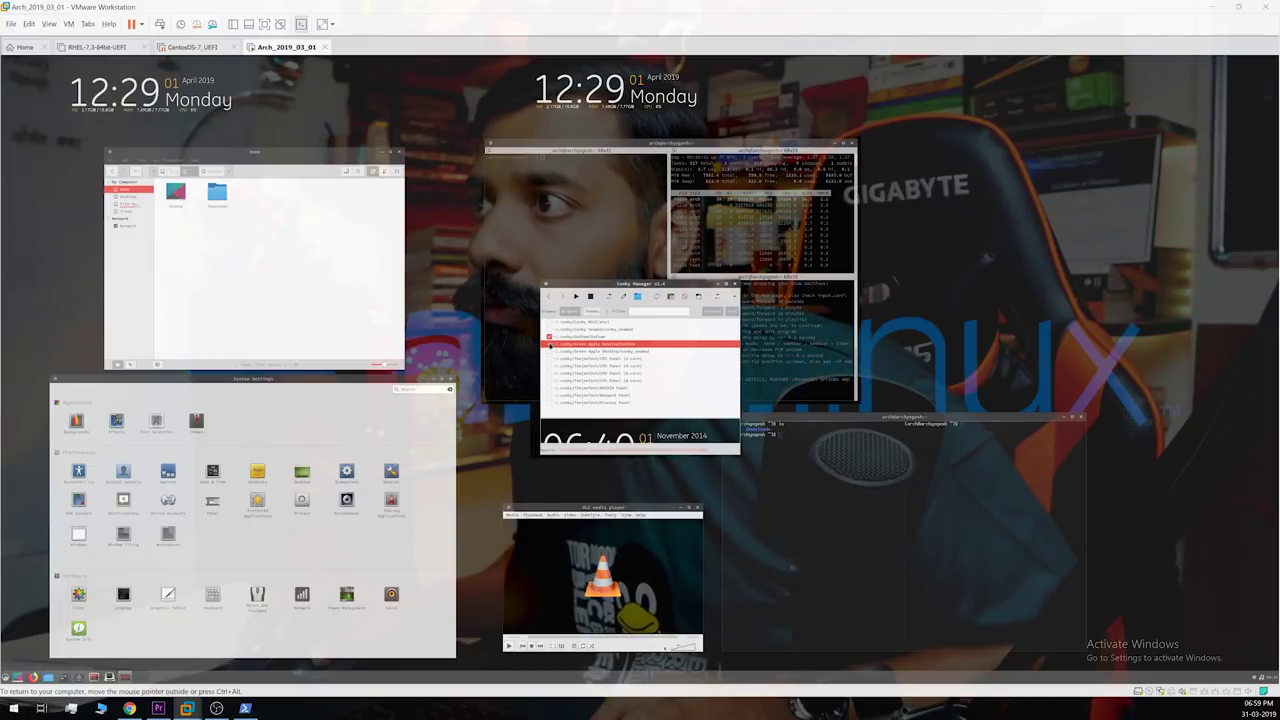
left_click(549, 352)
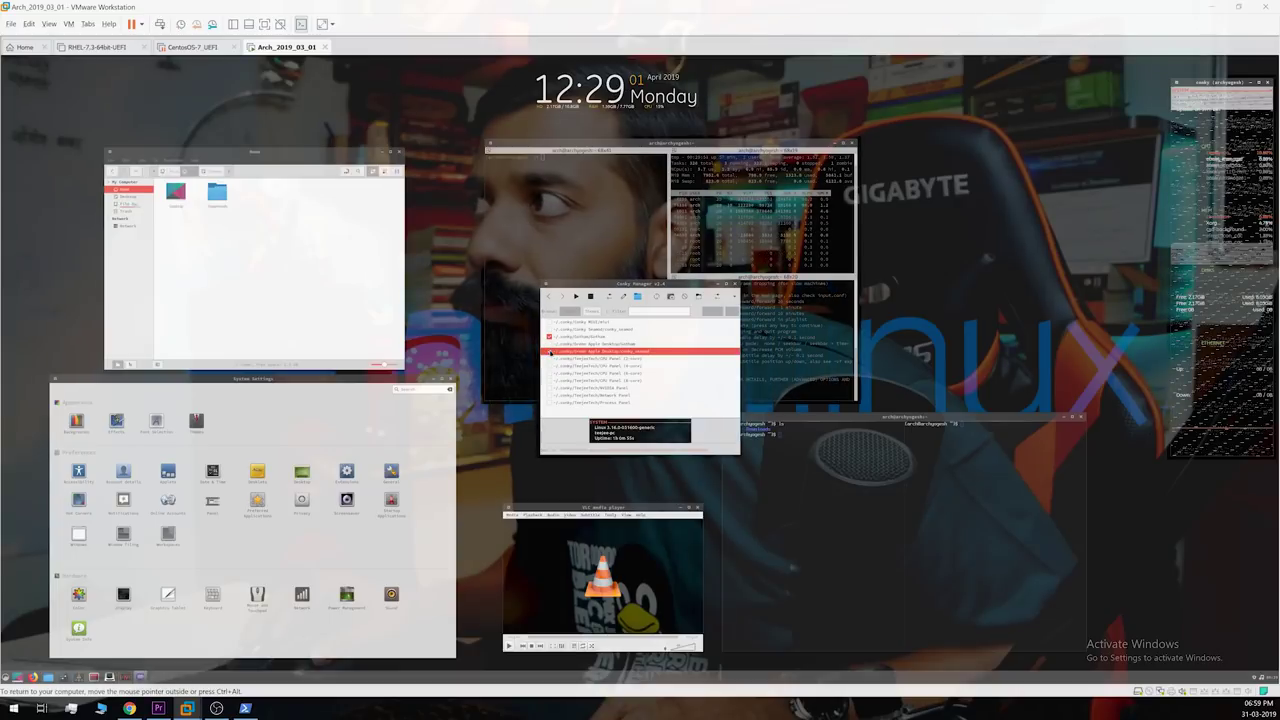
left_click(549, 352)
left_click(549, 358)
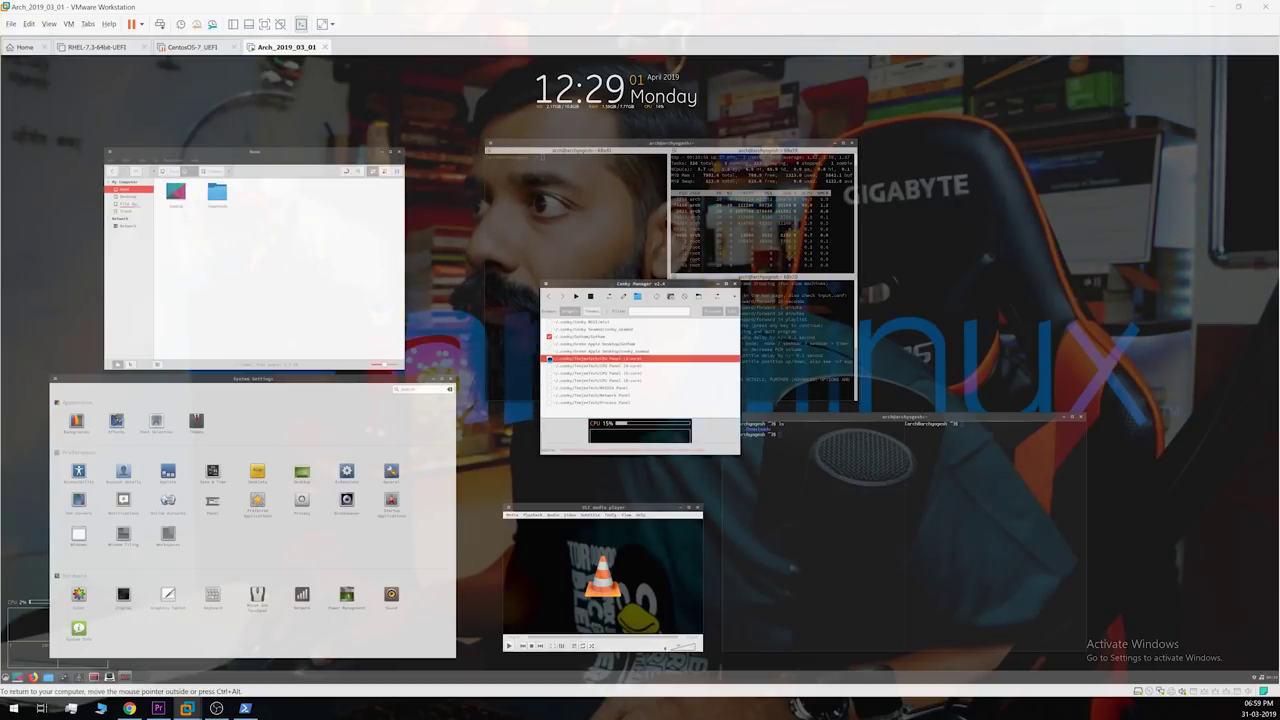
left_click(549, 359)
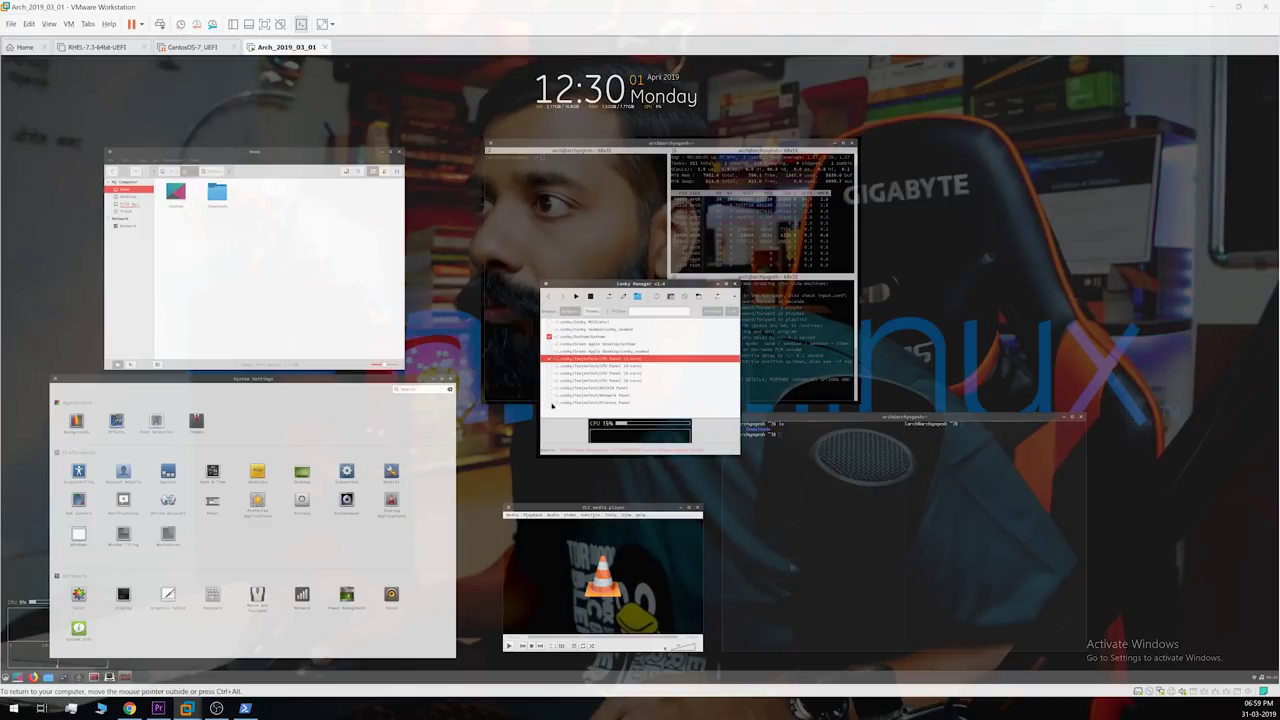
left_click(549, 403)
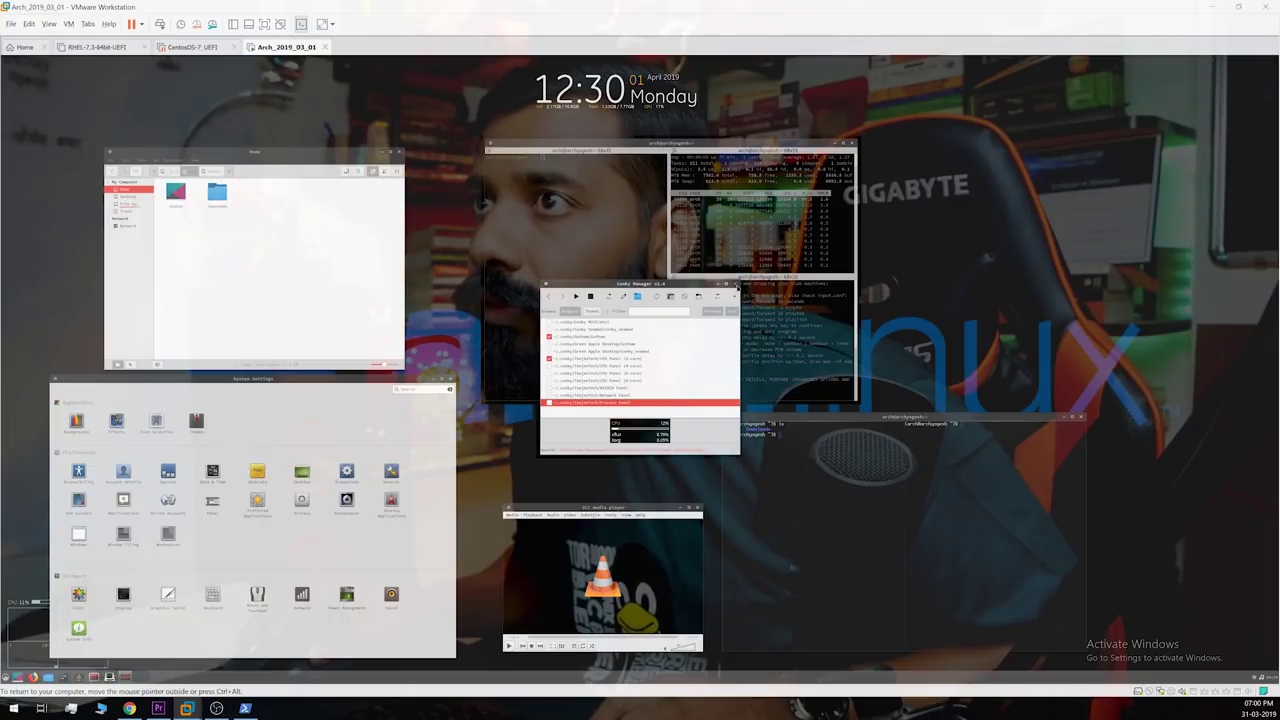
left_click(736, 285)
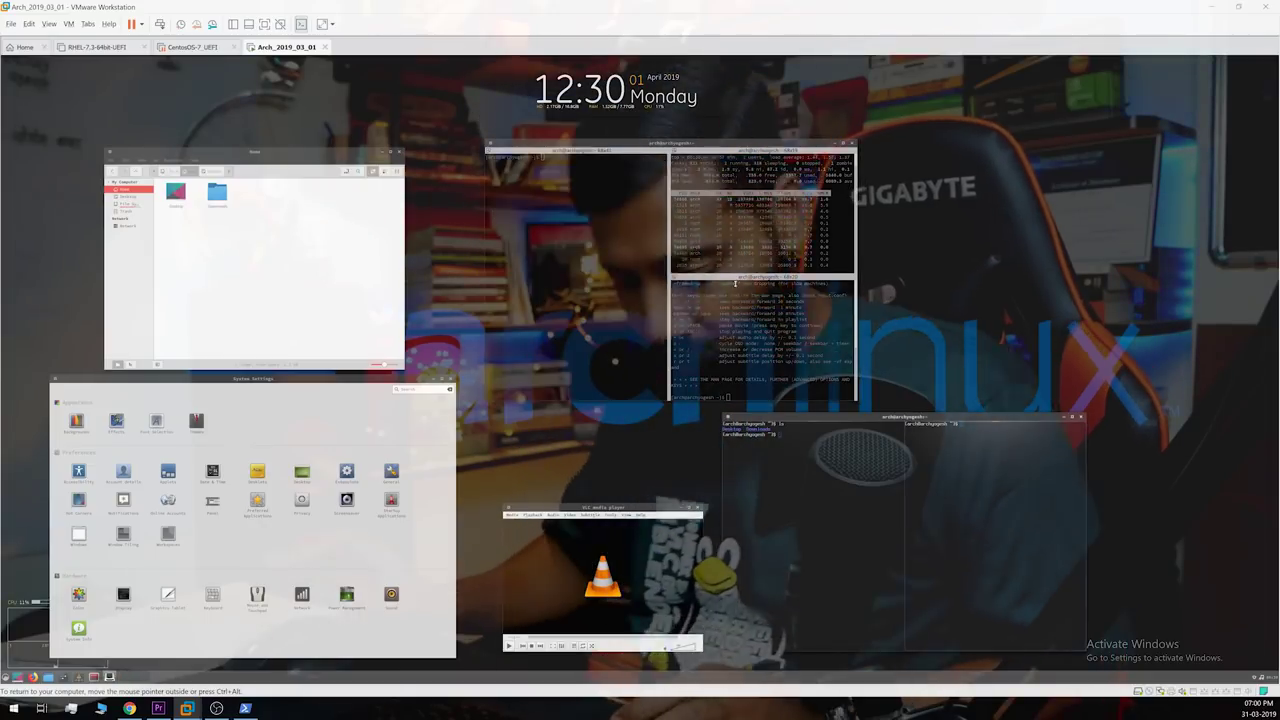
Step: Launch plain conky from the menu so it appears at the desktop's top-left
key("super")
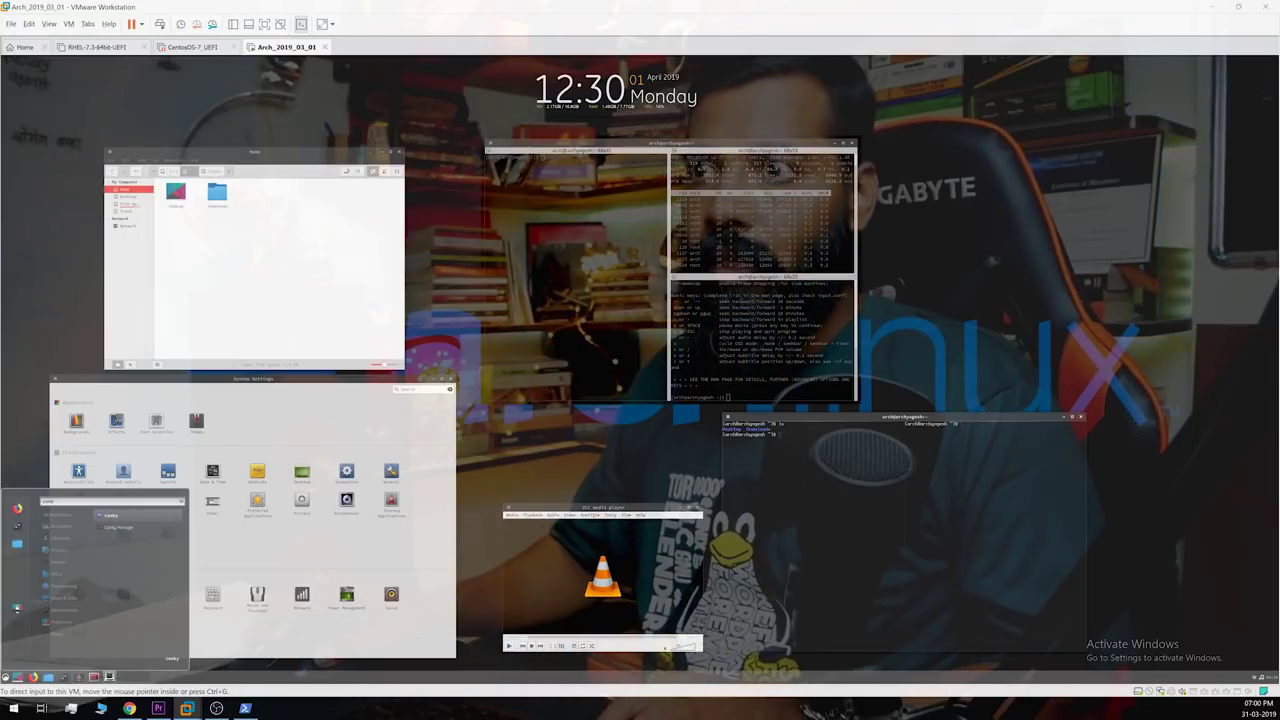
type("conky")
left_click(112, 515)
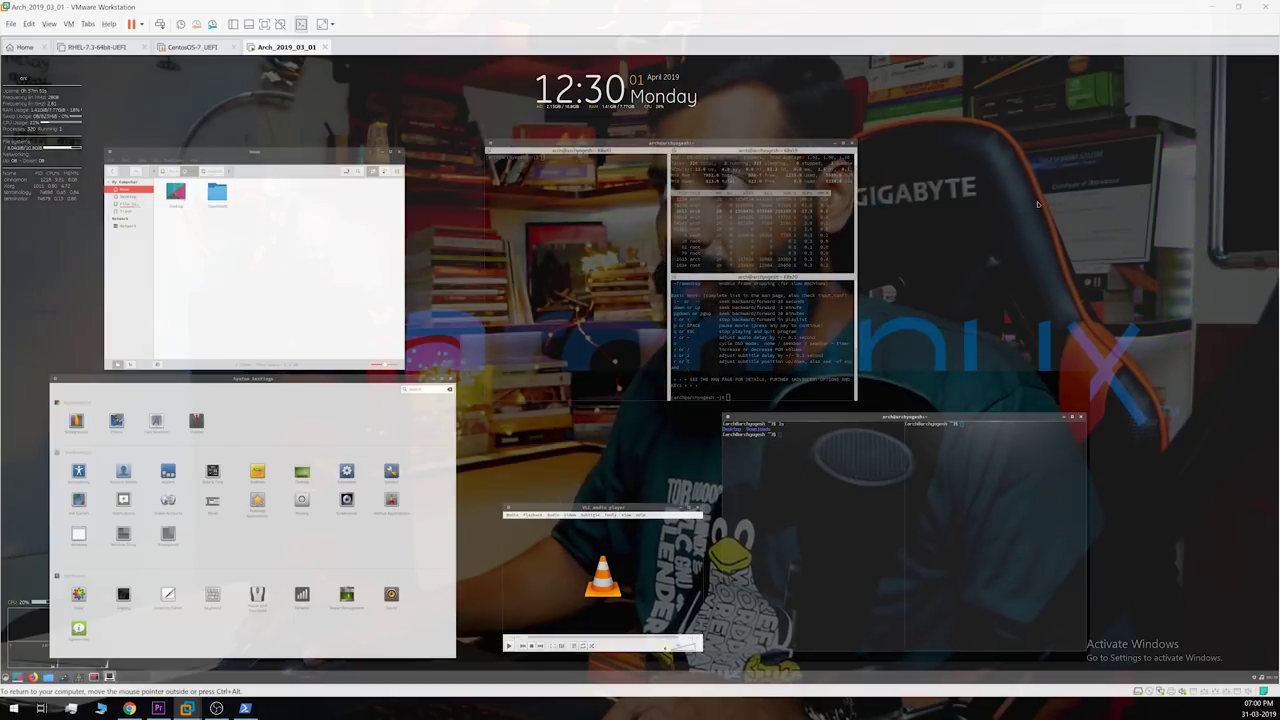
Step: Enable the first widget in Conky Manager, close it, and search the menu for guake
key("super")
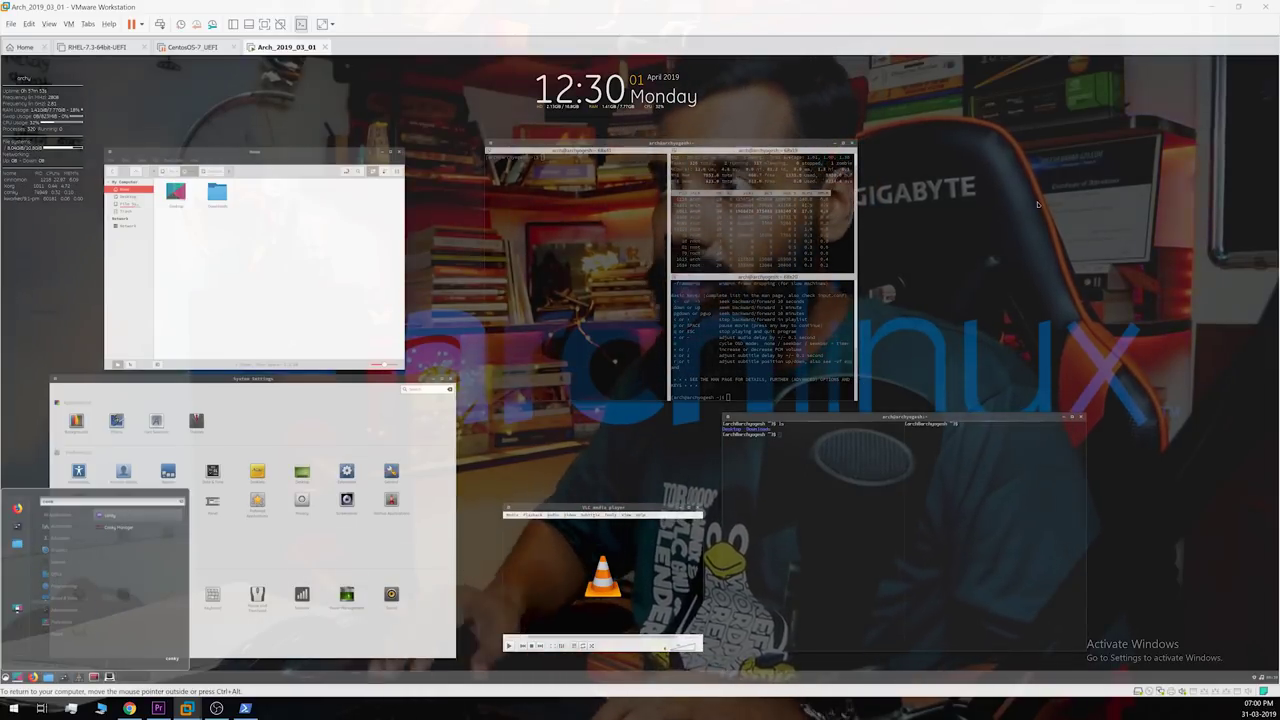
type("conky")
left_click(125, 528)
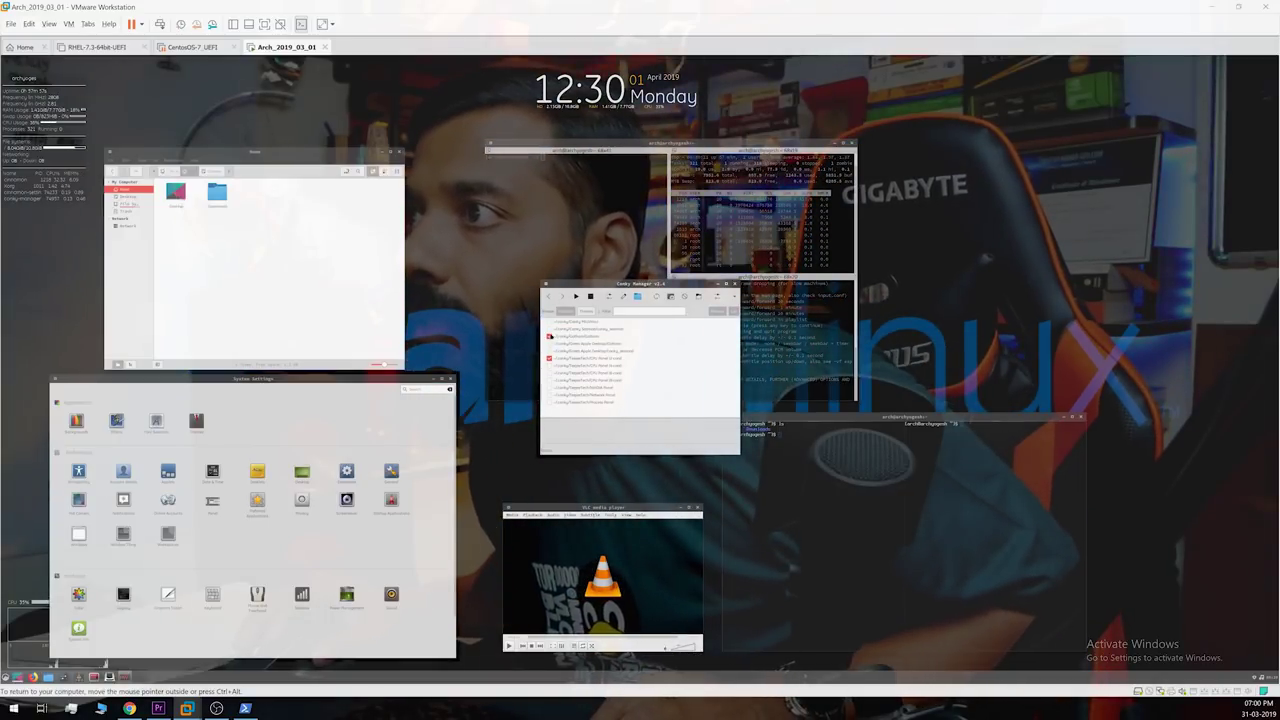
left_click(549, 330)
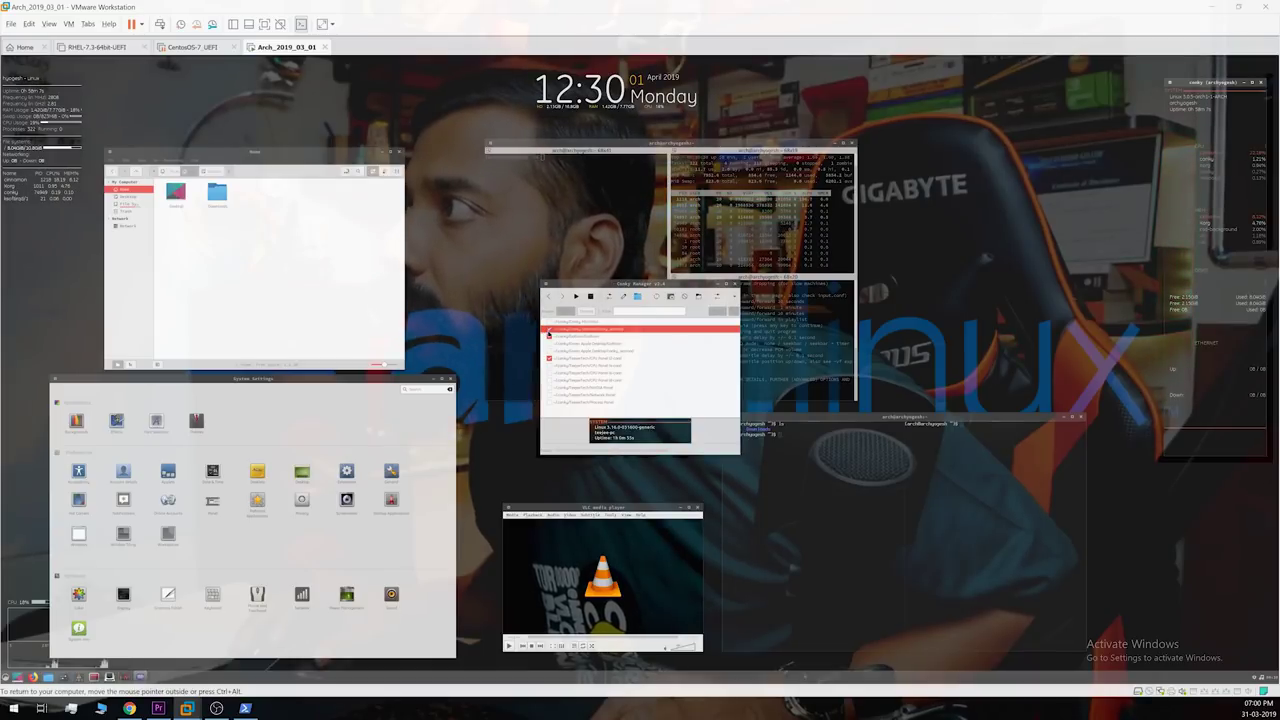
left_click(735, 284)
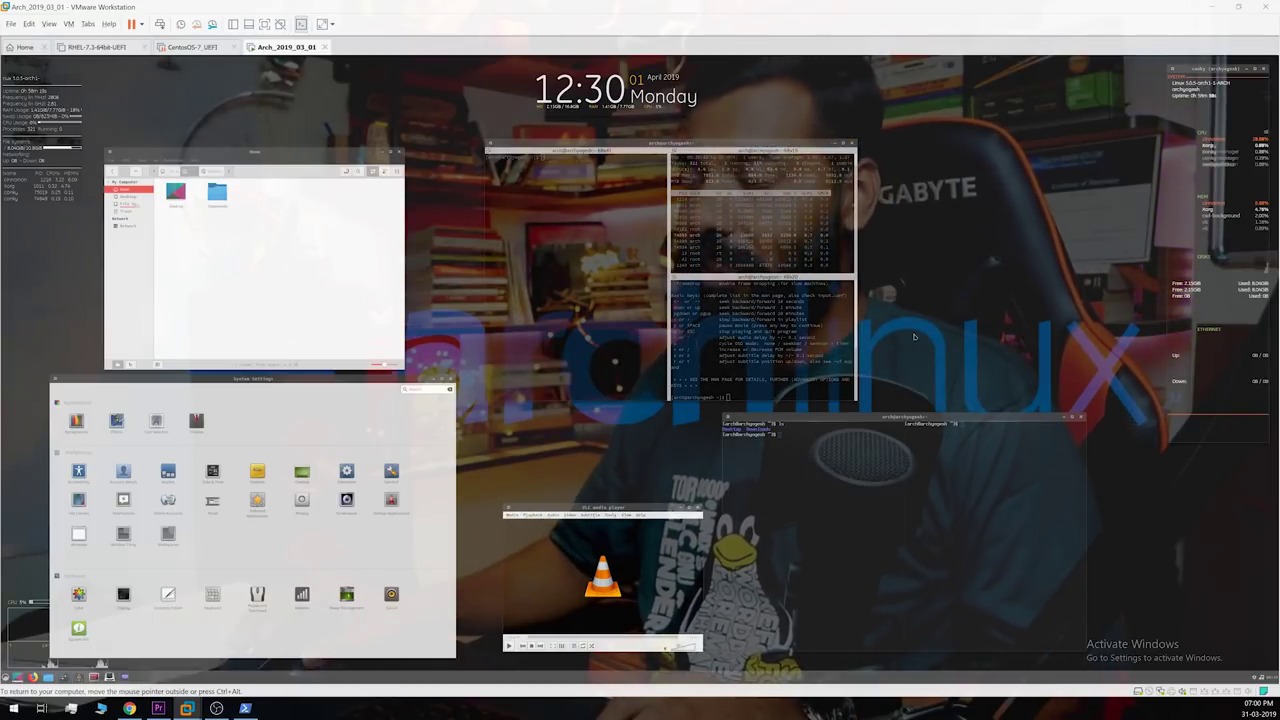
key("super")
type("guake")
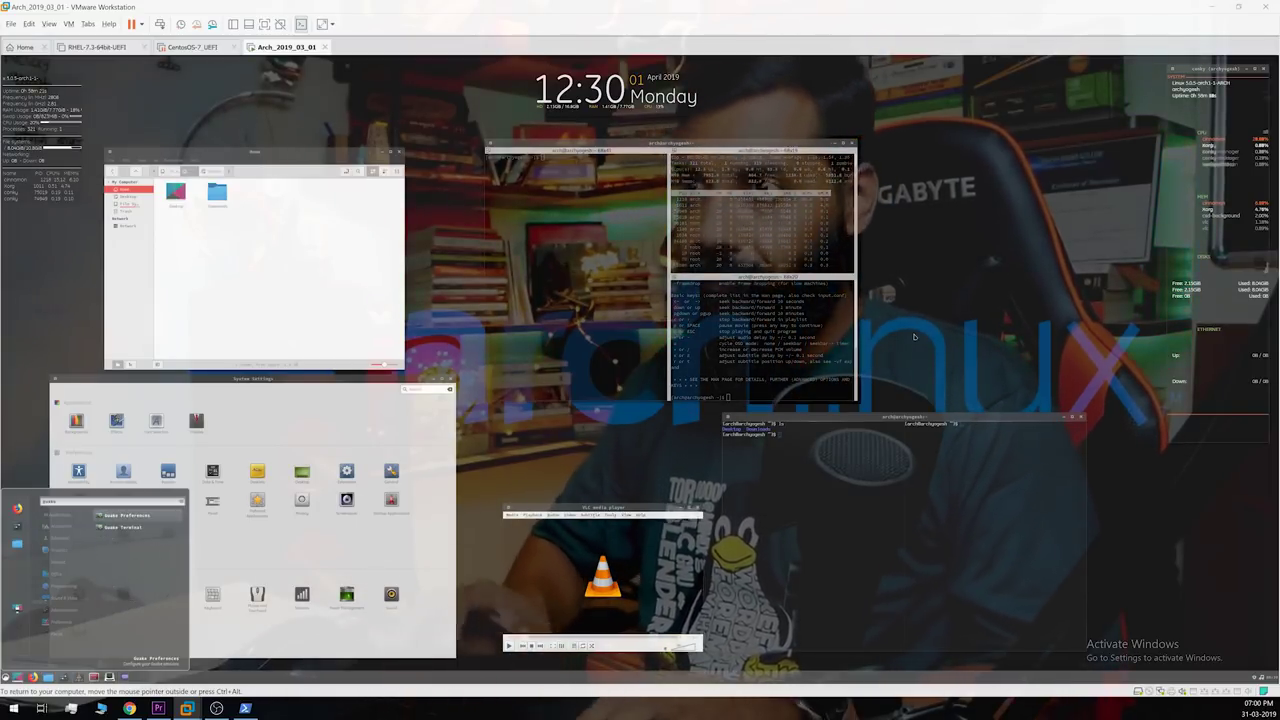
Step: Launch Guake, drop its terminal down with F12, and show its right-click actions menu
left_click(114, 532)
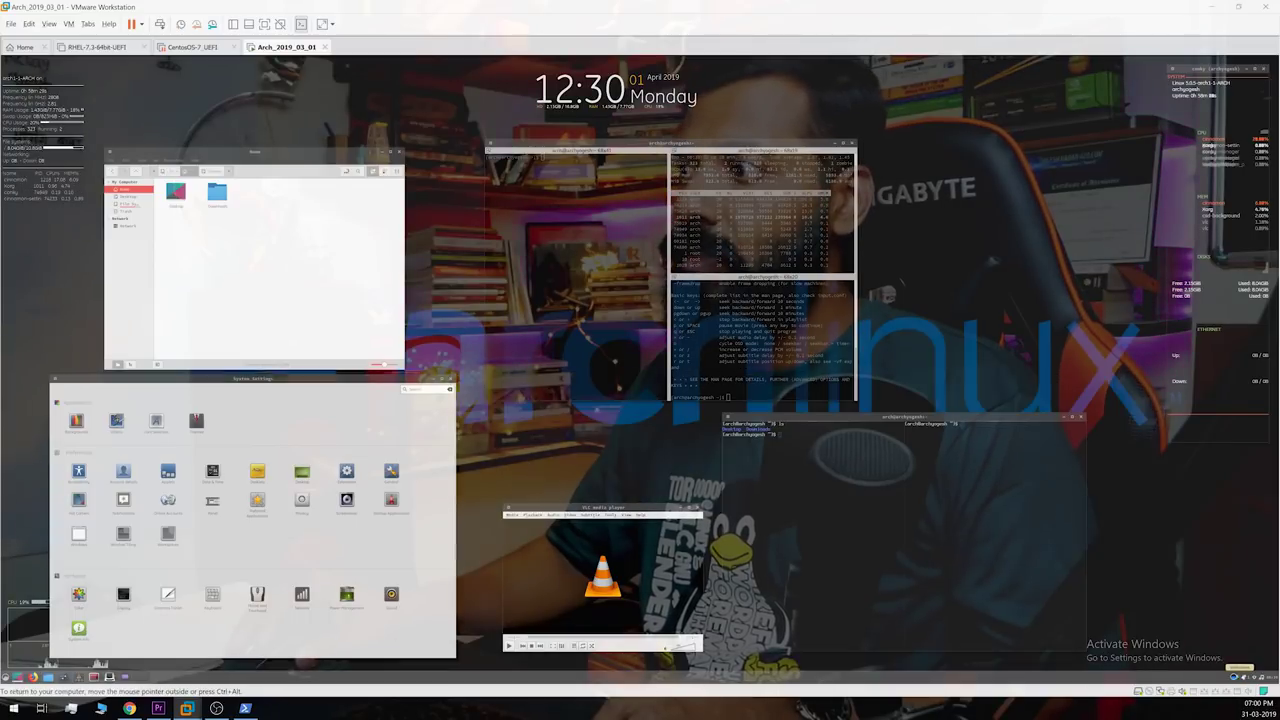
key("F12")
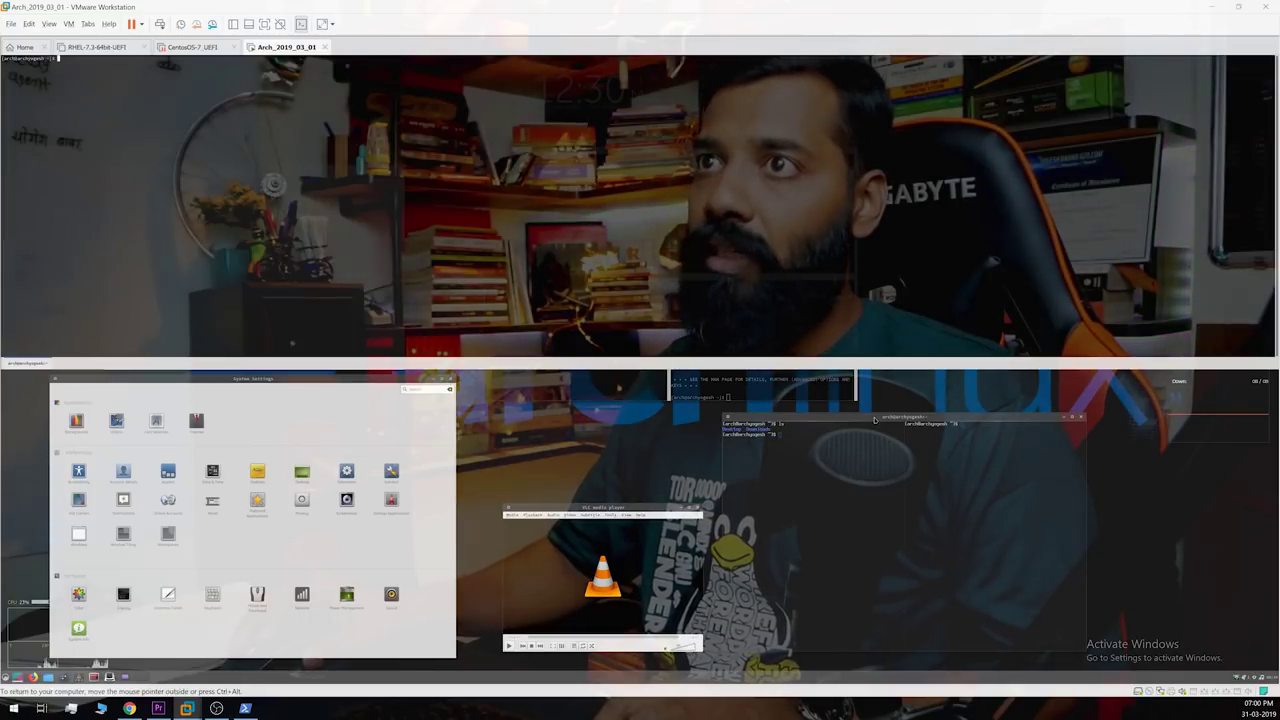
right_click(727, 276)
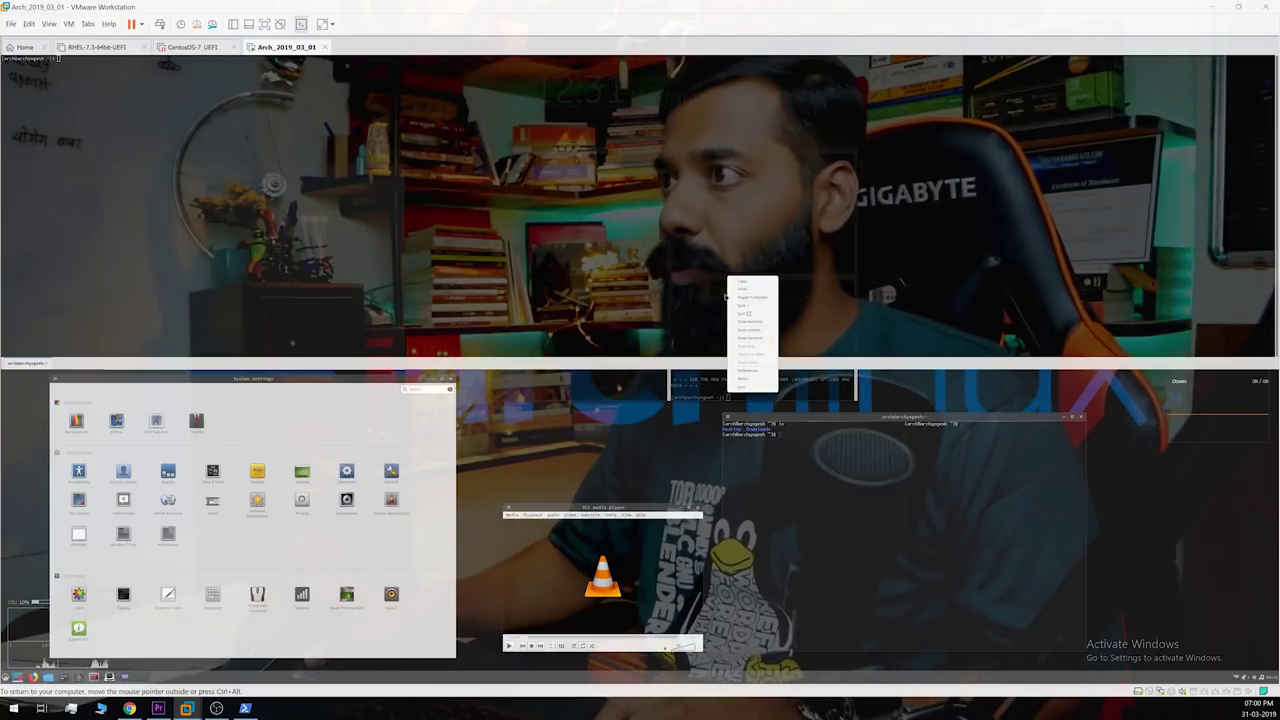
right_click(626, 258)
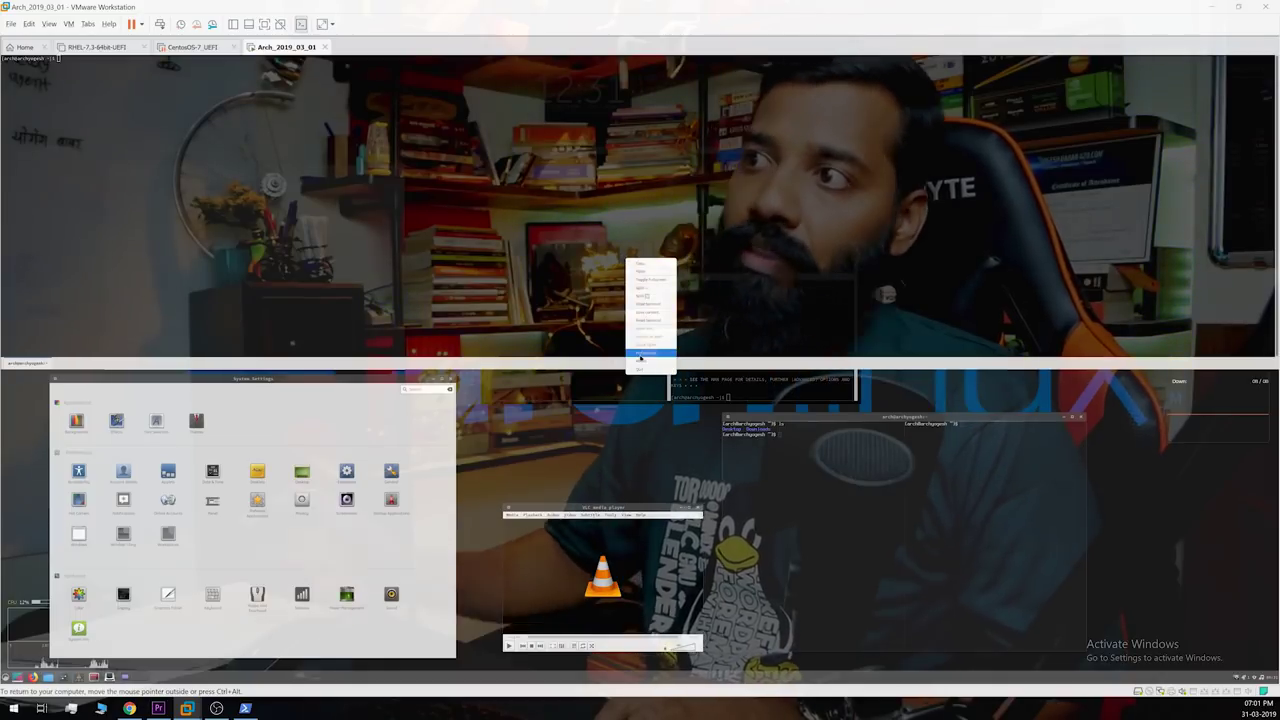